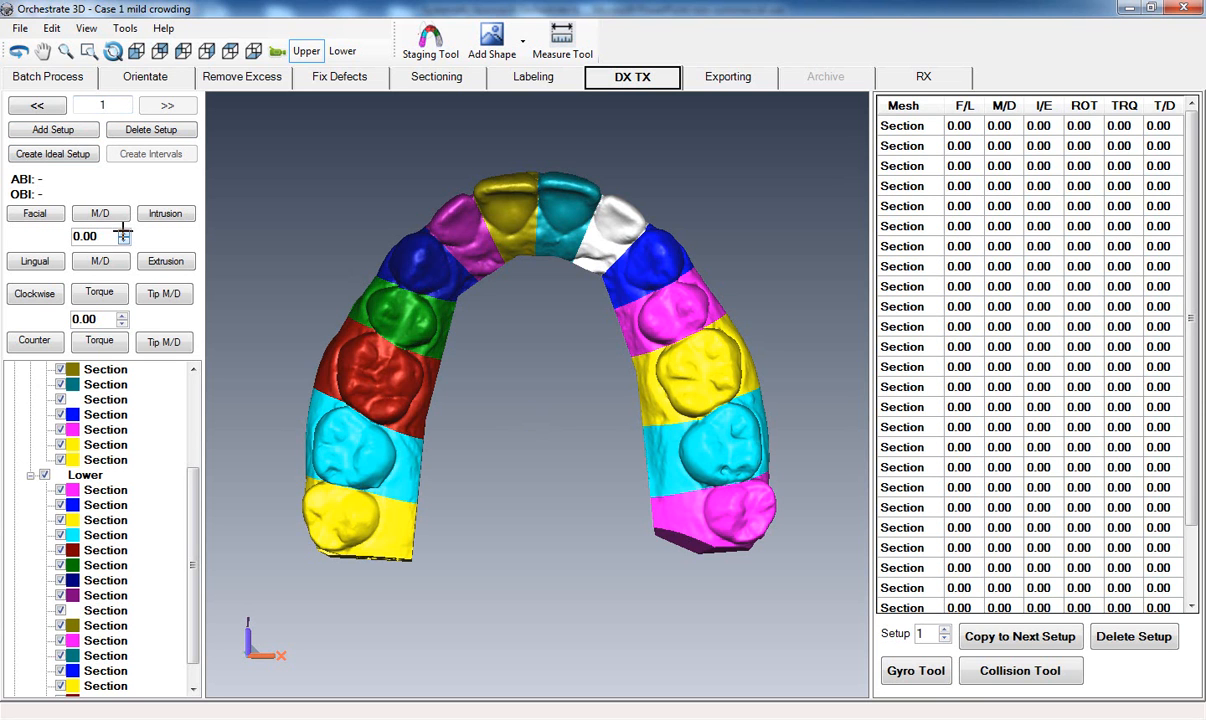
Set the tooth translation increment to 0.10 and the rotation increment to 1.00, and turn on the gyro tool.
click(122, 231)
click(122, 231)
click(122, 231)
click(122, 231)
click(122, 231)
click(122, 231)
click(122, 231)
click(122, 231)
click(122, 316)
click(122, 316)
click(122, 316)
click(122, 322)
click(164, 341)
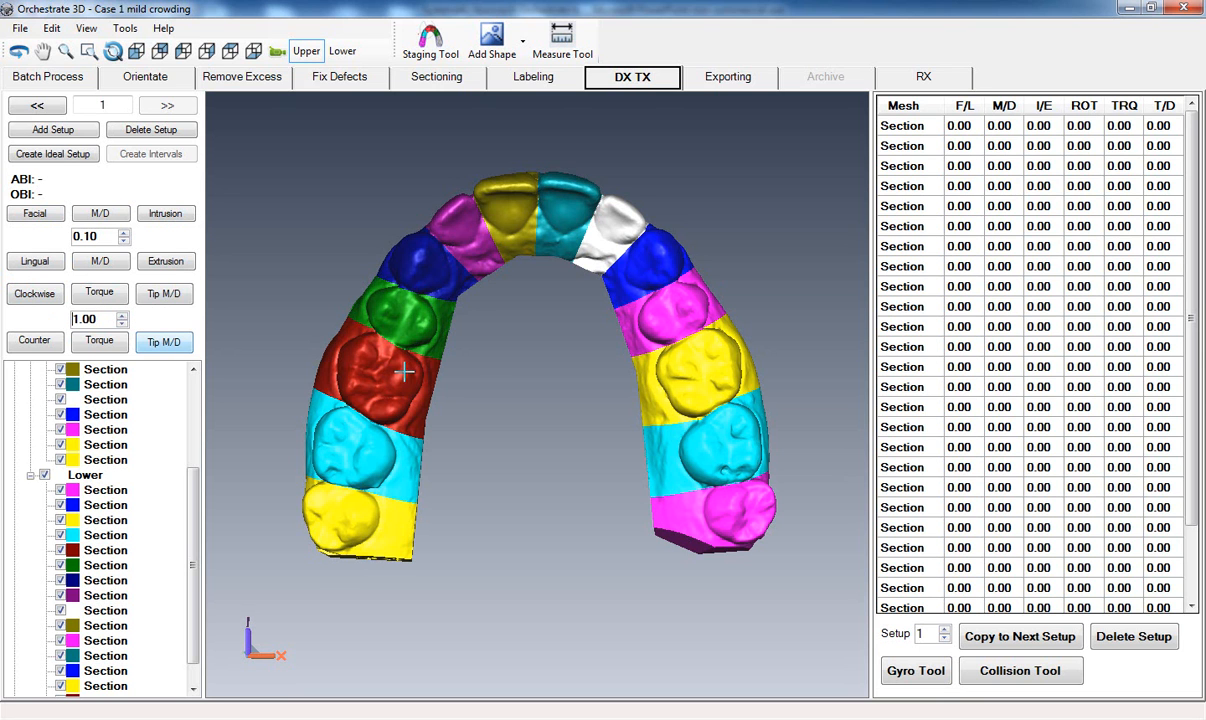
drag(492, 386, 494, 403)
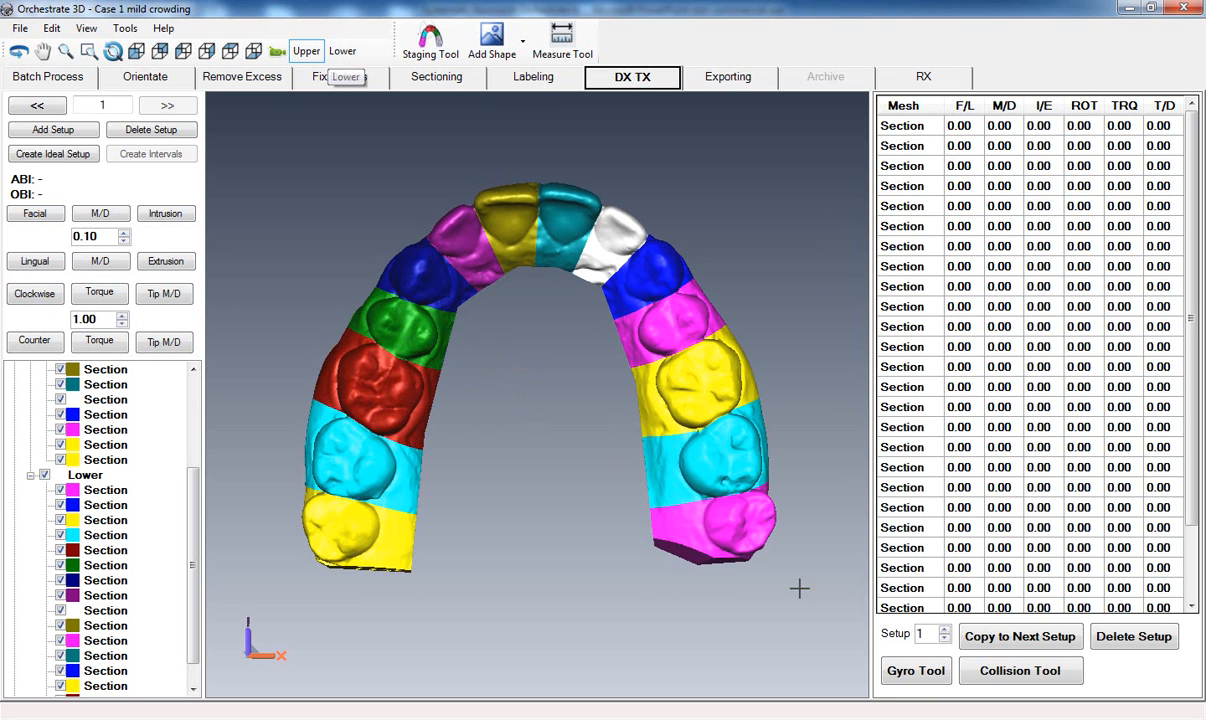
click(891, 676)
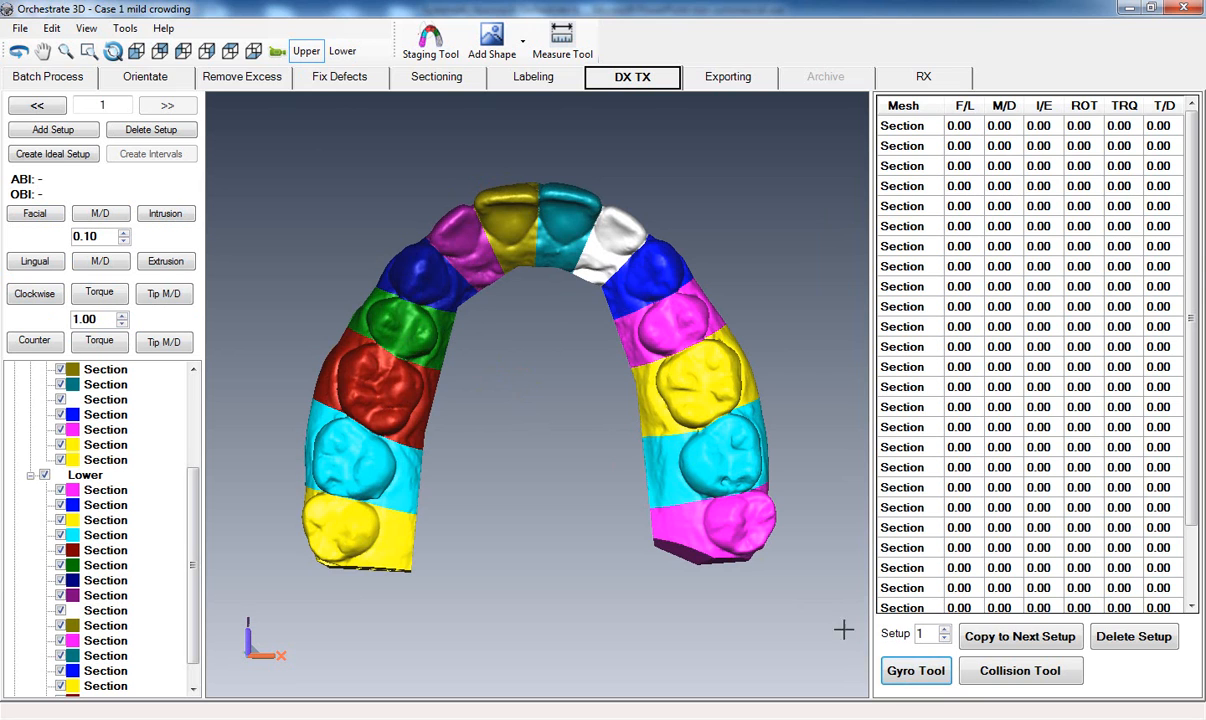
Move the olive upper central incisor 0.30 mm facially in setup 1.
click(509, 268)
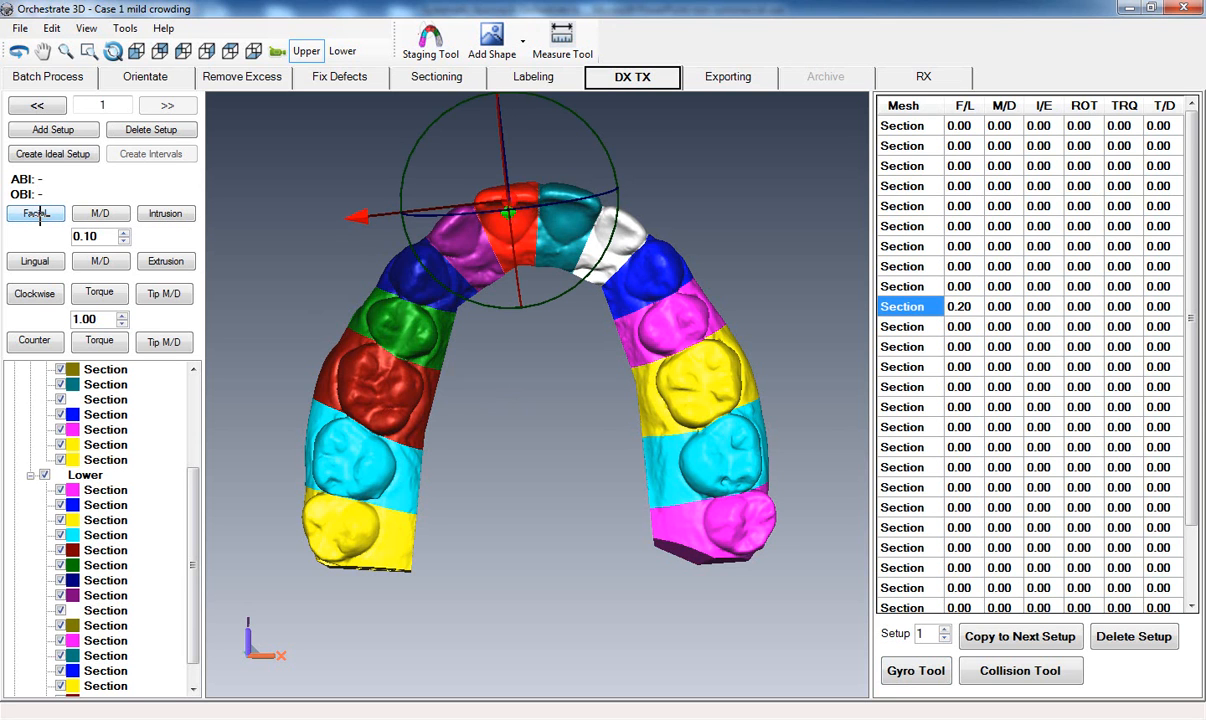
click(38, 214)
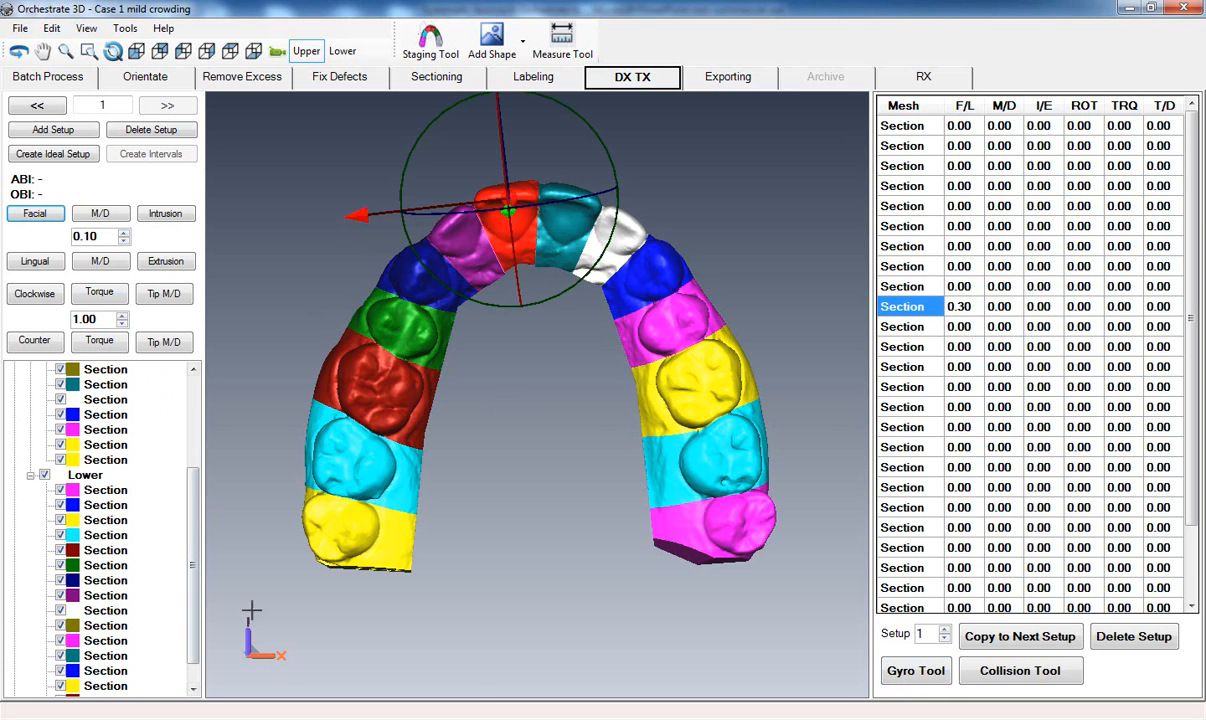
Switch to the Systematic Approach presentation in PowerPoint, review the Tooth Movement Velocity Guidelines slide, and return to the Case 1 model in Orchestrate 3D.
mouse_move(266, 712)
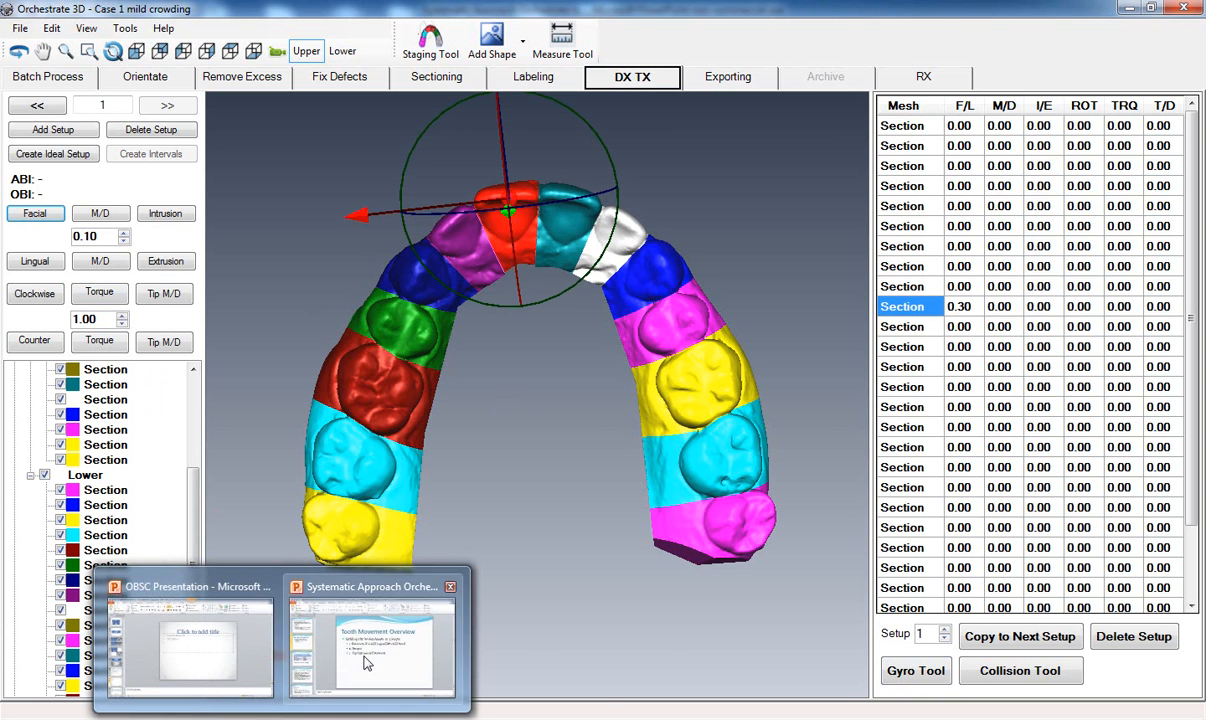
click(365, 665)
click(123, 409)
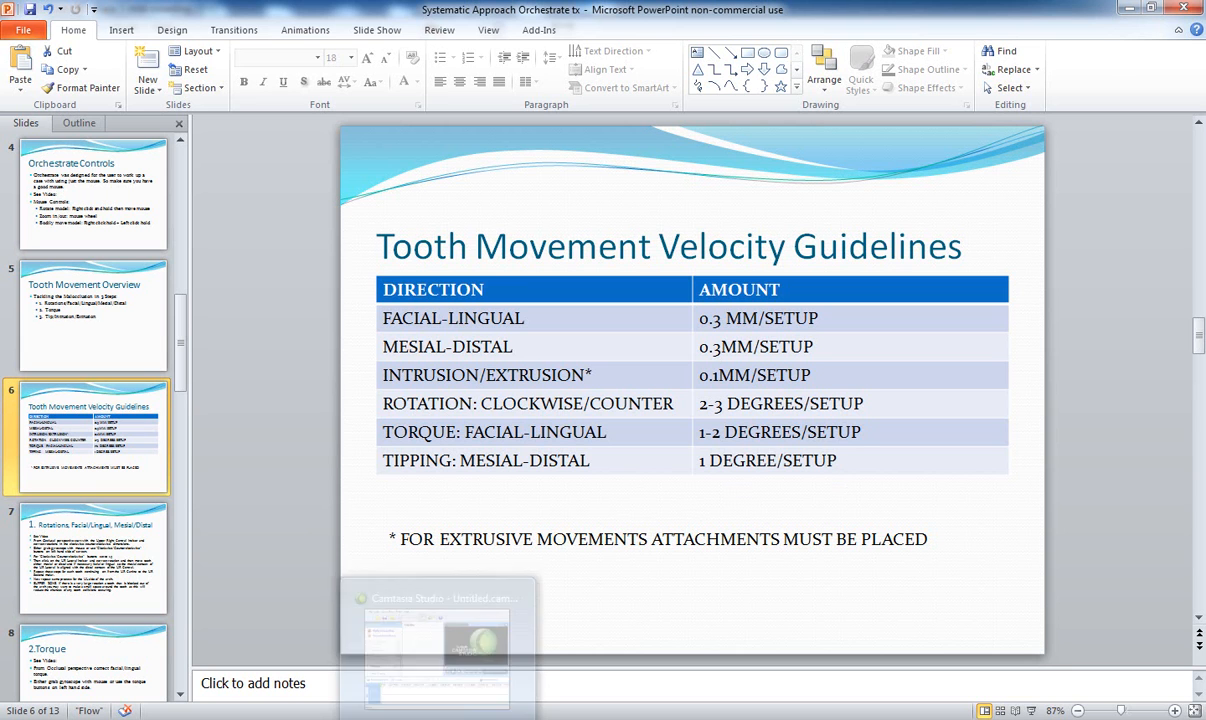
mouse_move(324, 716)
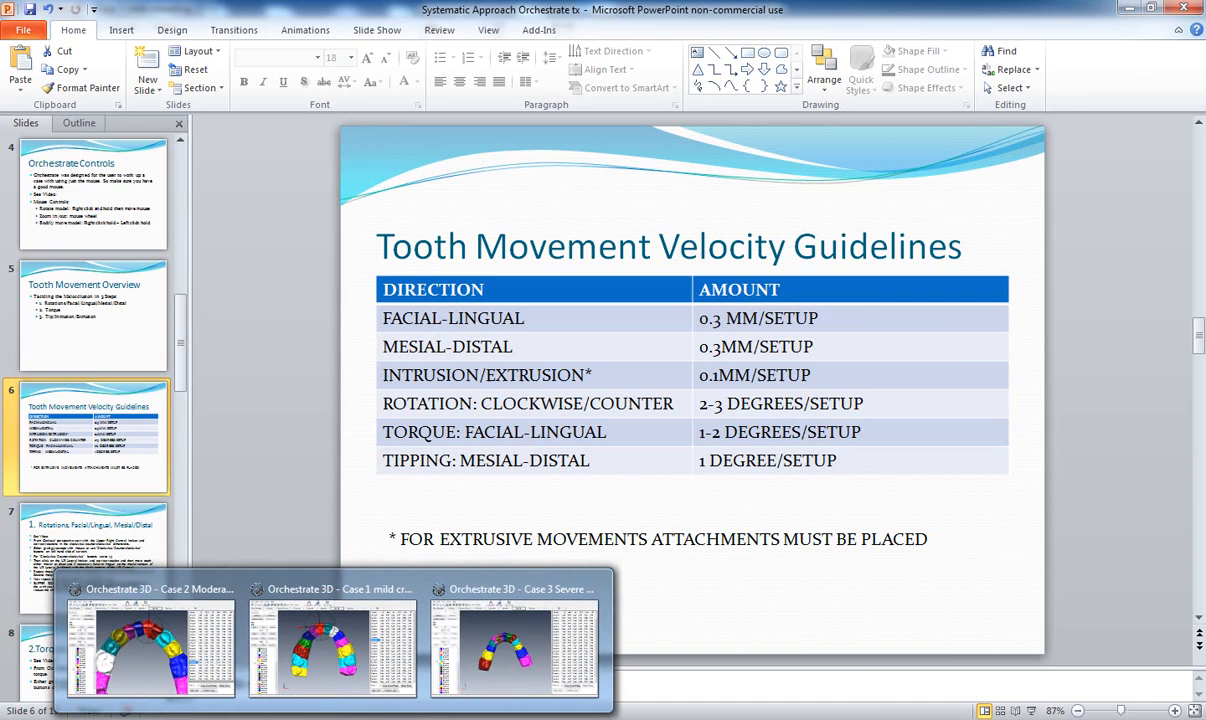
click(324, 680)
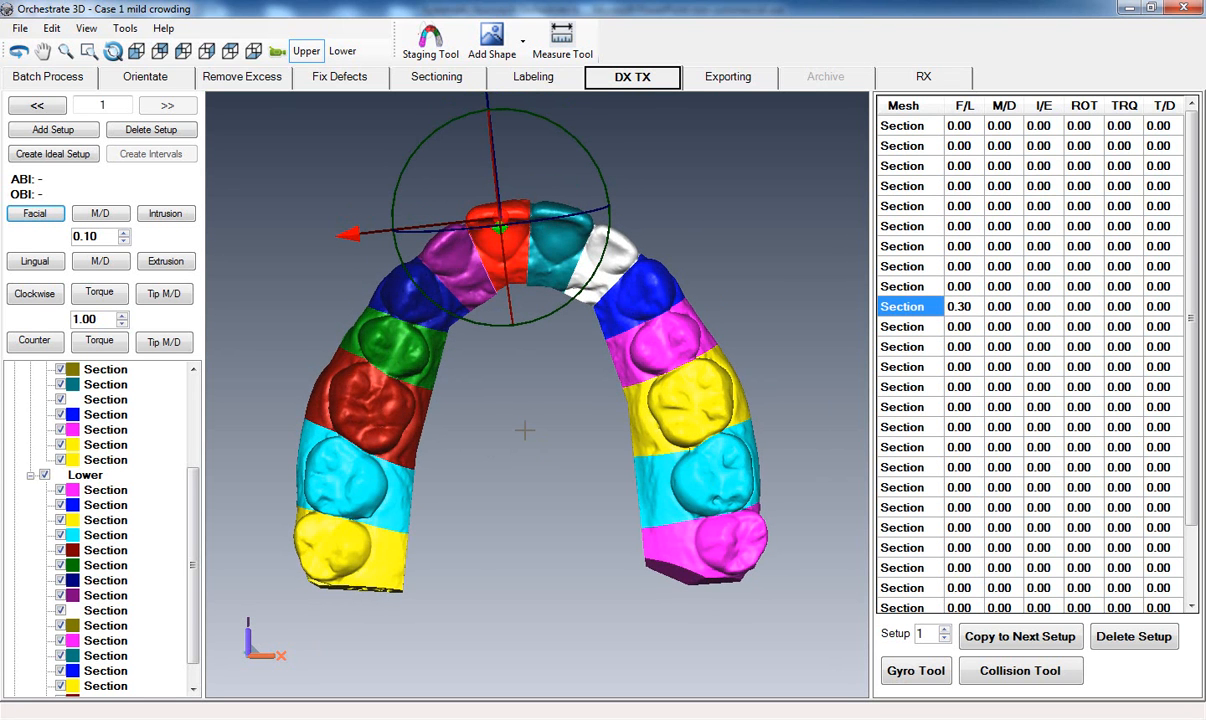
Move the purple upper lateral incisor 0.20 mm facially and rotate it 2 degrees clockwise in setup 1.
click(525, 429)
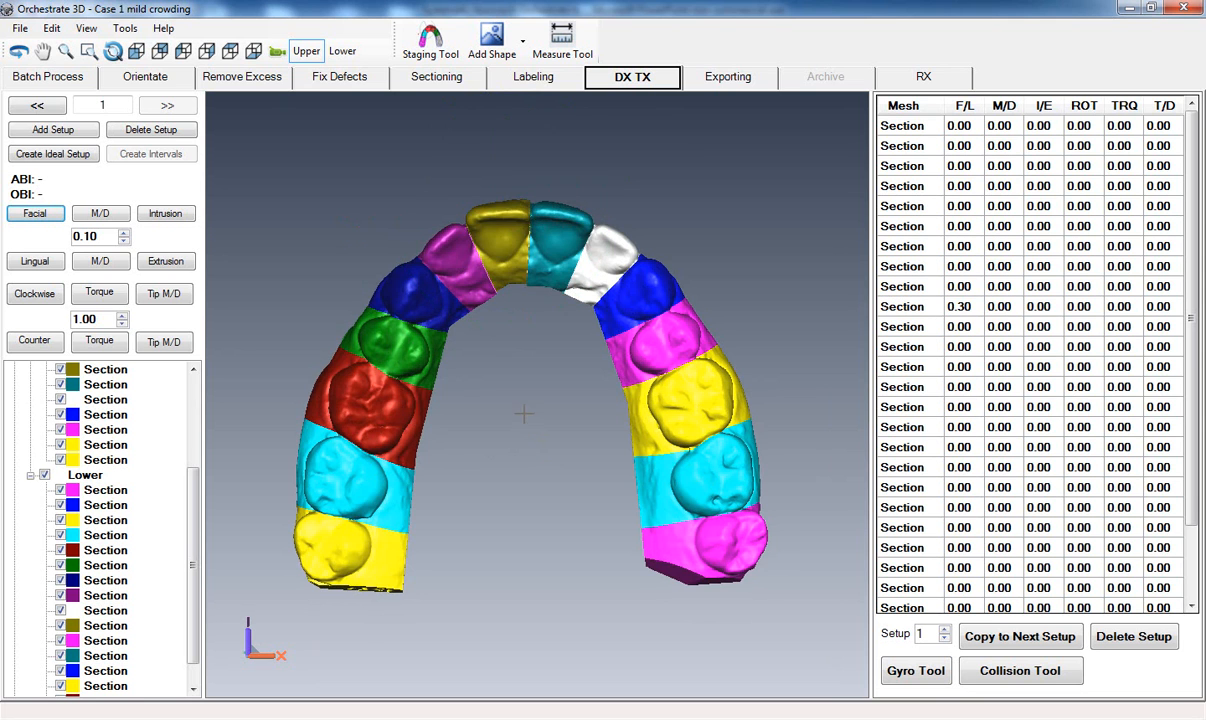
middle_drag(528, 424, 541, 446)
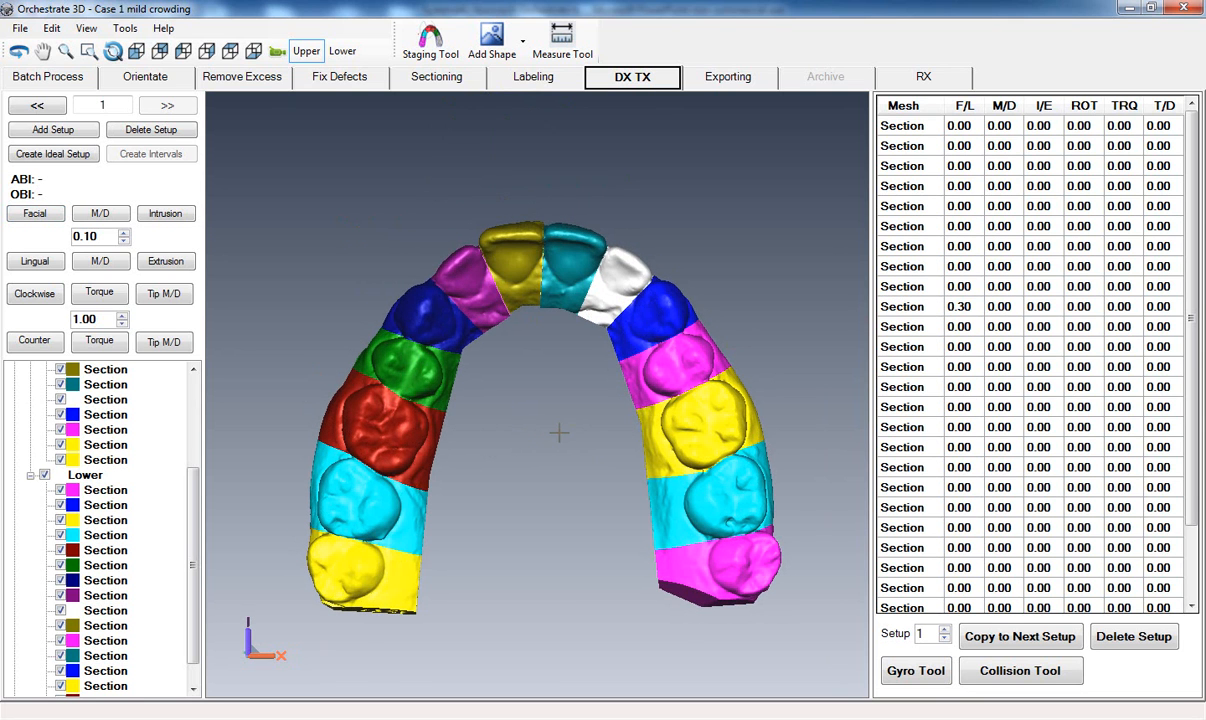
click(447, 268)
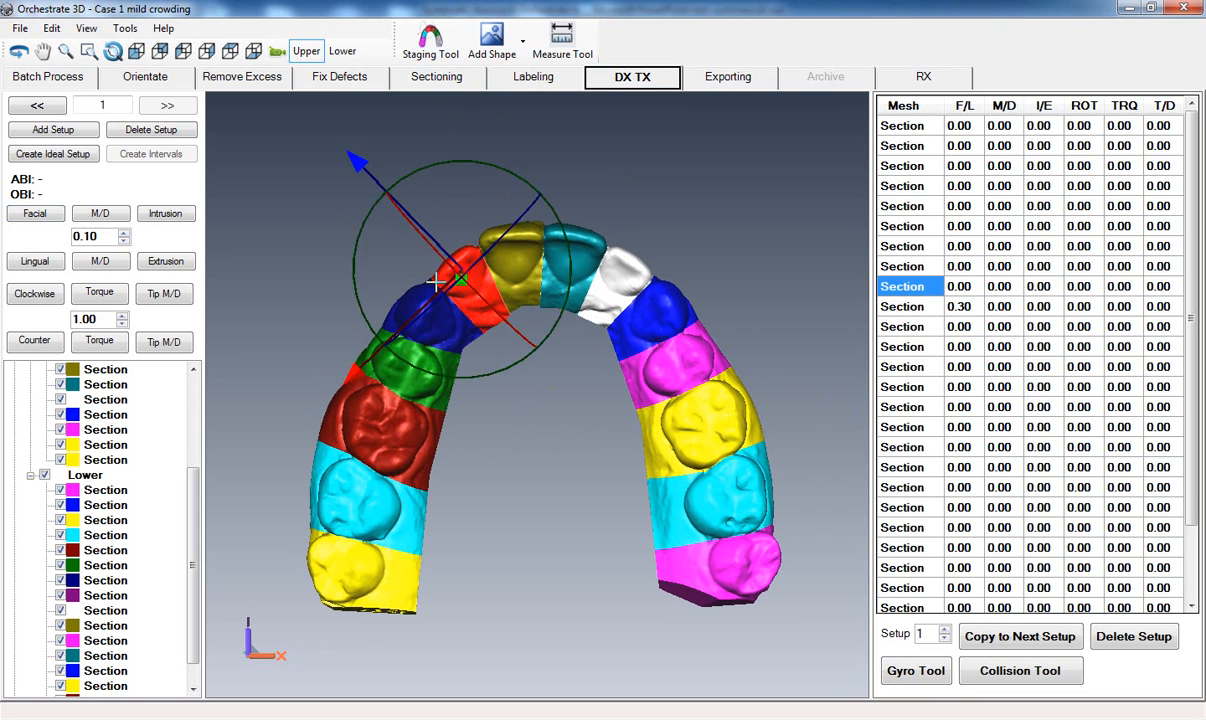
click(20, 217)
click(27, 211)
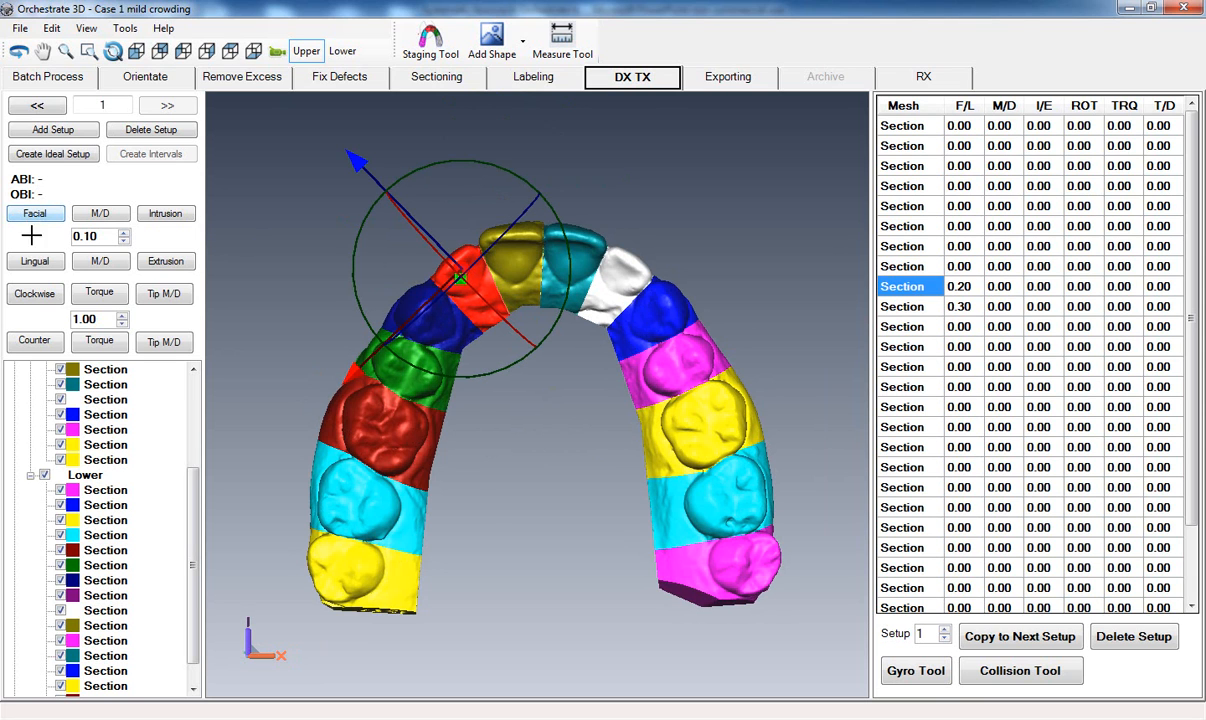
click(35, 293)
click(35, 293)
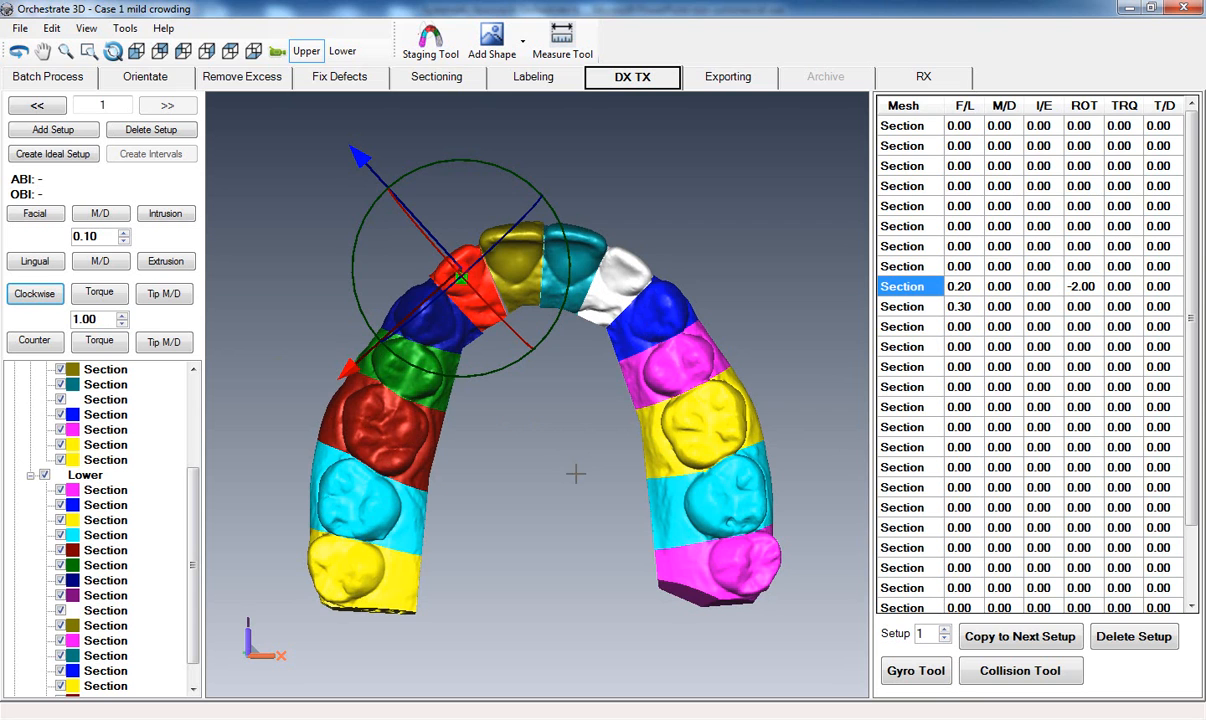
Add a second setup and rotate the purple lateral incisor 2 degrees clockwise in it.
click(45, 141)
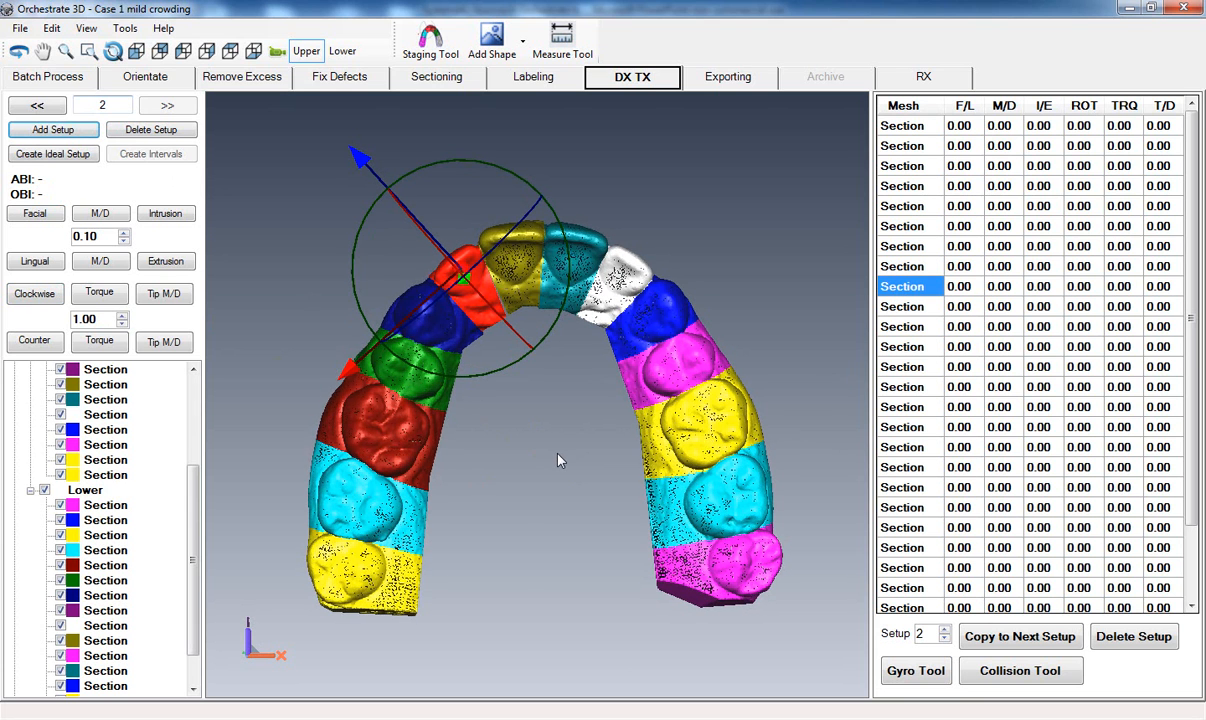
click(22, 295)
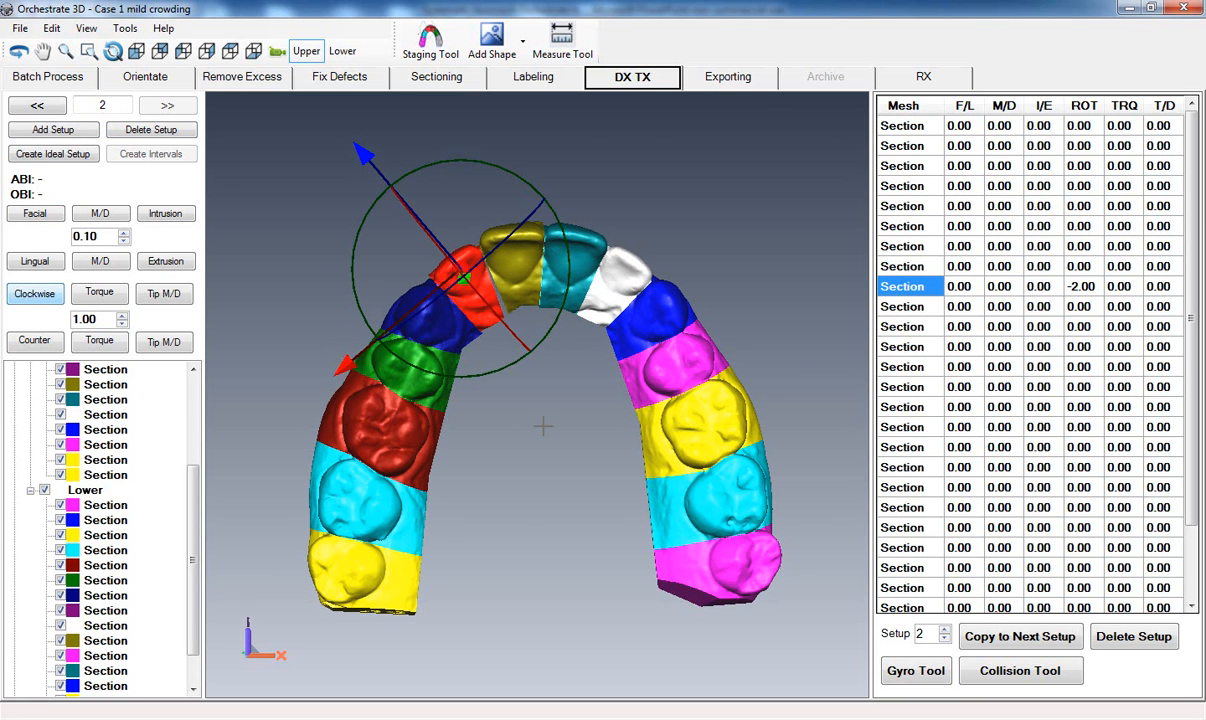
Apply 2 degrees of positive torque to the olive central incisor in setup 2 and add a third setup.
click(527, 265)
click(99, 292)
click(99, 292)
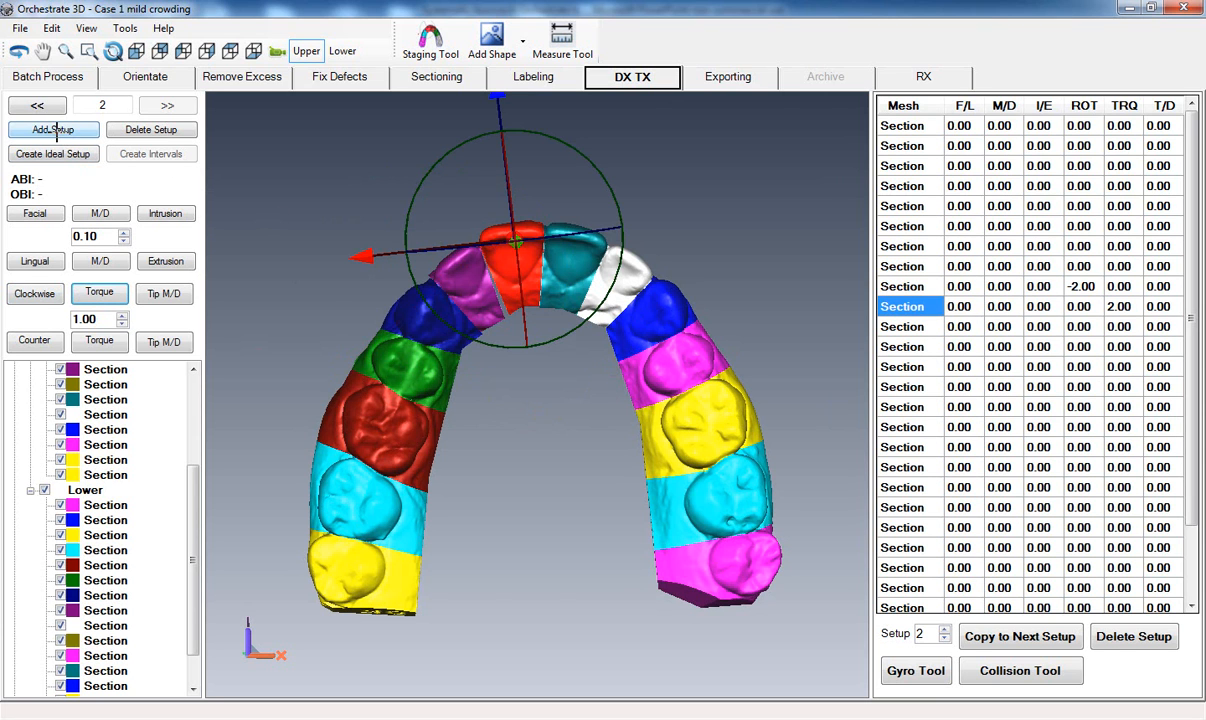
click(54, 131)
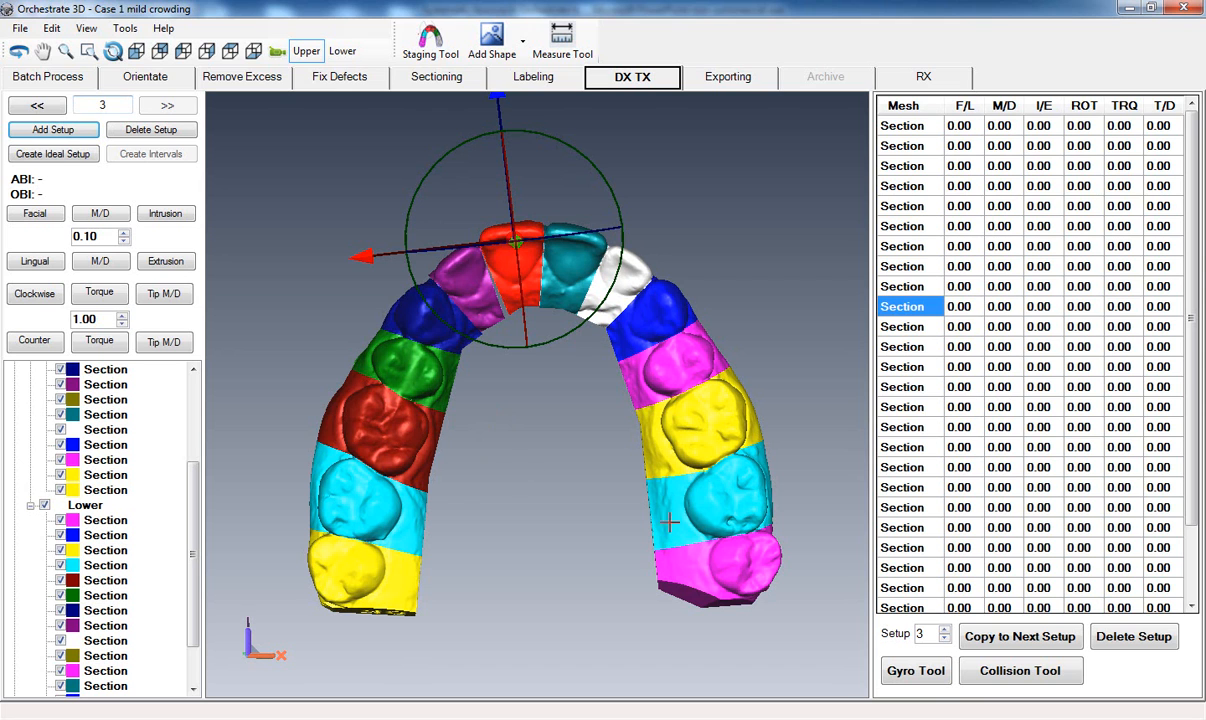
Delete all three setups and create an ideal setup for the case.
click(1124, 642)
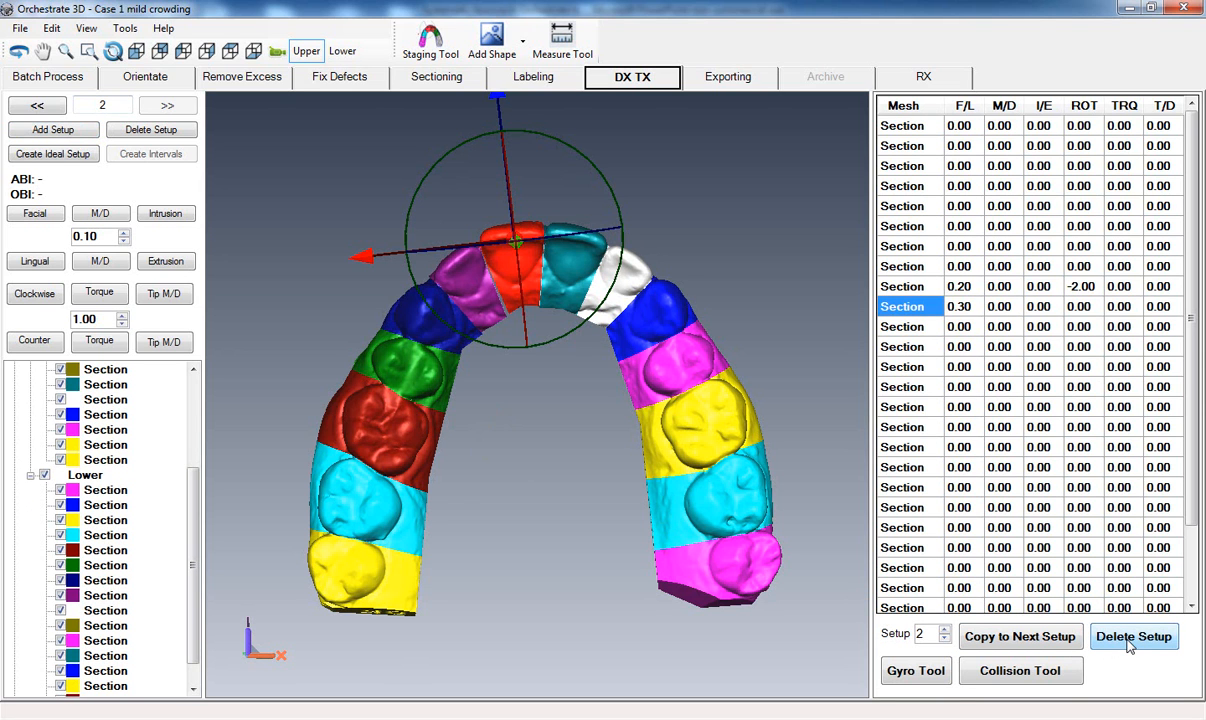
click(1130, 645)
click(1130, 645)
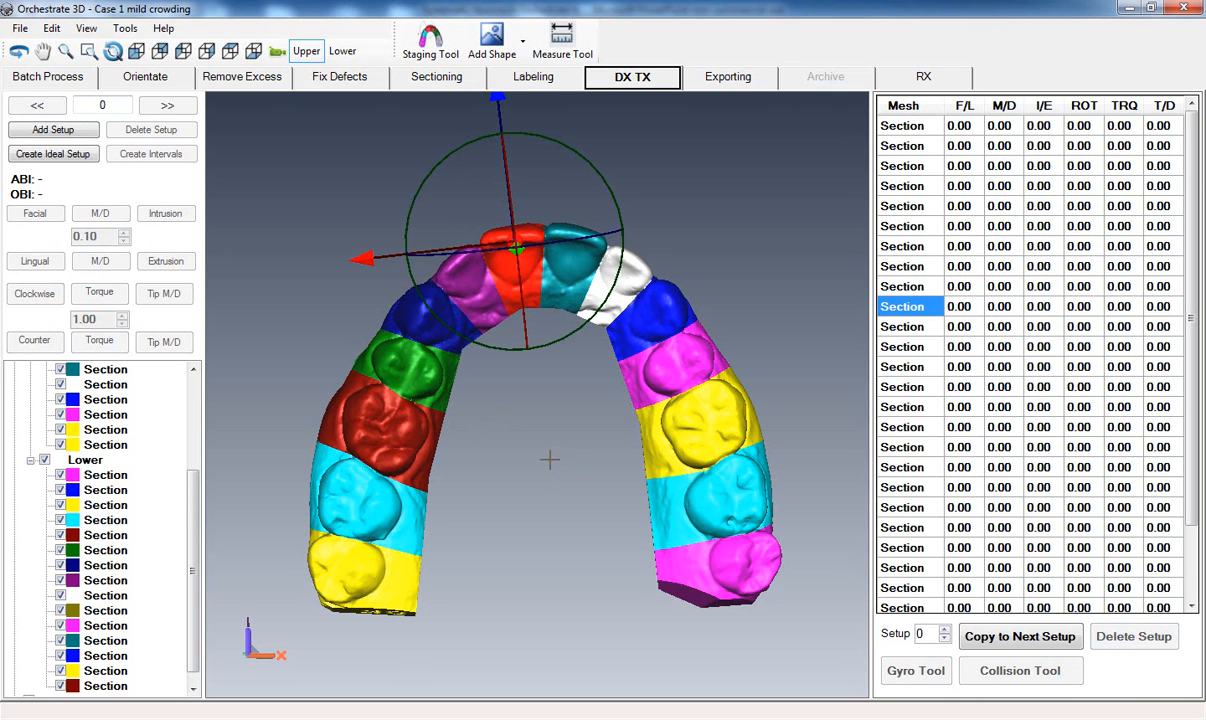
middle_drag(550, 460, 547, 453)
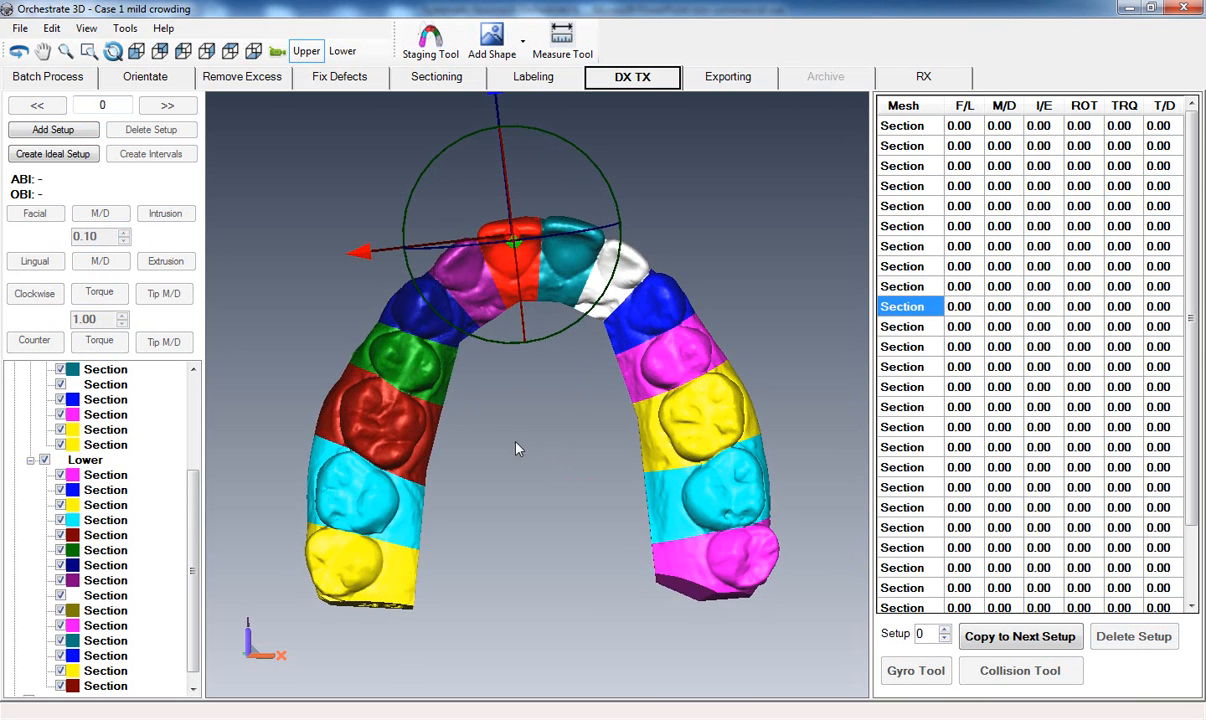
click(64, 155)
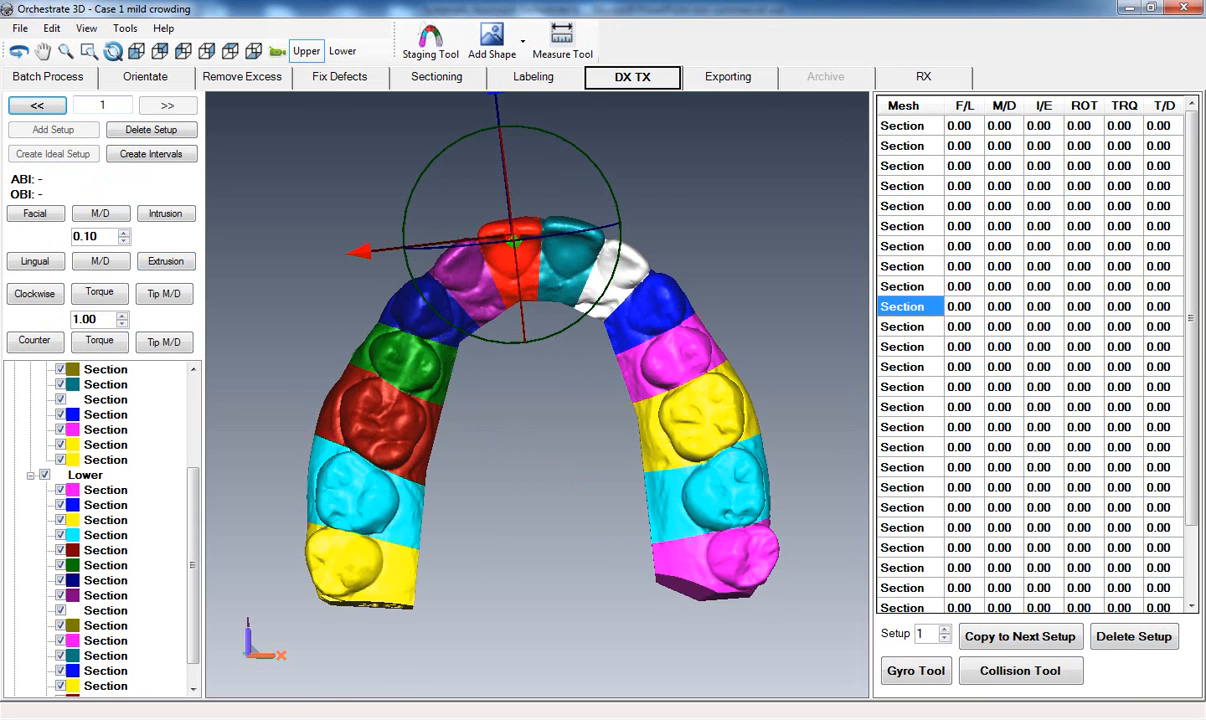
Switch to PowerPoint, review the Tooth Movement Overview slide on the three treatment steps, and return to the Case 1 model in Orchestrate 3D.
click(340, 632)
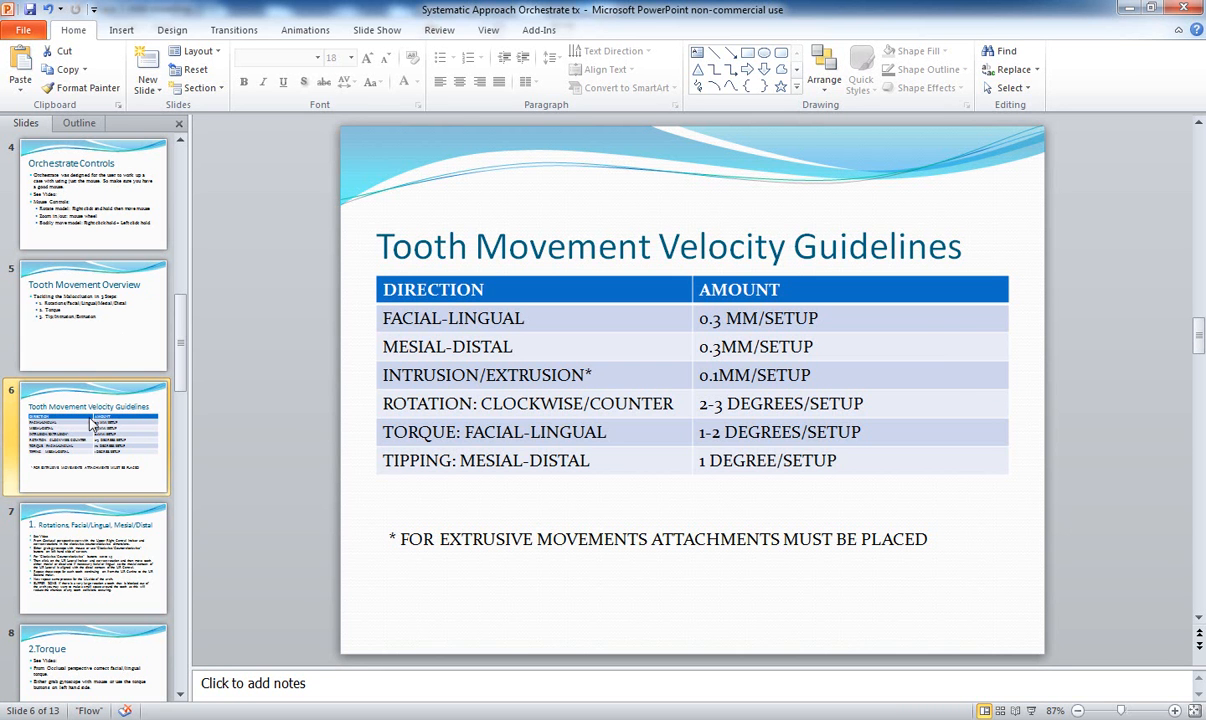
click(85, 318)
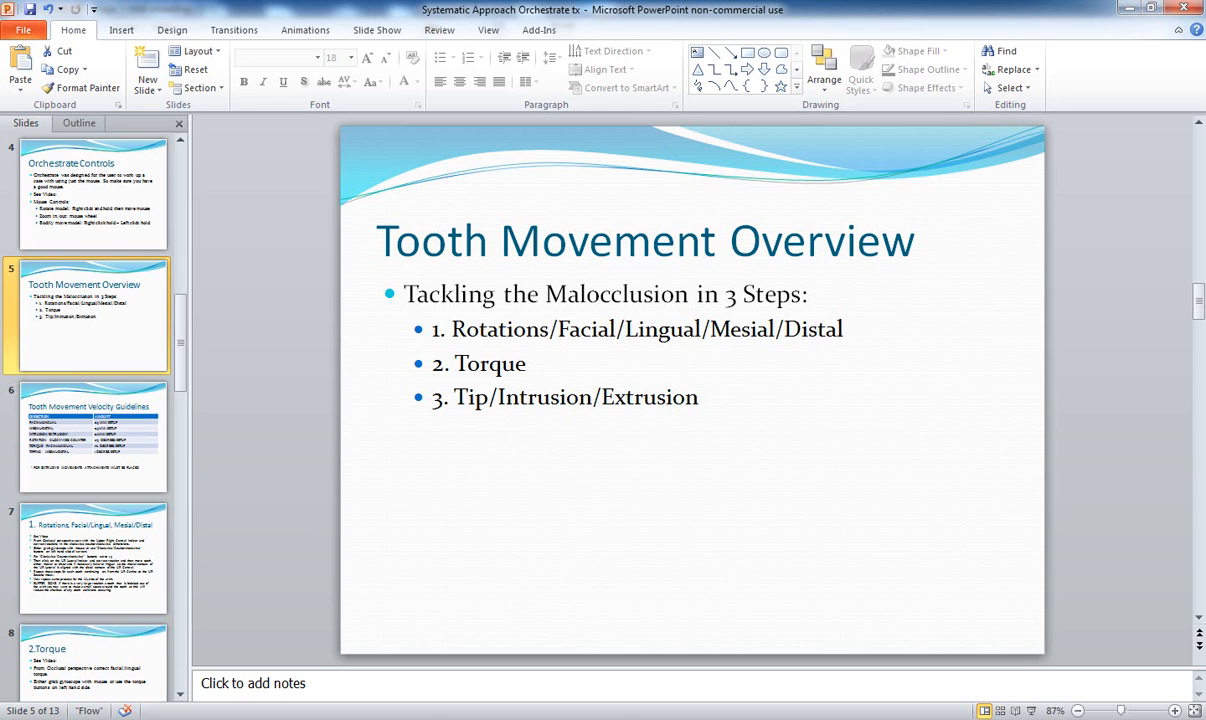
mouse_move(314, 715)
click(314, 595)
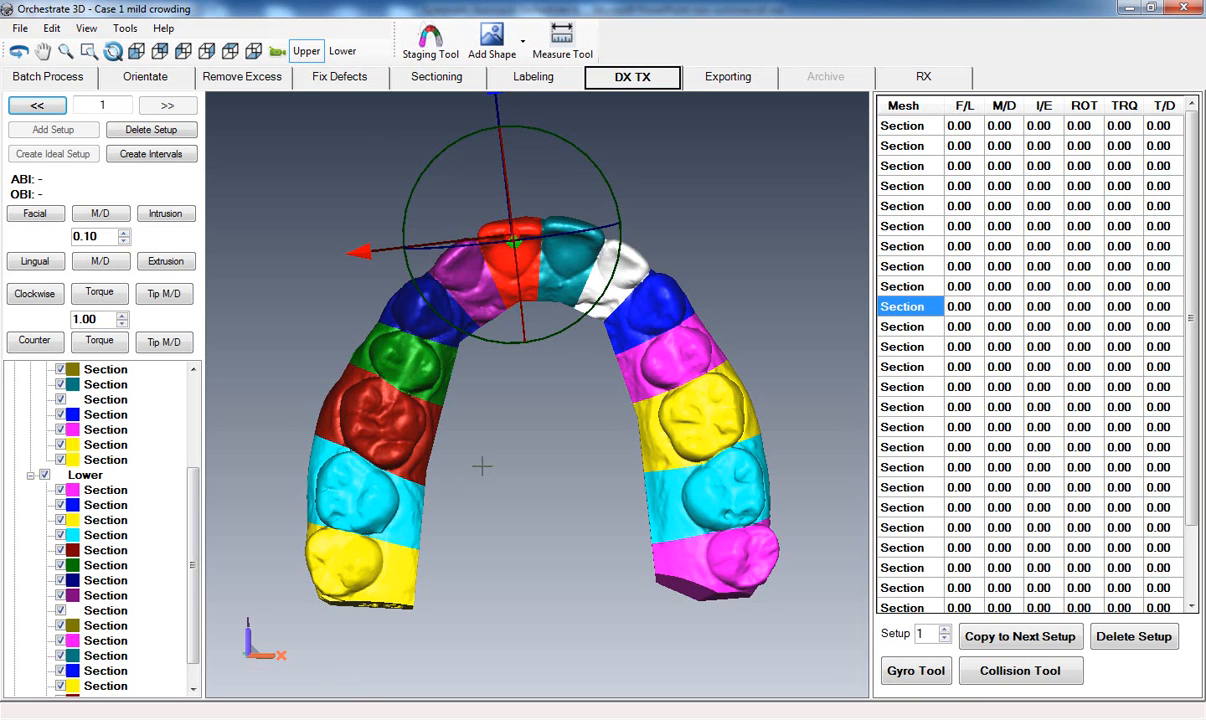
Rotate the olive upper central incisor 4 degrees counterclockwise in the ideal setup.
middle_drag(493, 471, 498, 490)
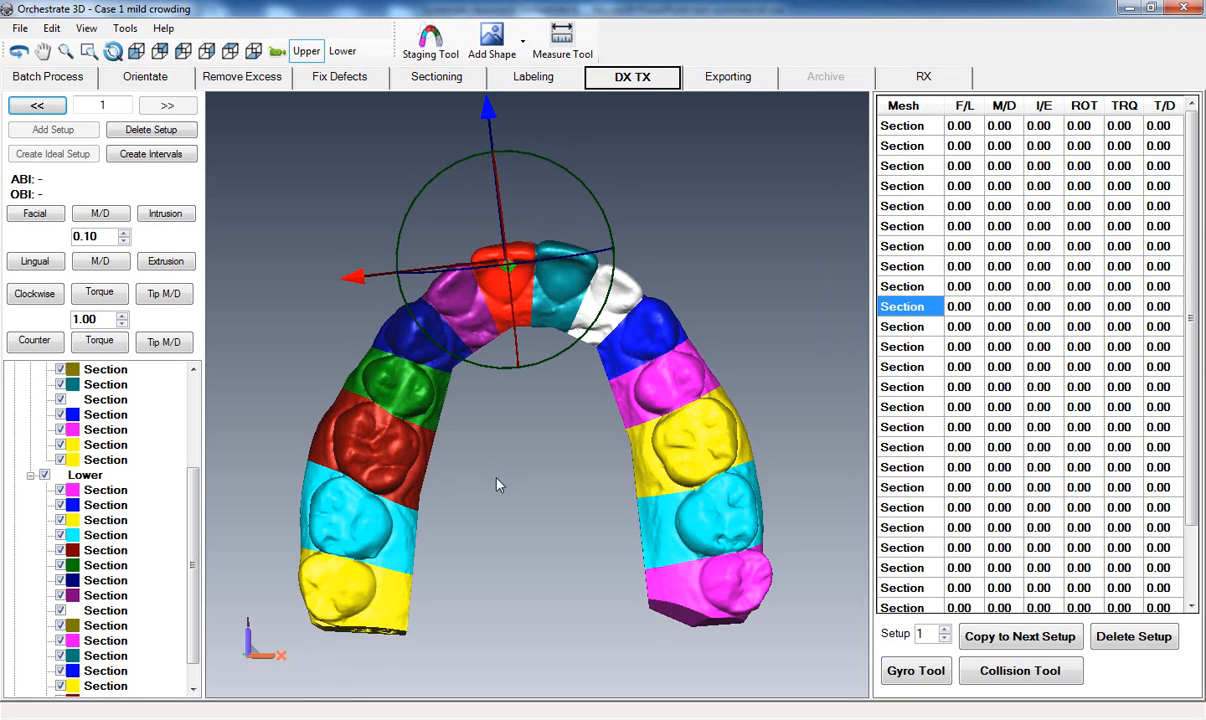
scroll(494, 477, up, 1)
scroll(494, 477, up, 2)
middle_drag(496, 442, 517, 513)
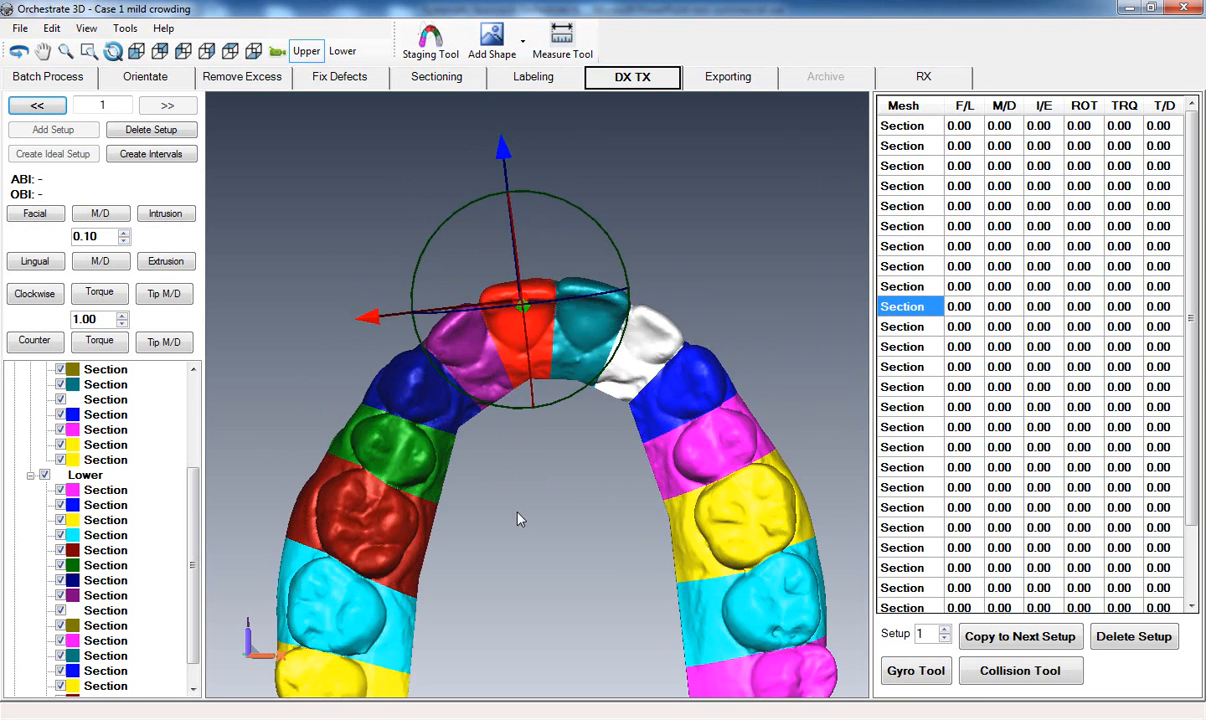
click(34, 341)
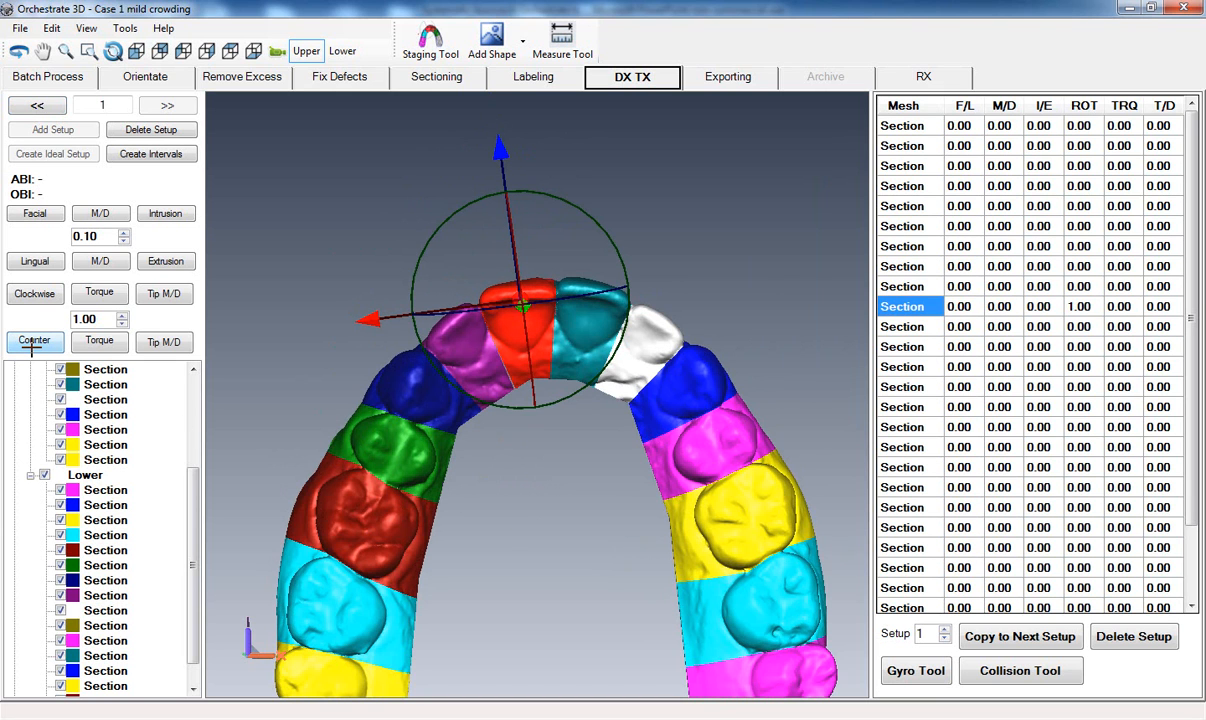
click(30, 347)
click(33, 342)
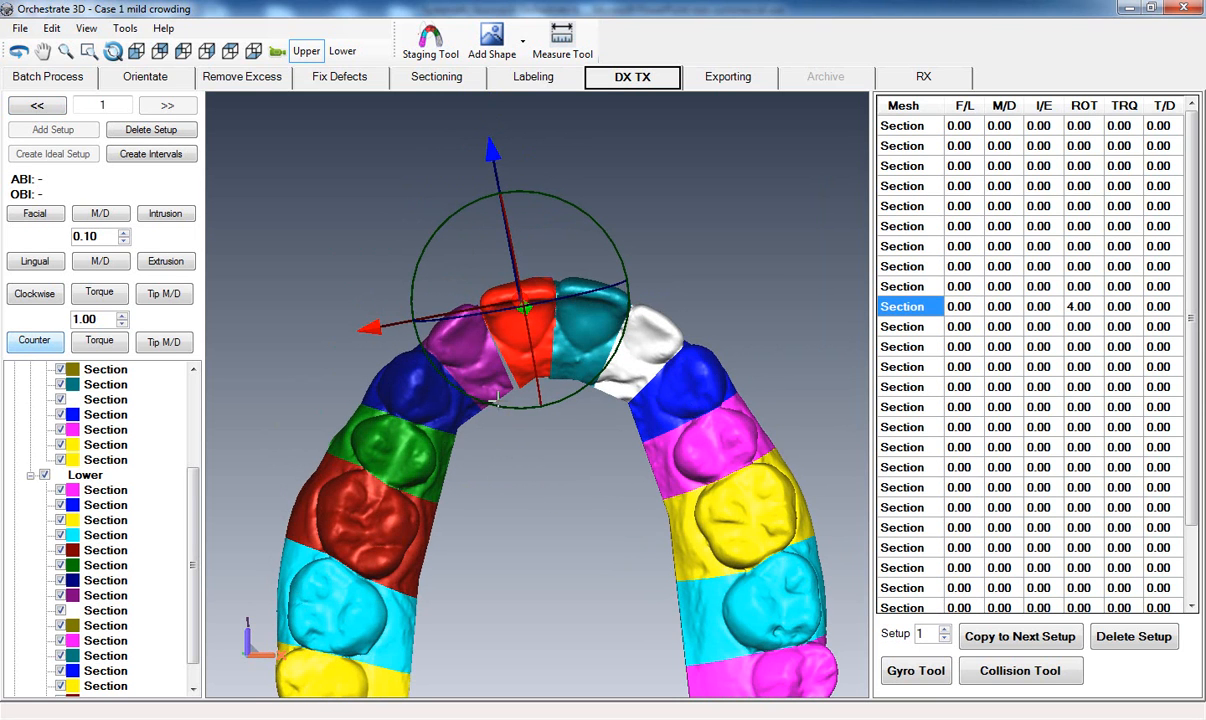
Rotate the purple upper lateral incisor beside the olive central incisor 6 degrees clockwise.
click(472, 356)
drag(542, 511, 528, 412)
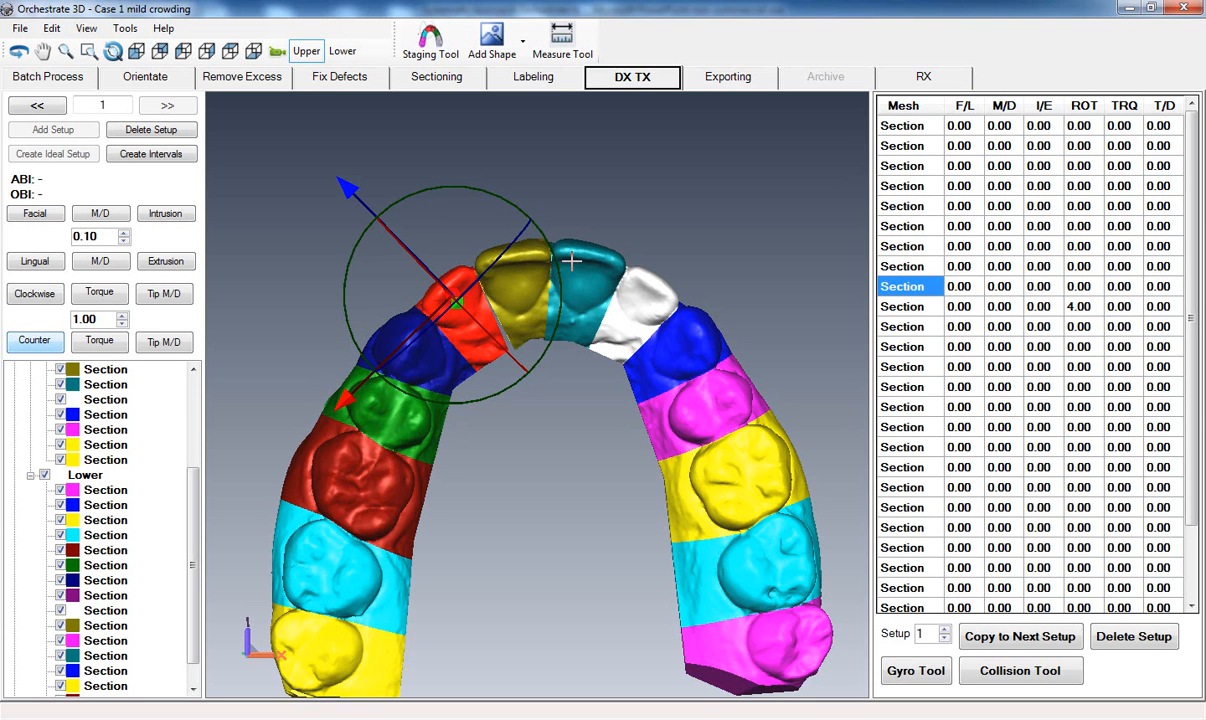
click(549, 480)
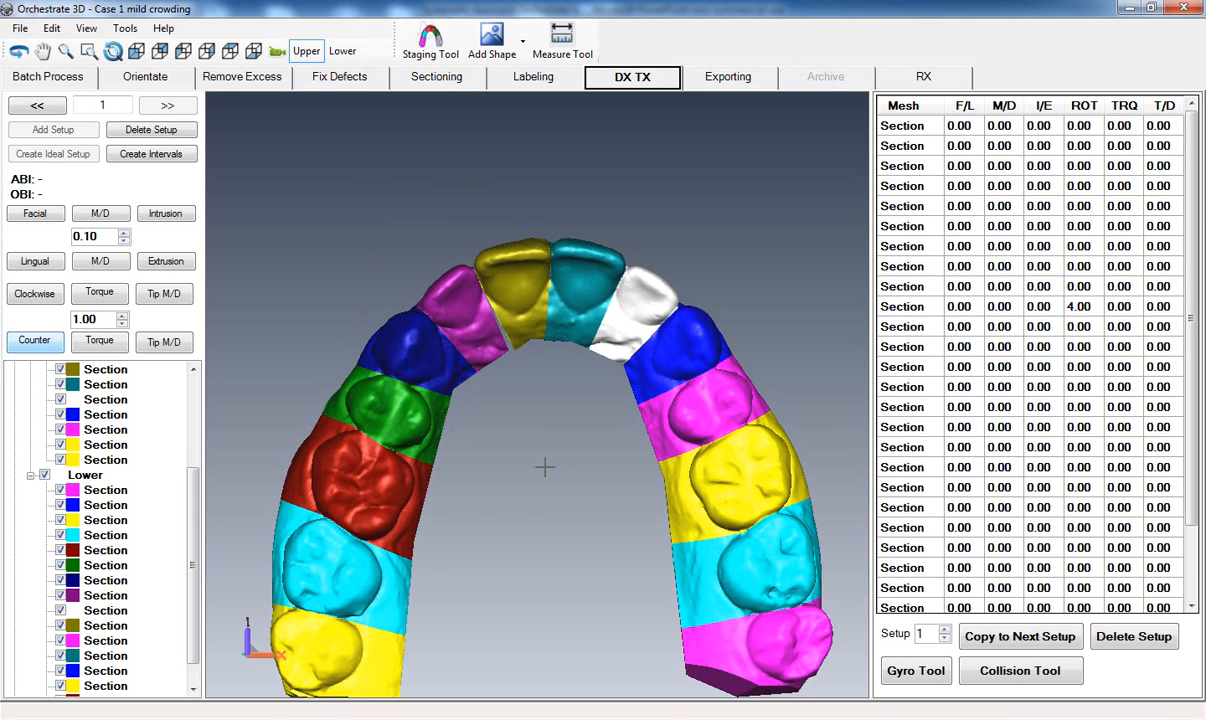
scroll(550, 480, up, 1)
middle_drag(552, 415, 567, 499)
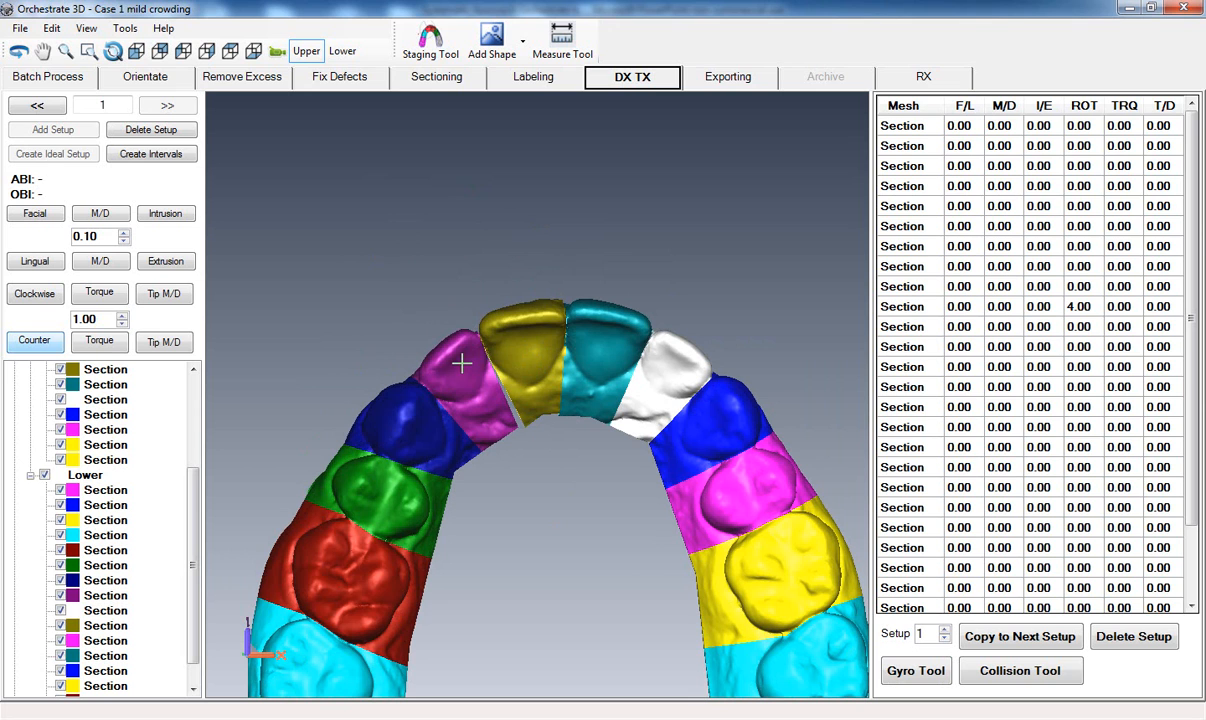
click(437, 342)
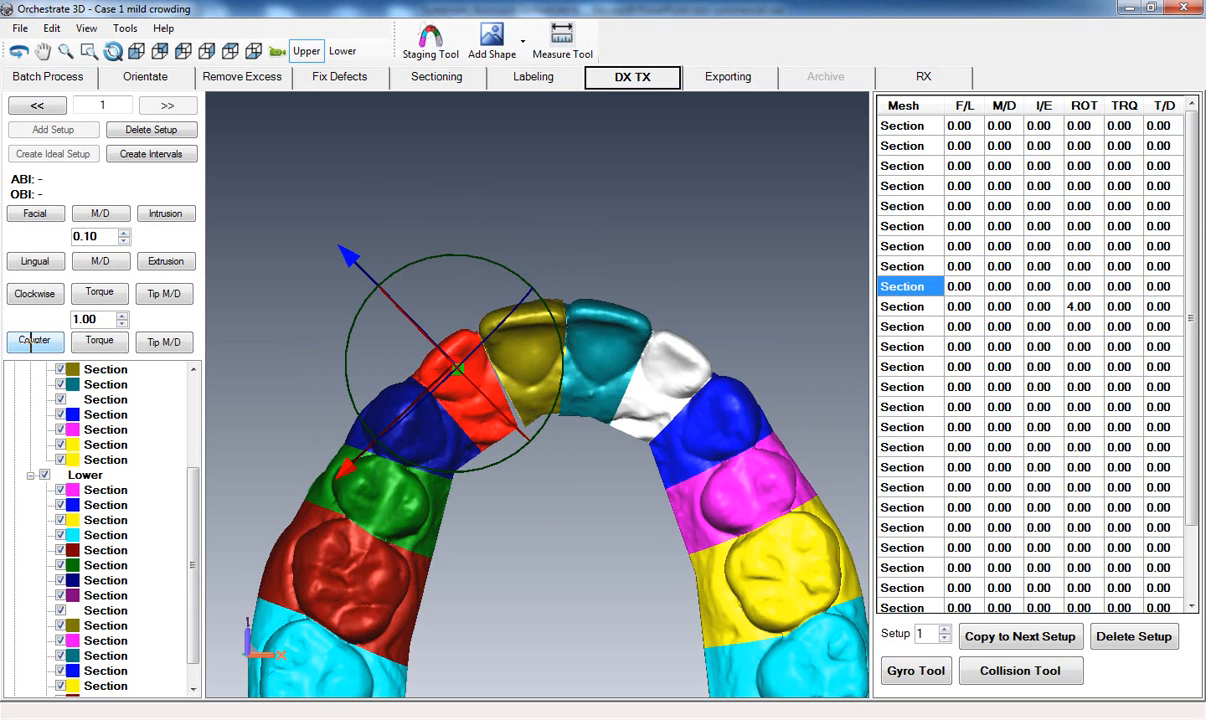
click(26, 295)
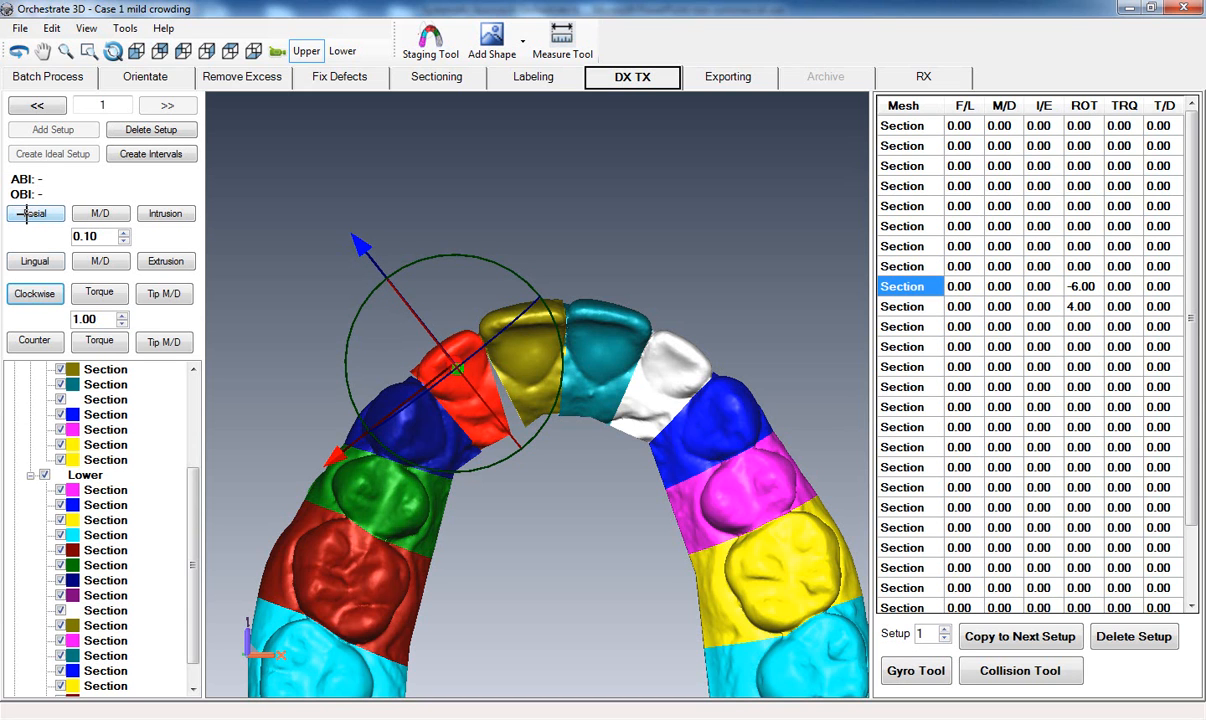
Move the purple upper lateral incisor 0.20 mm lingually.
click(35, 261)
click(34, 262)
middle_drag(501, 567, 481, 460)
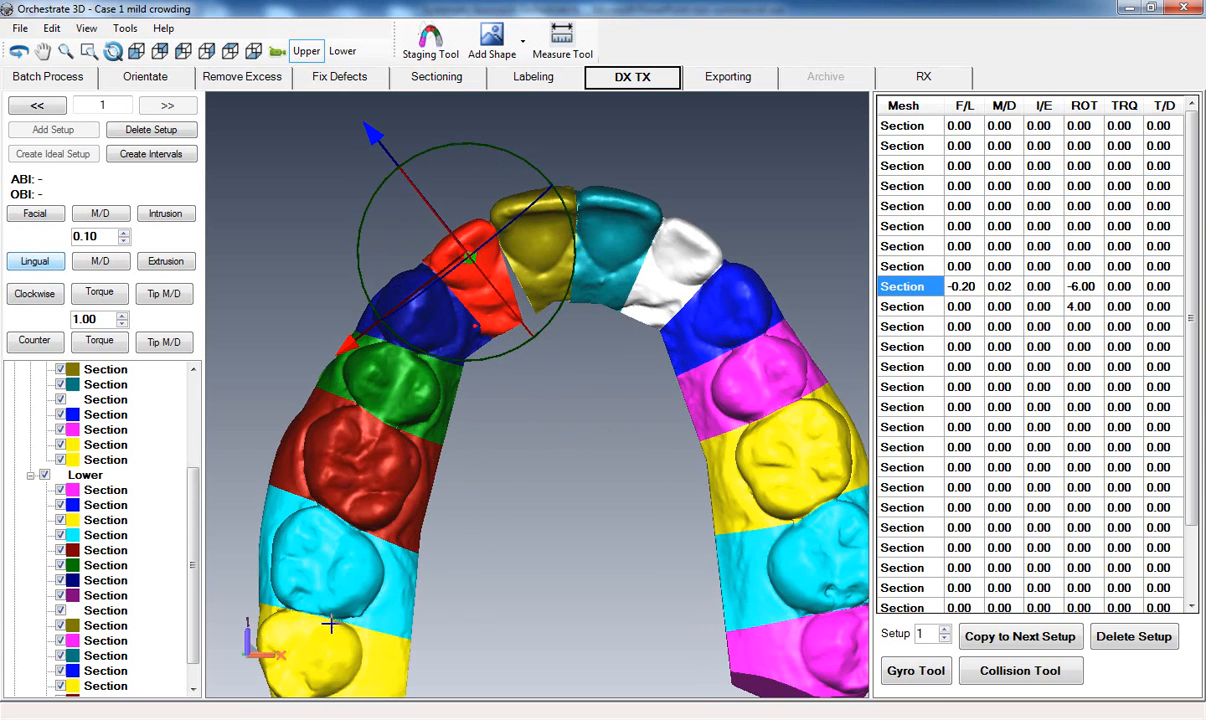
middle_drag(583, 508, 536, 541)
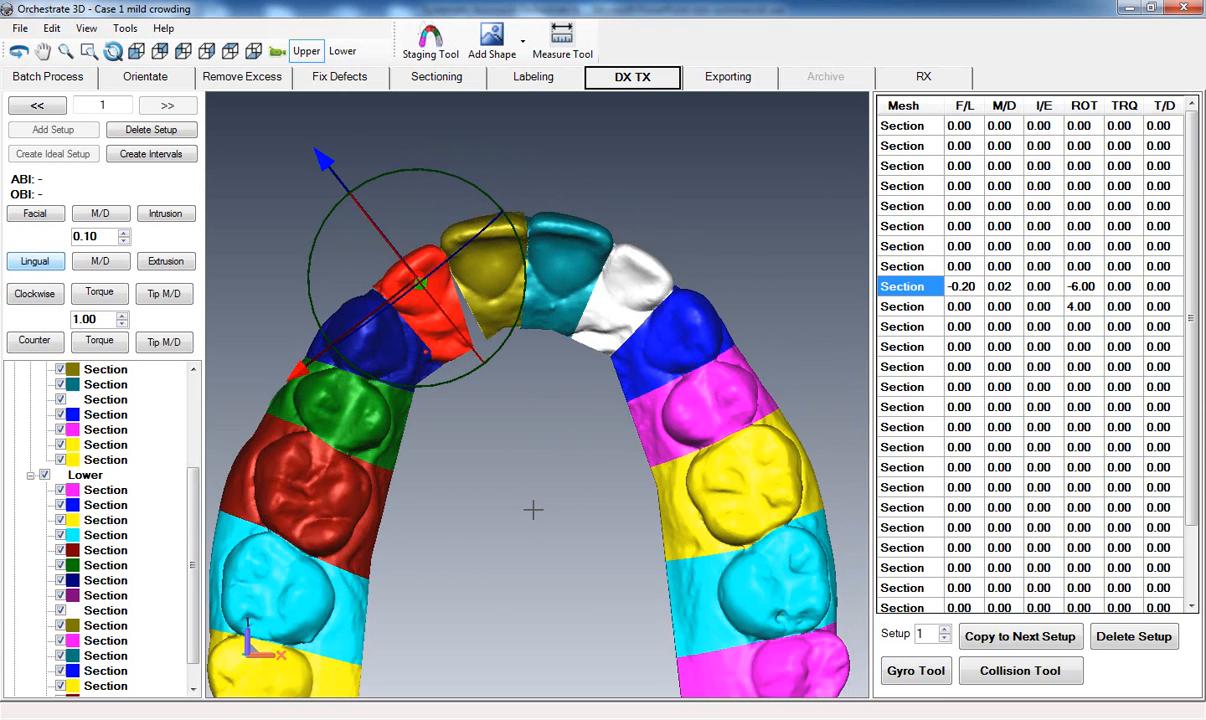
Apply 3 degrees of torque to the olive upper central incisor and rotate it counterclockwise to 6 degrees.
click(548, 295)
middle_drag(509, 498, 521, 613)
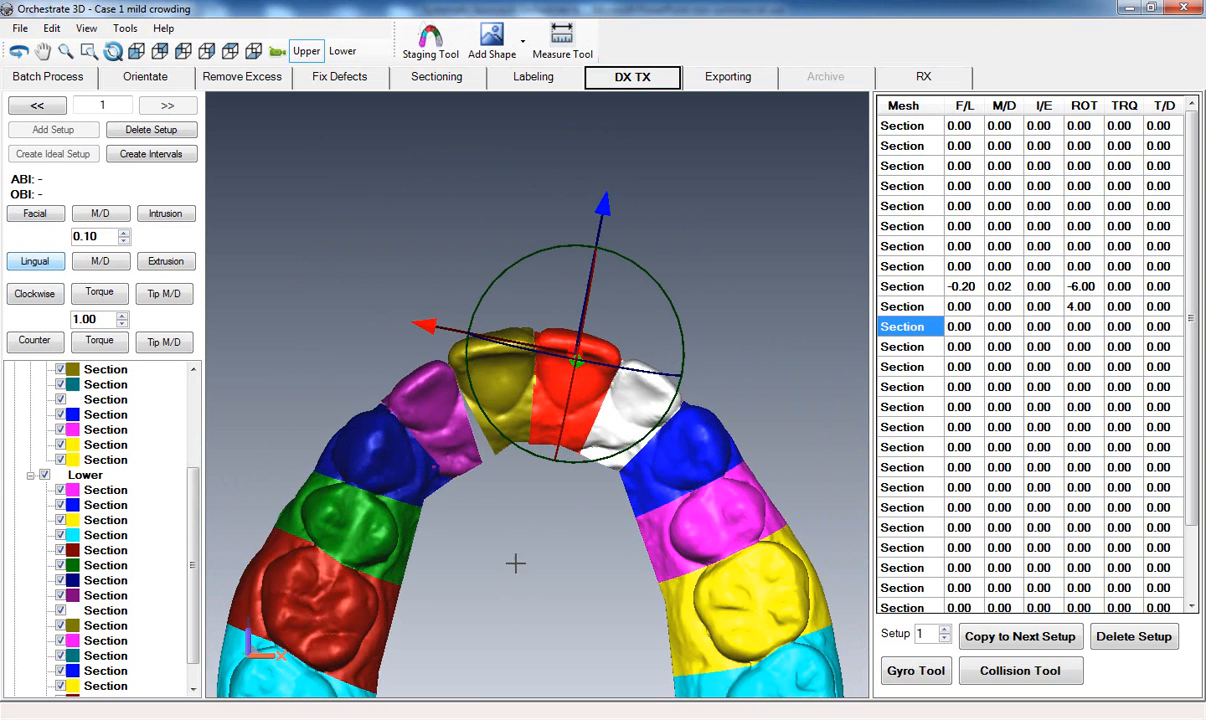
click(474, 359)
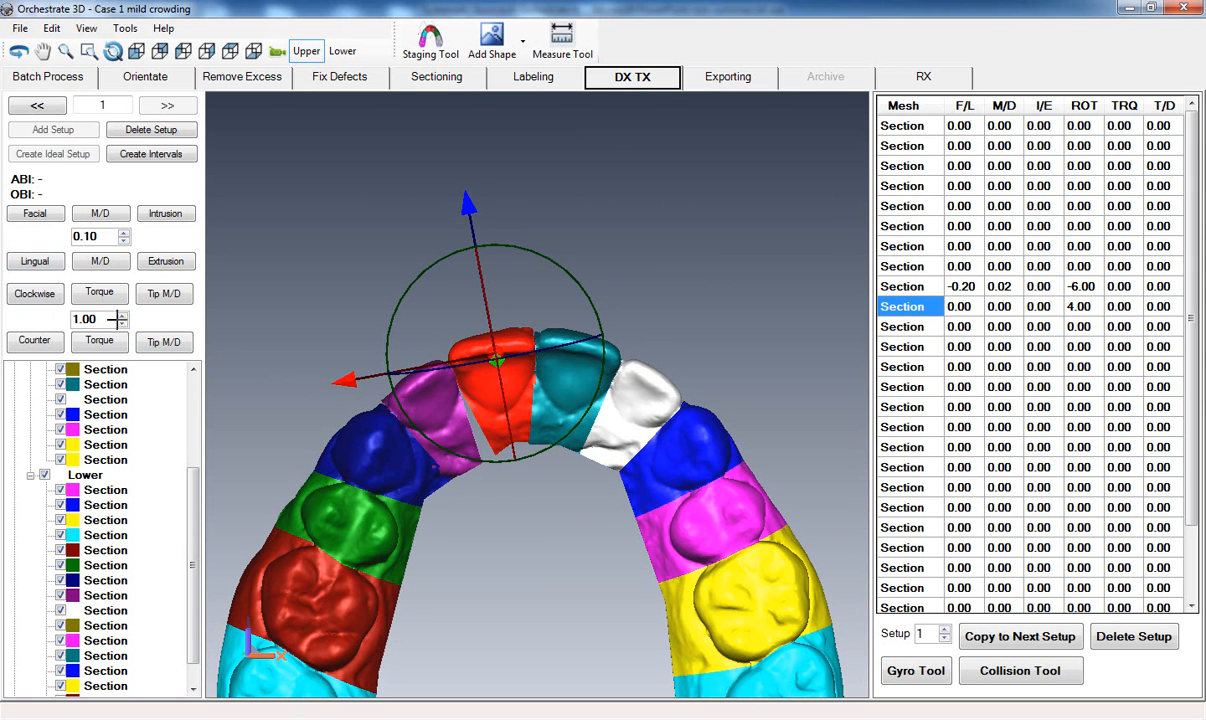
click(92, 291)
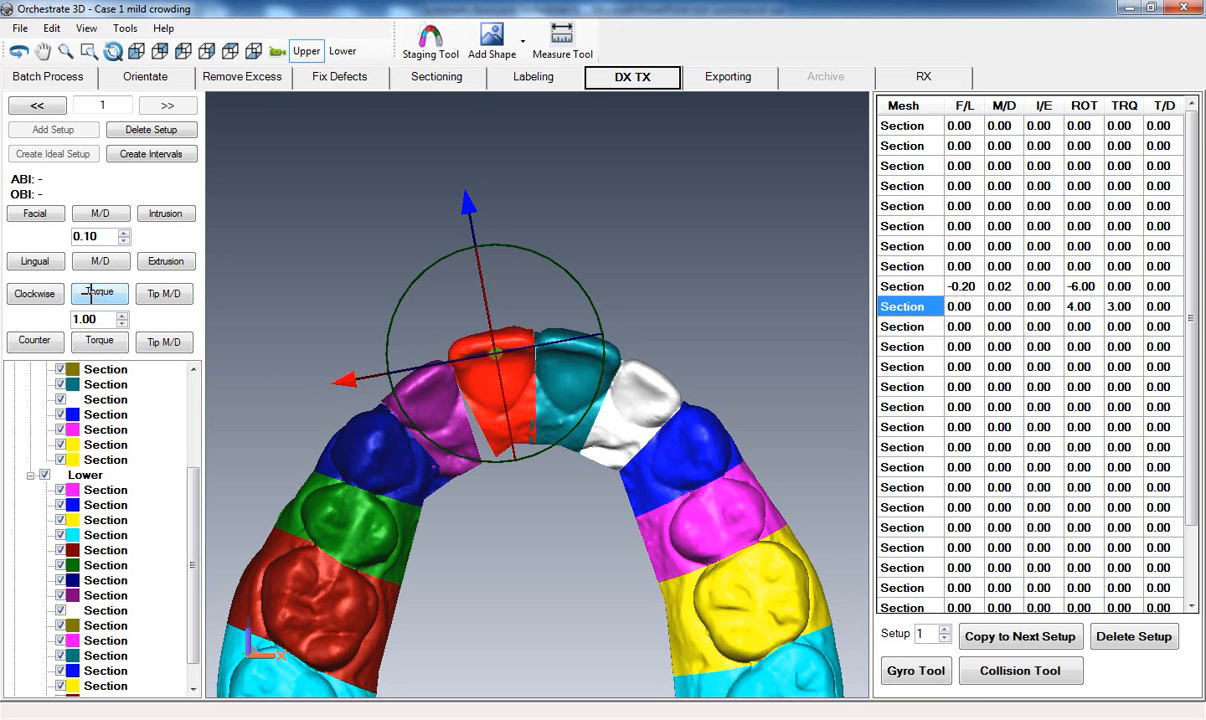
click(35, 340)
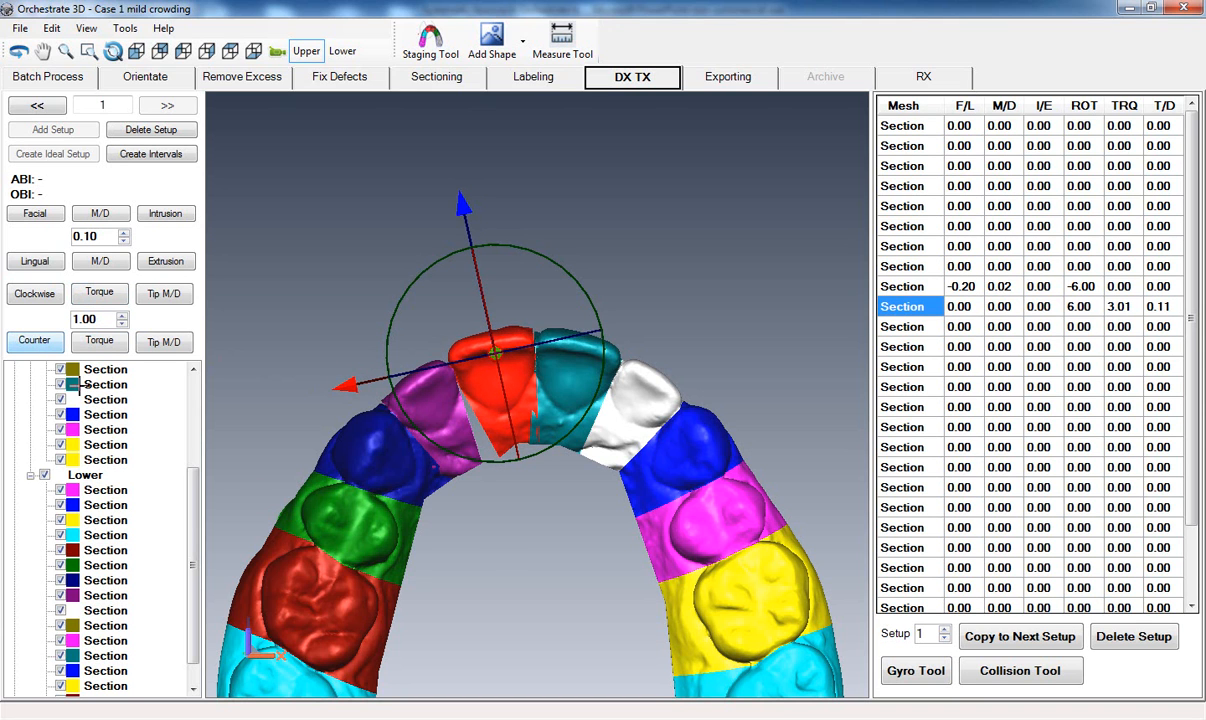
middle_drag(504, 556, 471, 518)
click(478, 516)
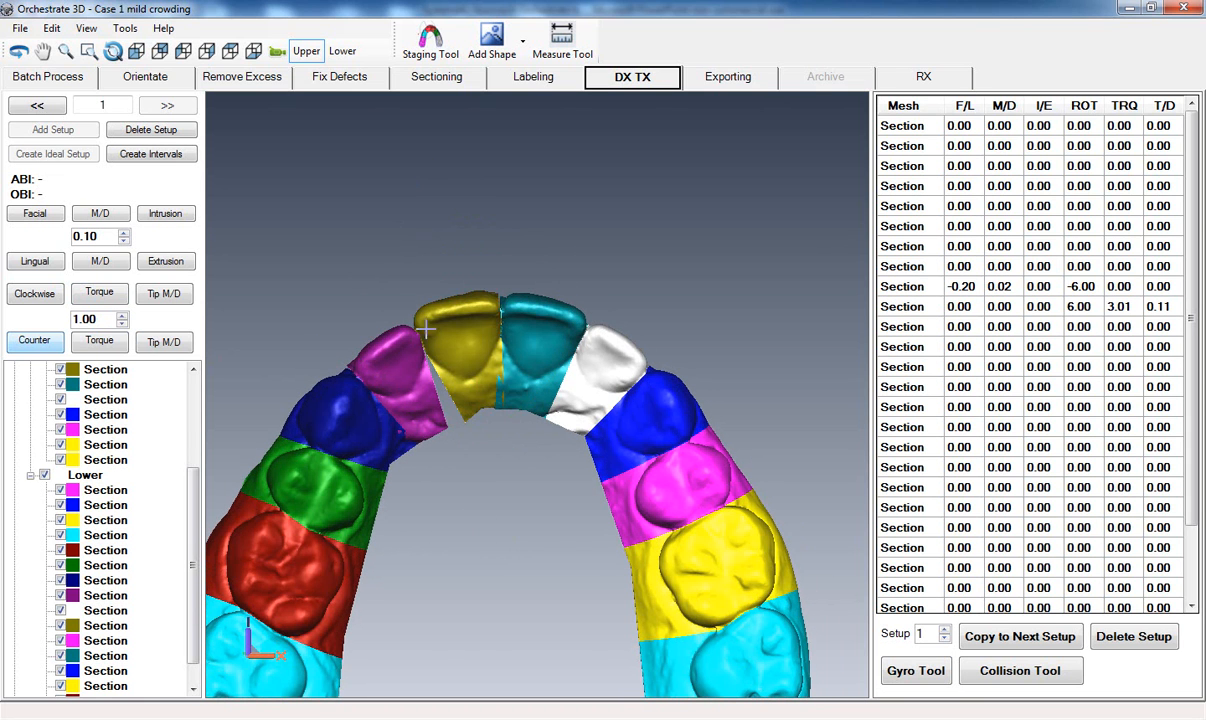
Switch to PowerPoint, check the Tooth Movement Overview slide again, and return to the model in Orchestrate 3D.
middle_drag(530, 314, 535, 242)
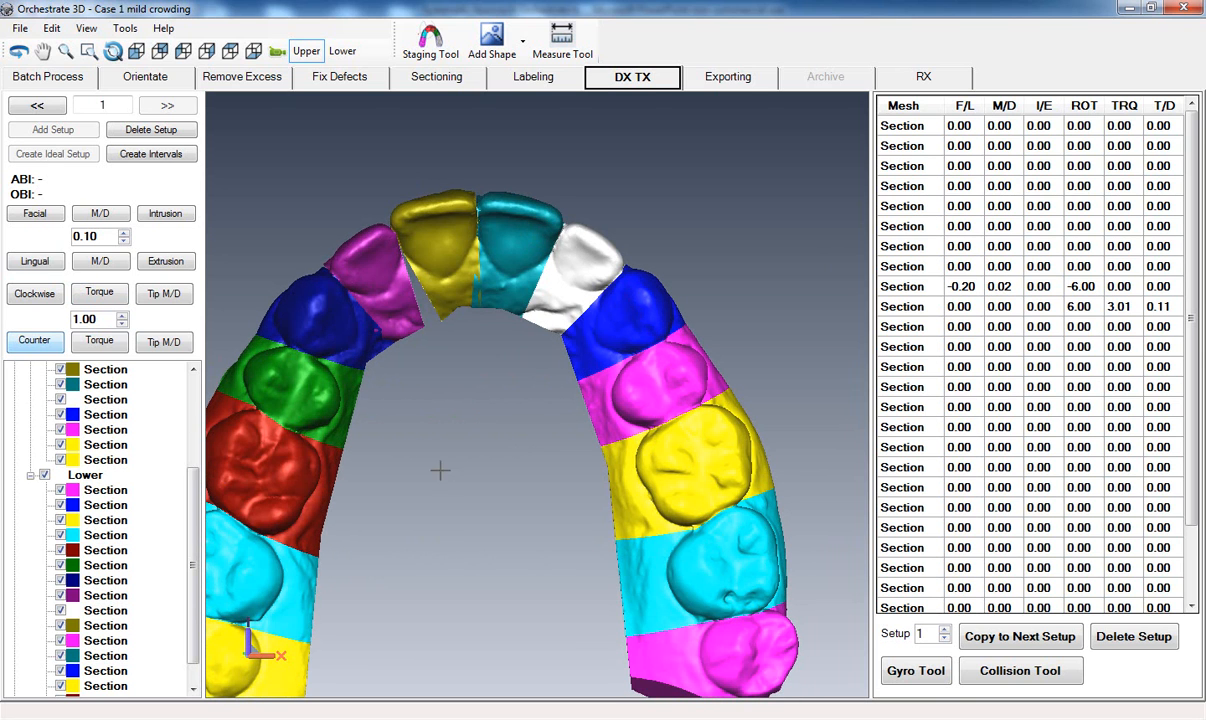
scroll(435, 558, up, 2)
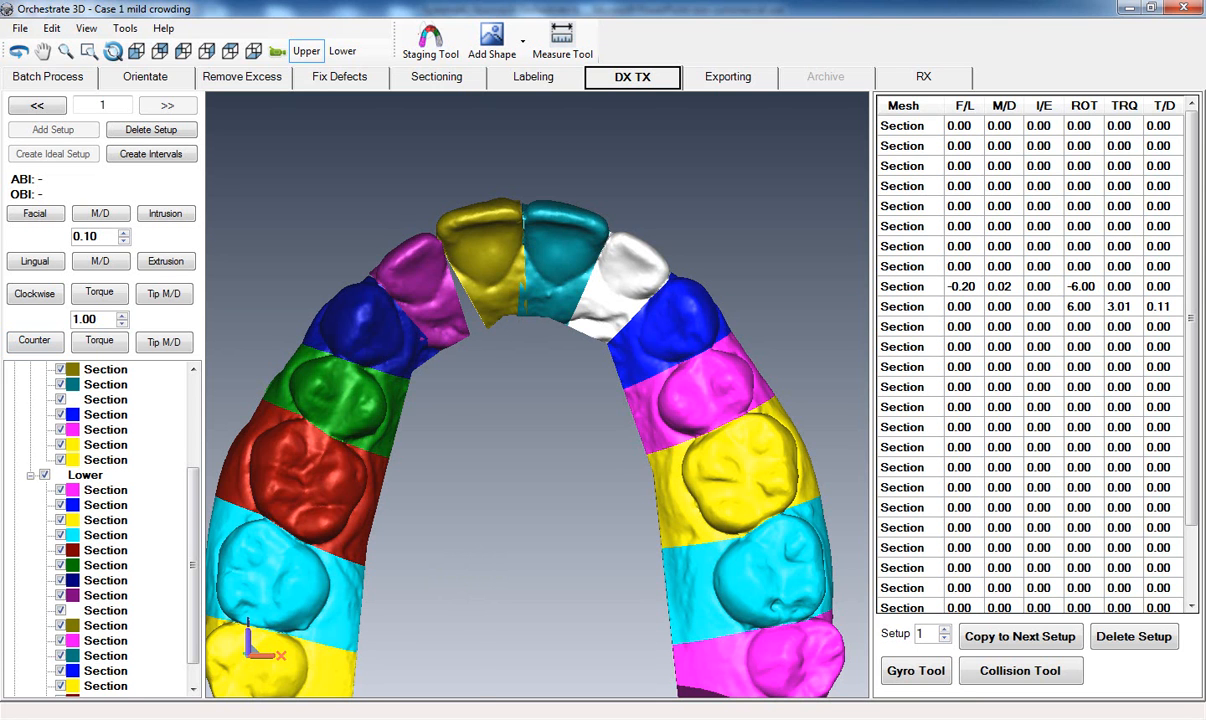
click(322, 616)
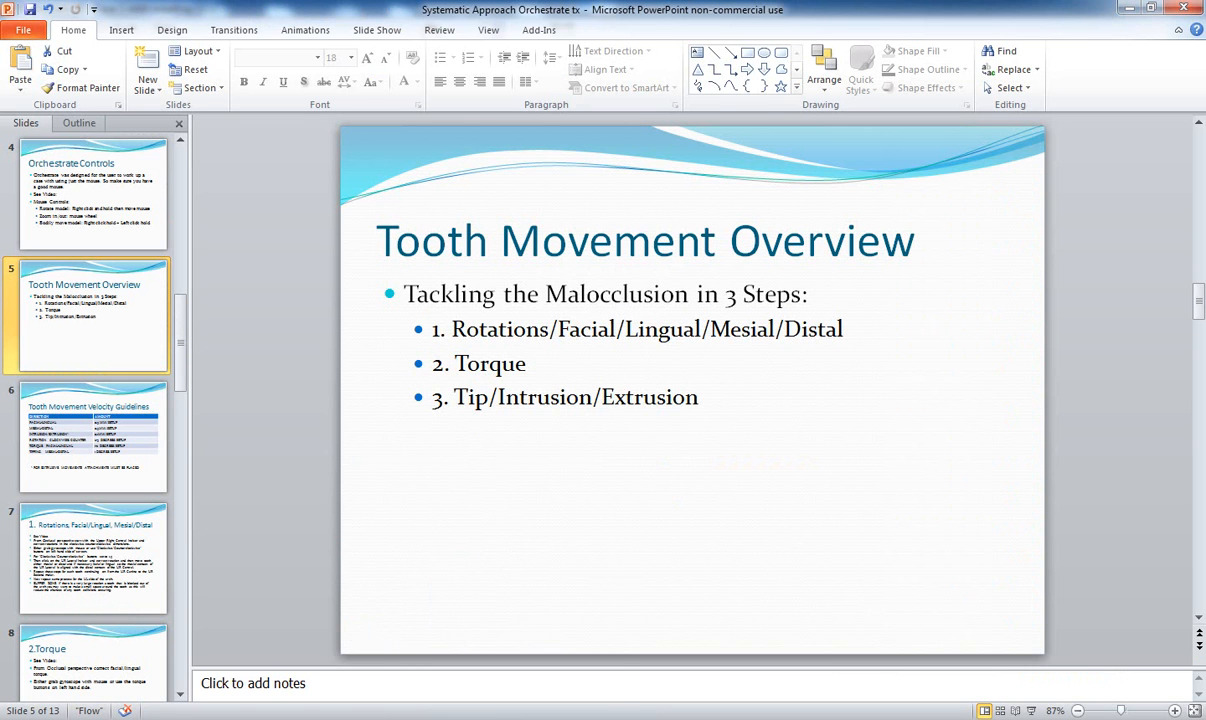
mouse_move(350, 715)
click(337, 628)
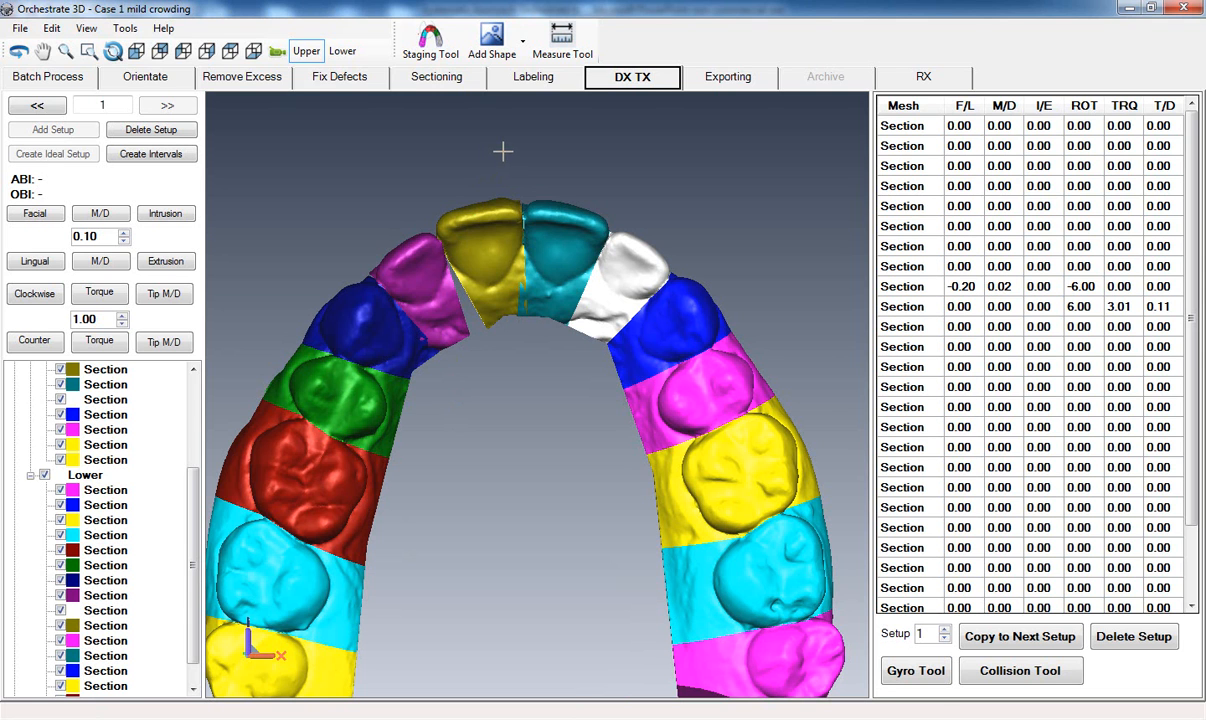
Inspect the upper arch from the front and sides, both alone and together with the lower arch.
click(136, 50)
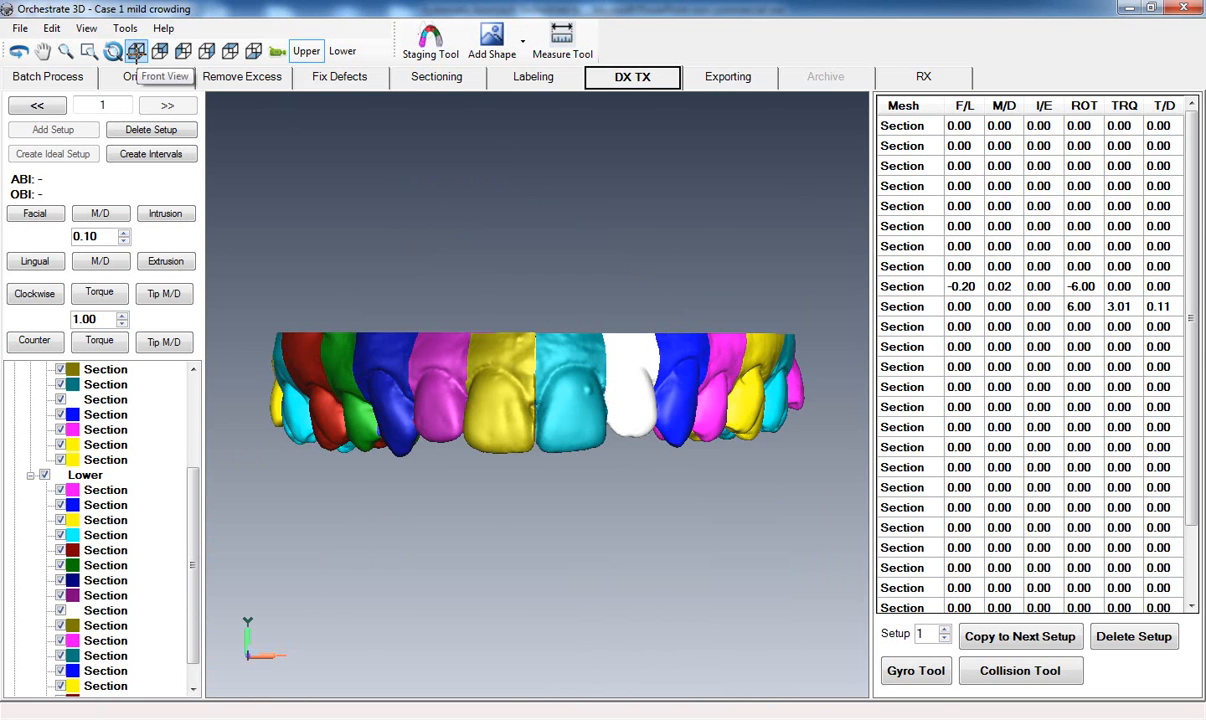
drag(795, 420, 619, 430)
mouse_move(337, 391)
mouse_down()
mouse_move(480, 417)
mouse_move(388, 404)
mouse_move(364, 414)
mouse_move(632, 421)
mouse_move(517, 484)
mouse_up()
drag(424, 482, 519, 485)
drag(557, 579, 550, 590)
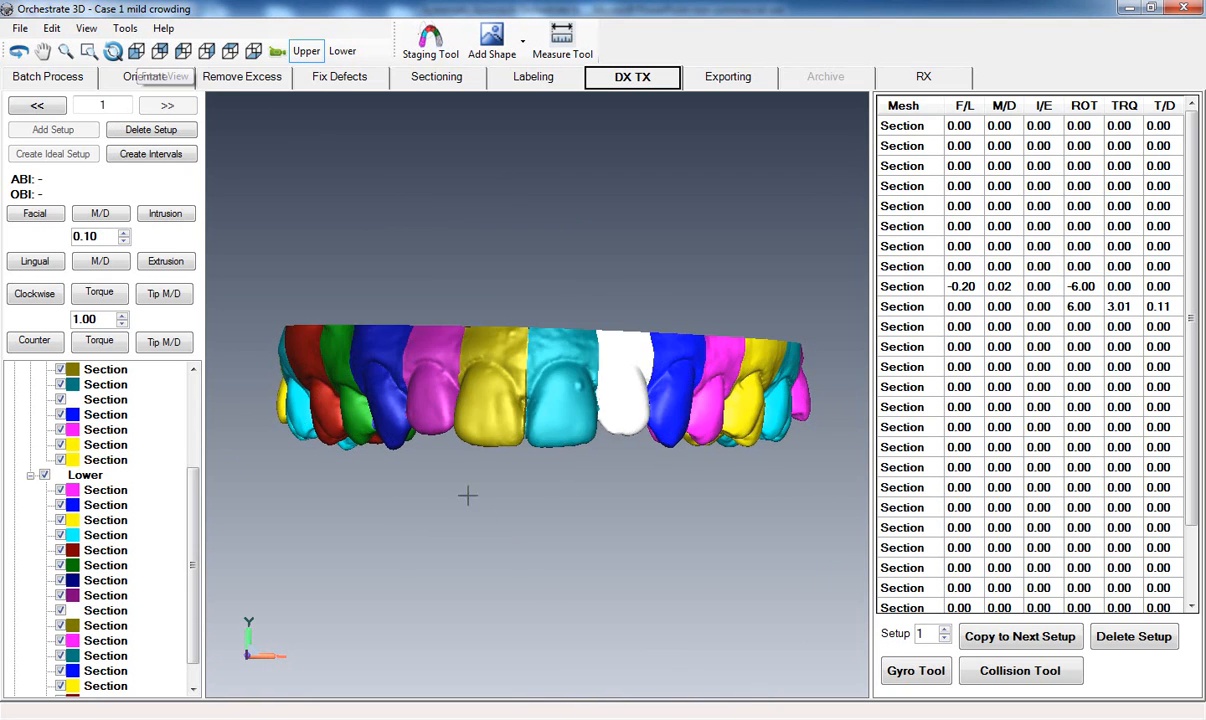
drag(377, 378, 700, 406)
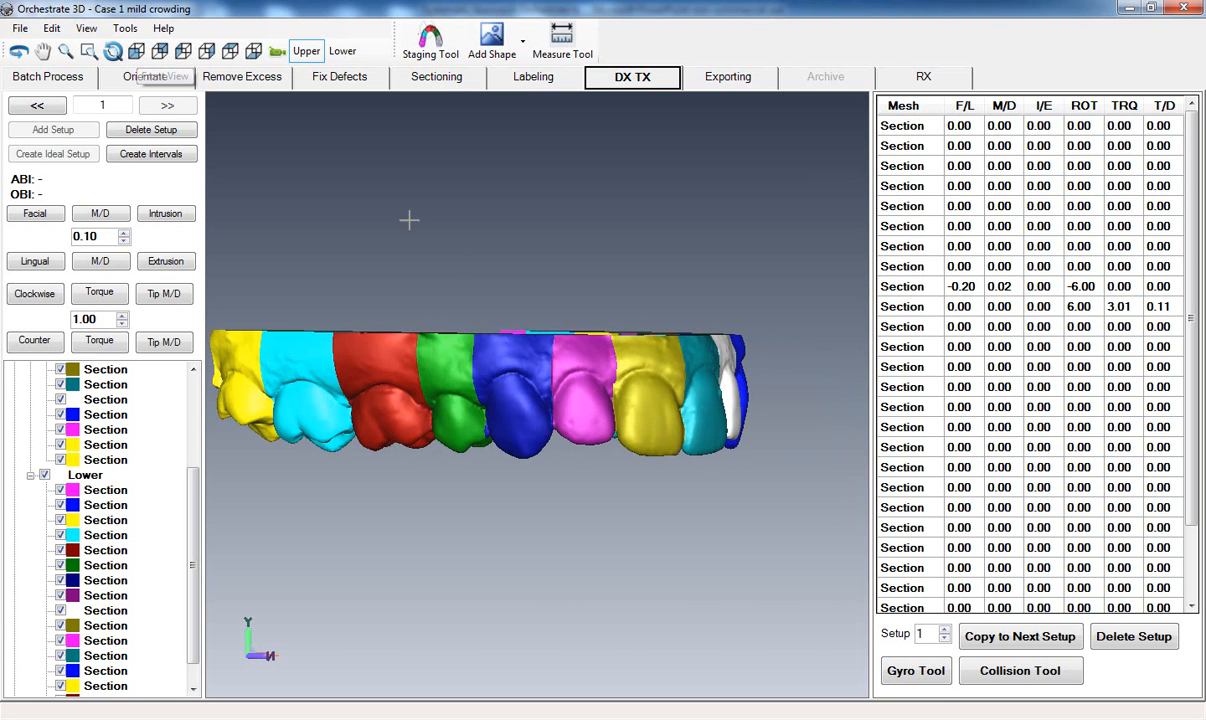
click(343, 51)
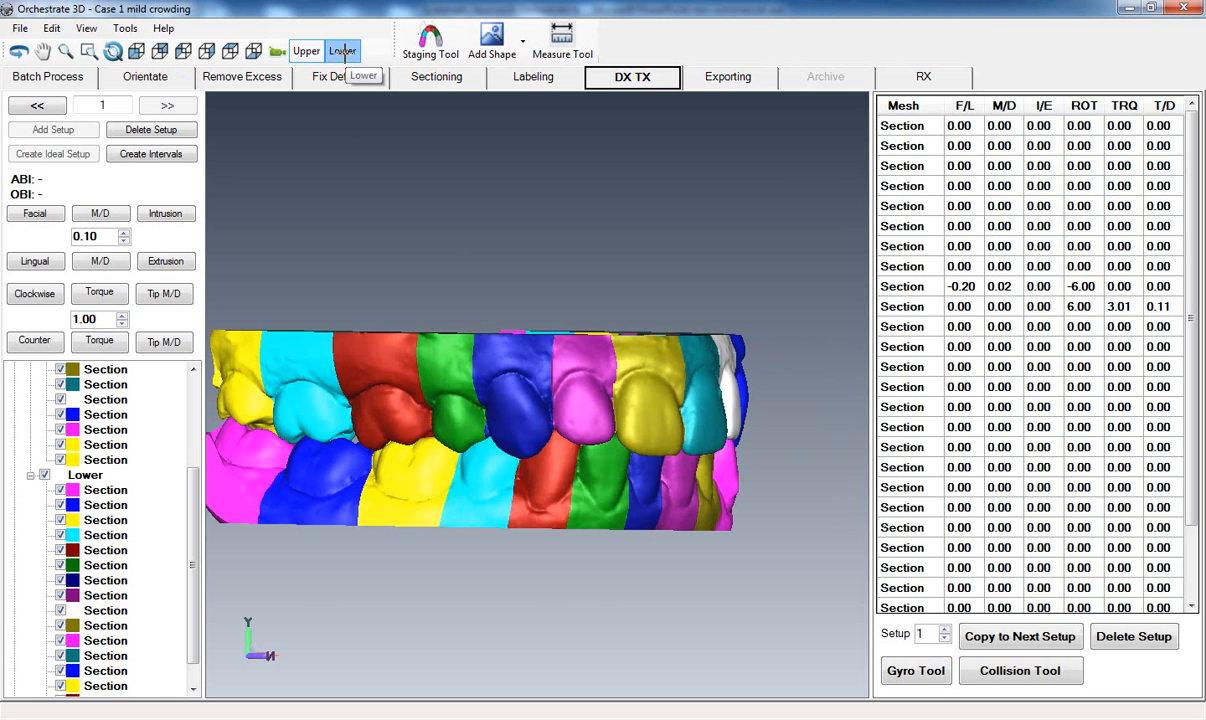
click(136, 51)
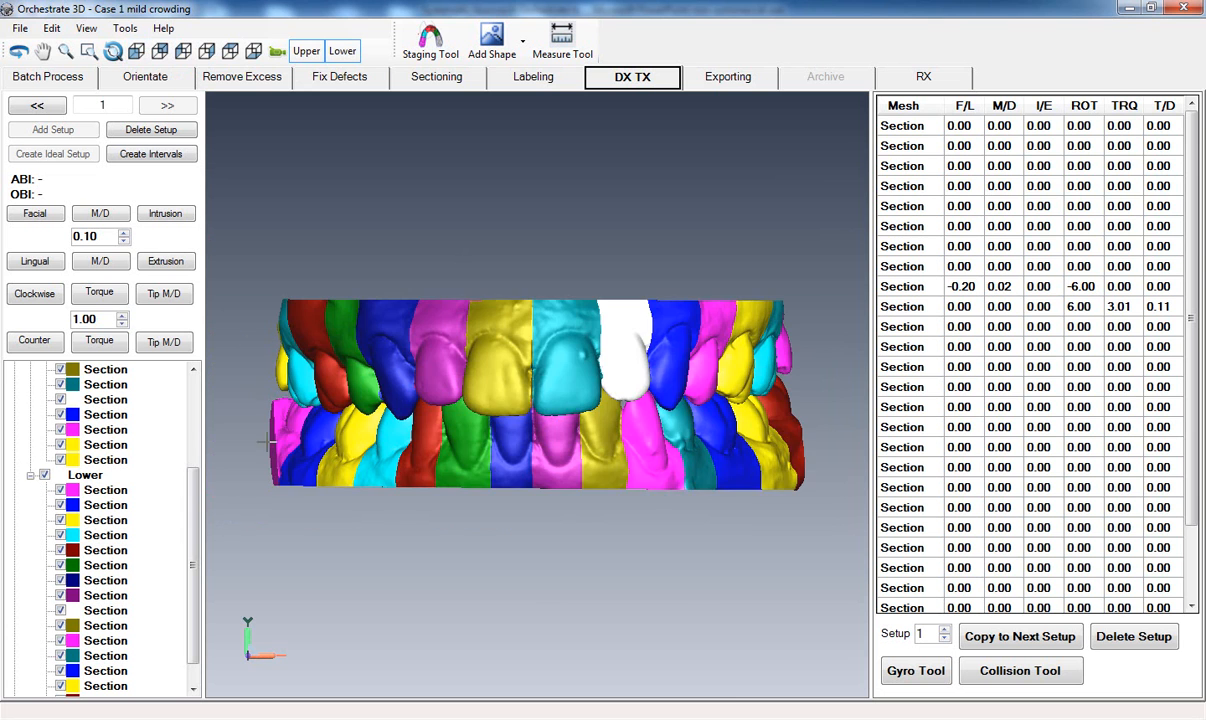
middle_drag(551, 237, 549, 280)
ctrl+middle_drag(517, 611, 506, 601)
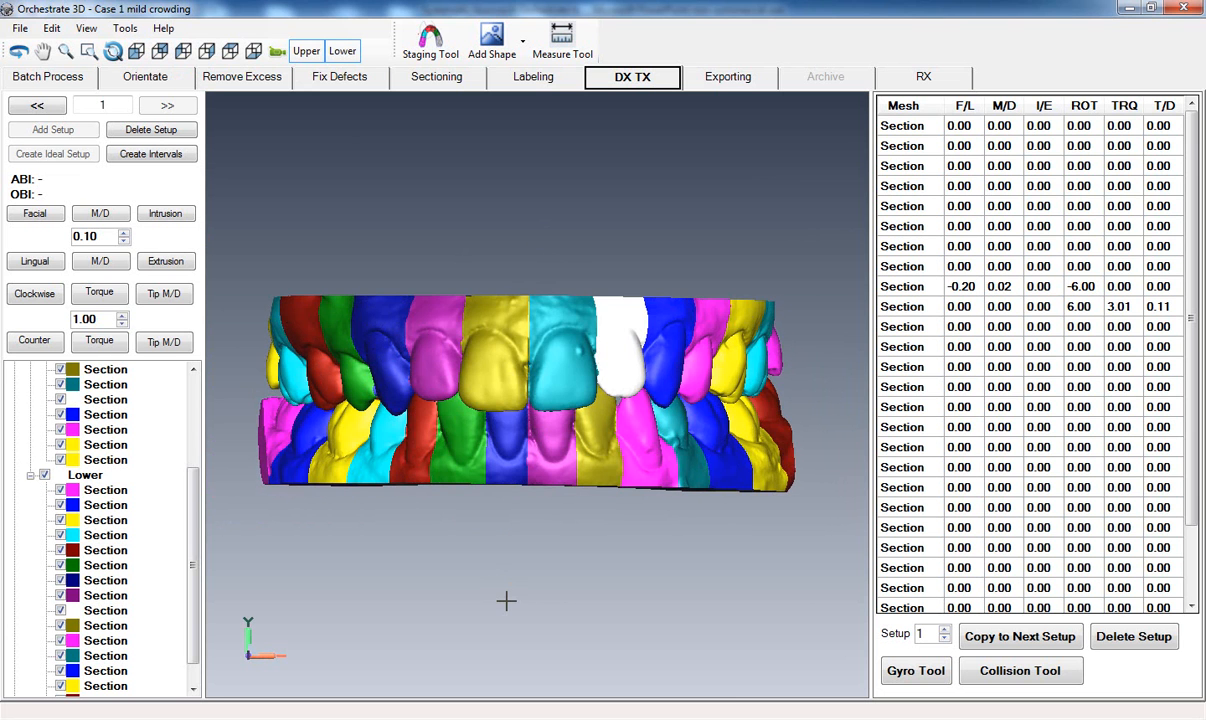
scroll(506, 601, up, 3)
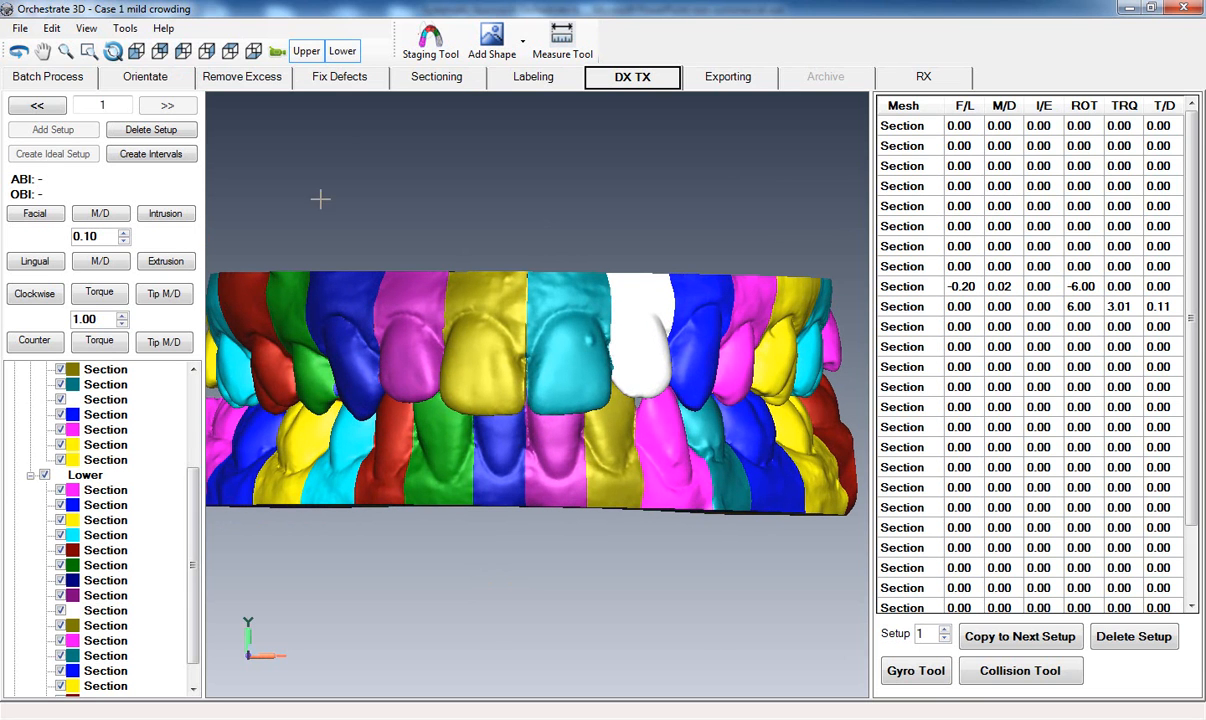
Hide the upper arch and turn the lower arch to an occlusal view.
click(304, 52)
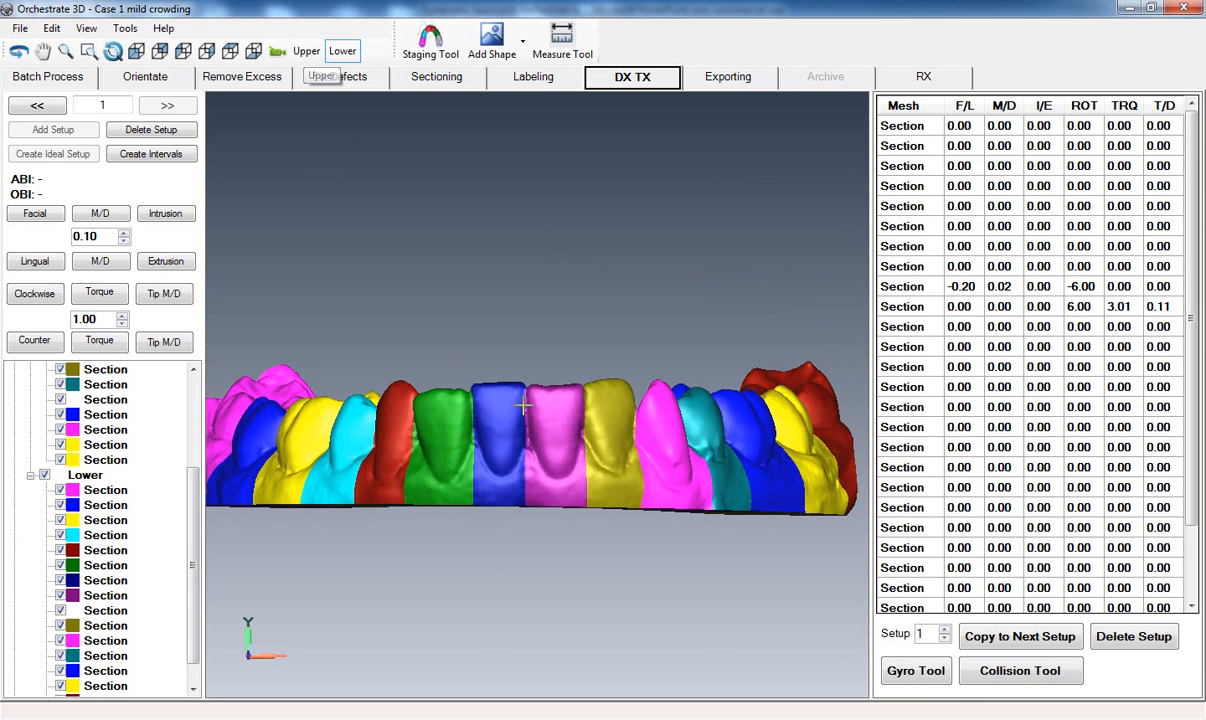
drag(745, 420, 45, 405)
drag(440, 400, 125, 397)
mouse_move(494, 244)
mouse_down()
mouse_move(515, 512)
mouse_move(530, 326)
mouse_move(487, 401)
mouse_move(479, 547)
mouse_up()
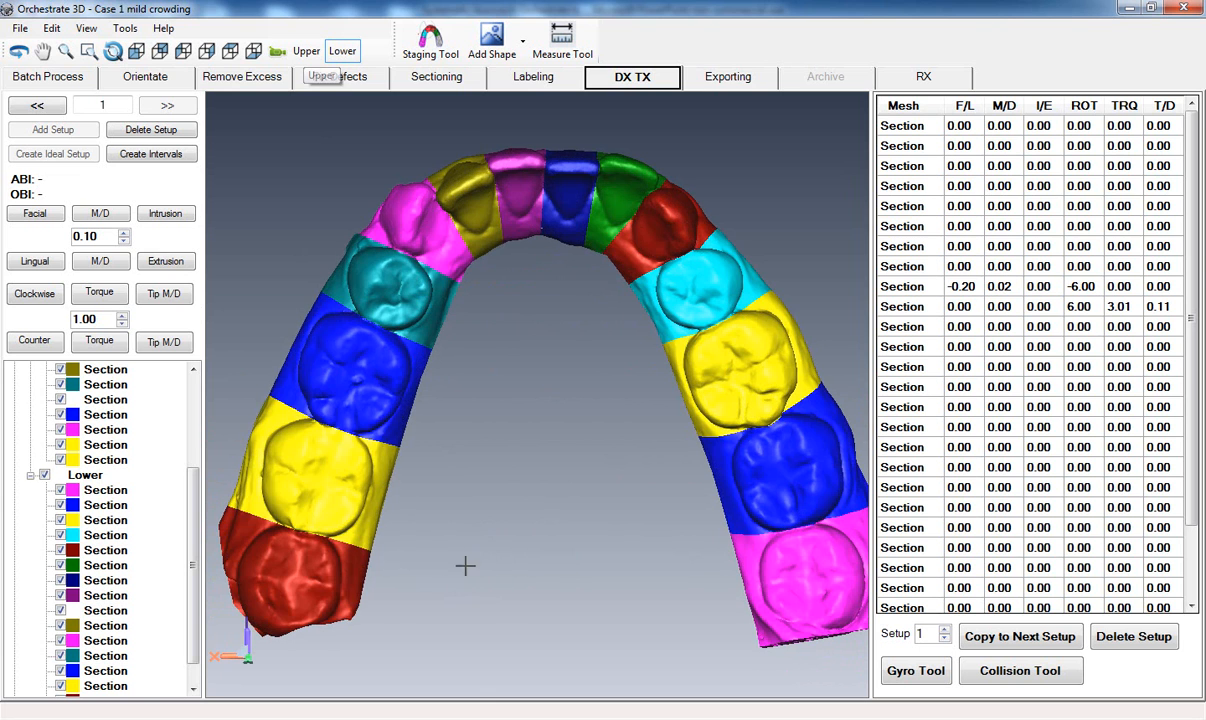
Review the three treatment steps on the PowerPoint overview slide and go back to the lower arch in Orchestrate 3D.
mouse_move(282, 714)
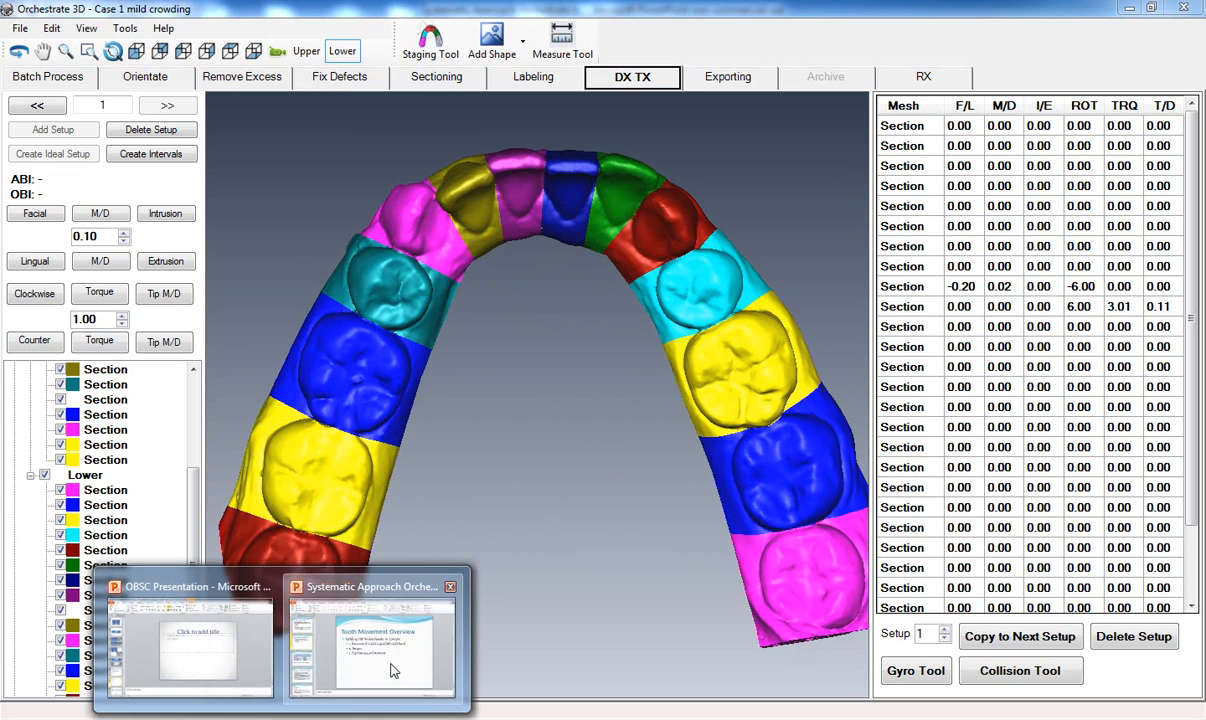
click(370, 635)
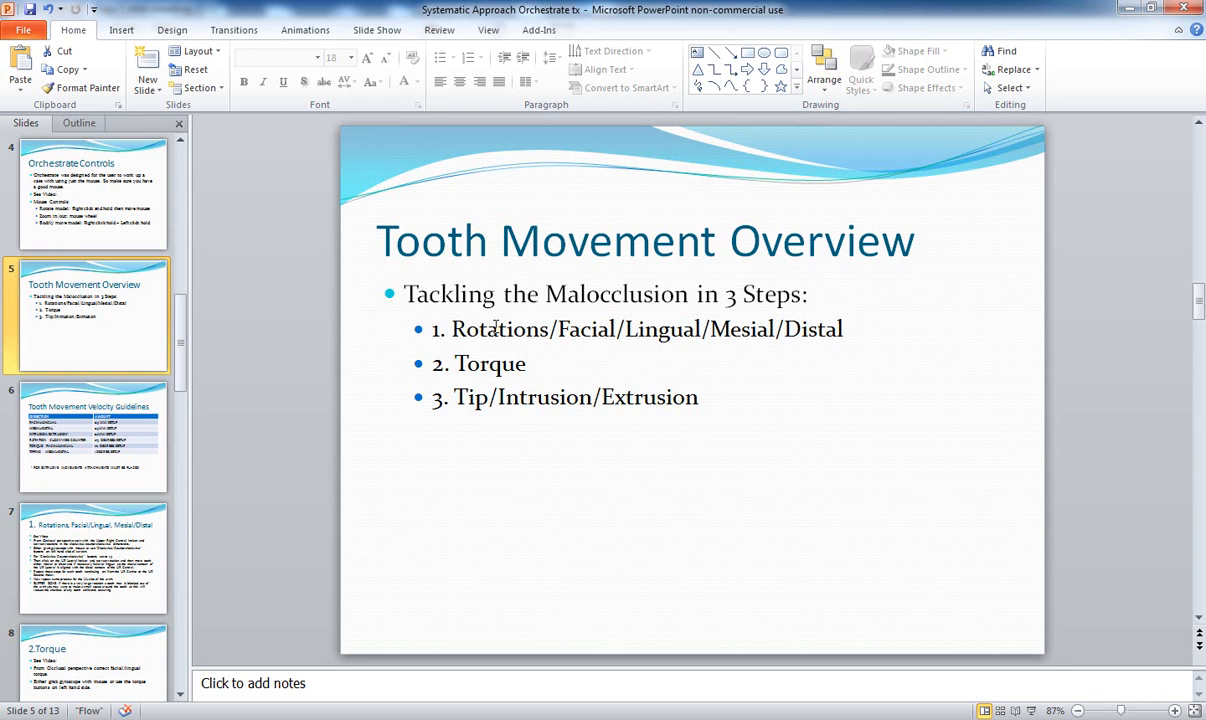
click(1131, 10)
Move the olive lower lateral incisor, between the magenta canine and purple central incisor, 0.75 mm facially and 0.02 mm mesiodistally.
middle_drag(595, 389, 600, 465)
middle_click(602, 467)
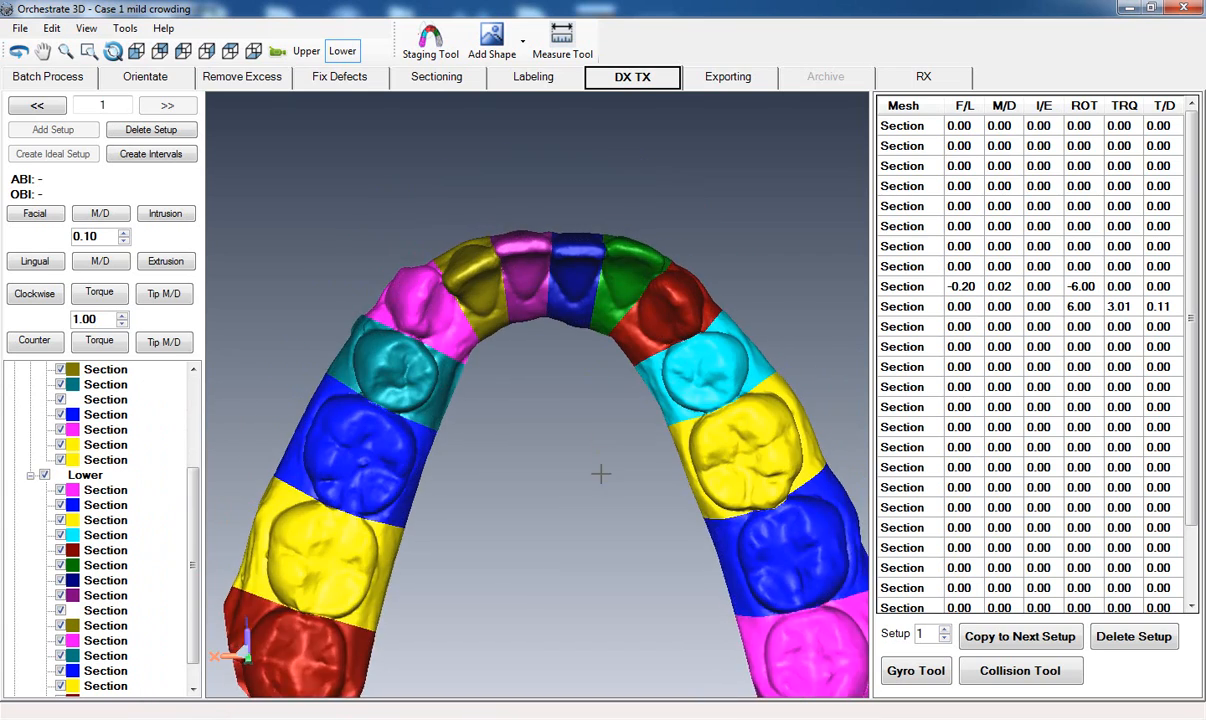
scroll(575, 450, up, 2)
middle_drag(531, 410, 549, 529)
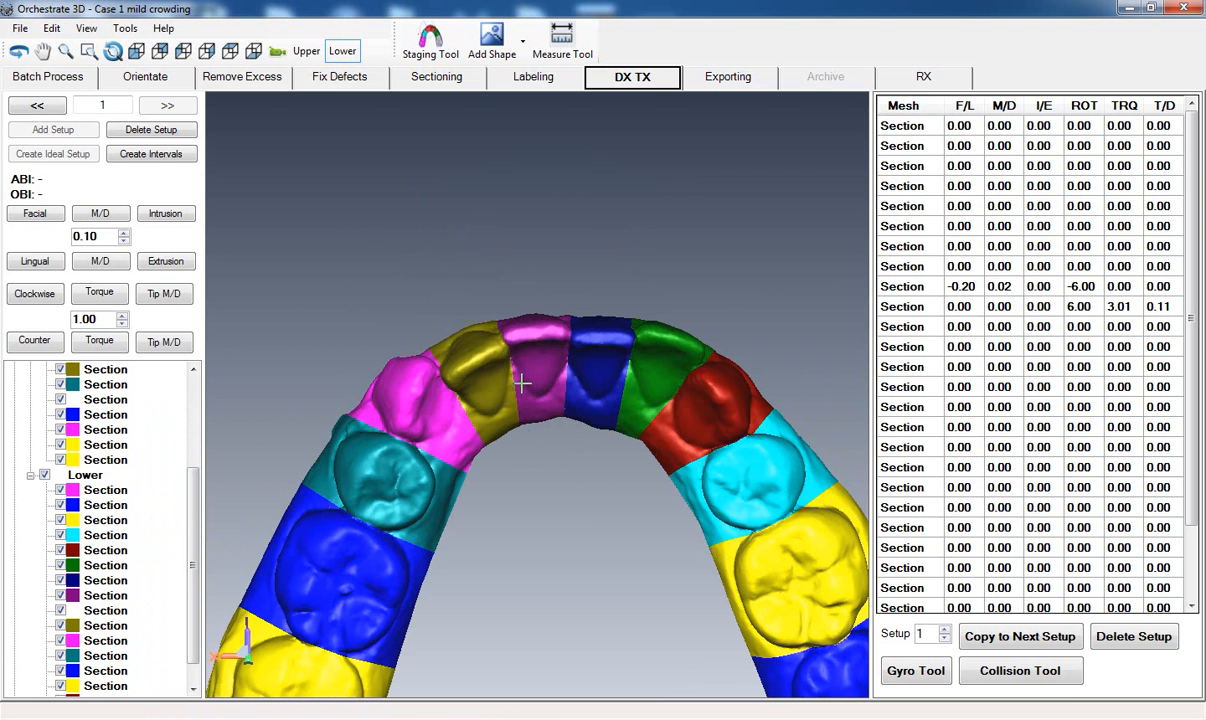
click(522, 345)
middle_drag(539, 582, 537, 573)
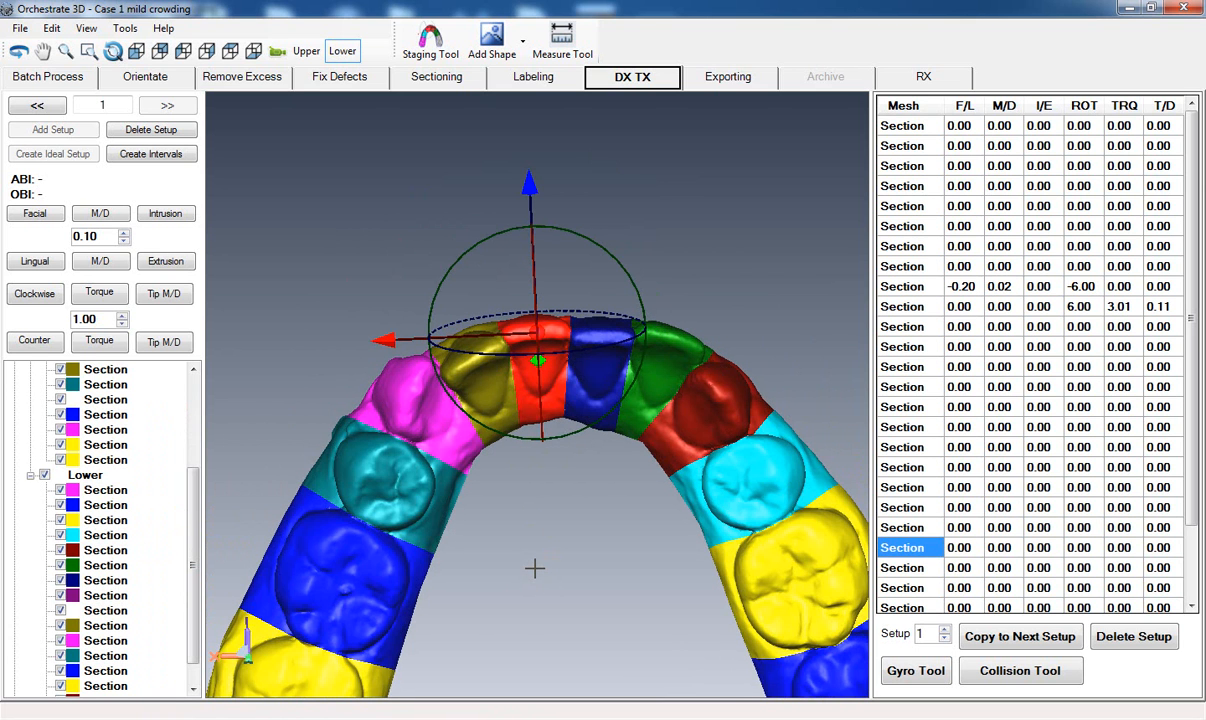
click(484, 384)
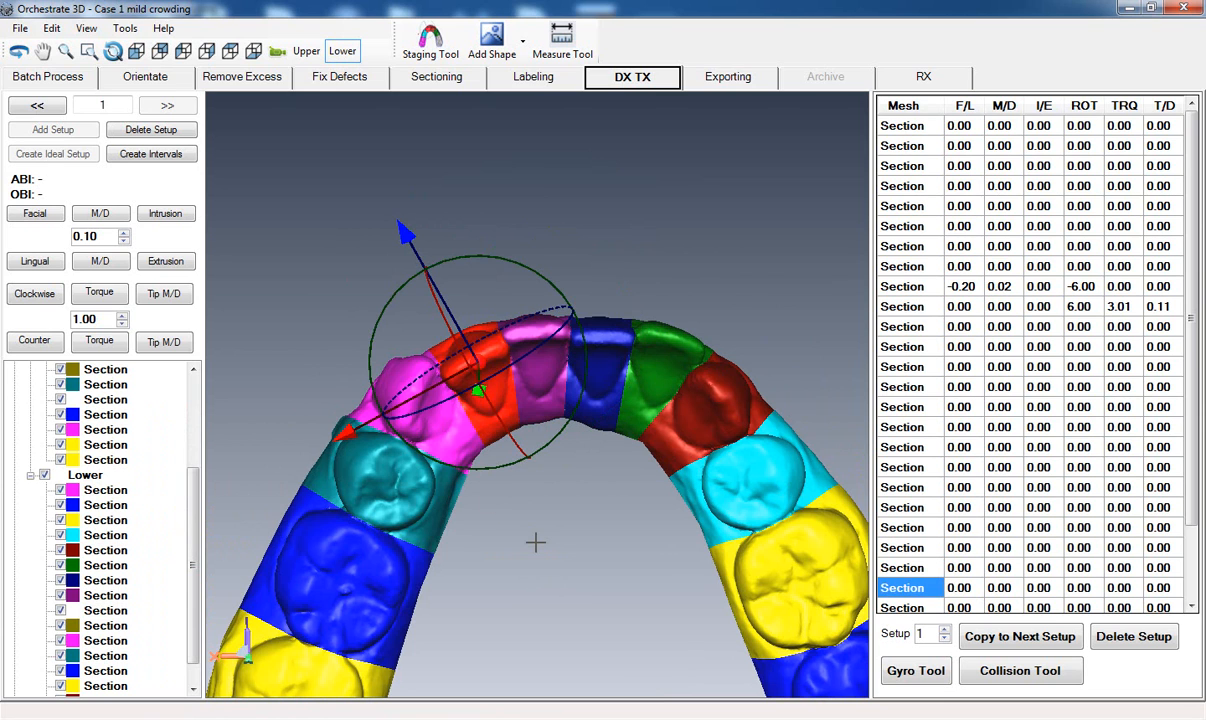
middle_drag(536, 541, 525, 525)
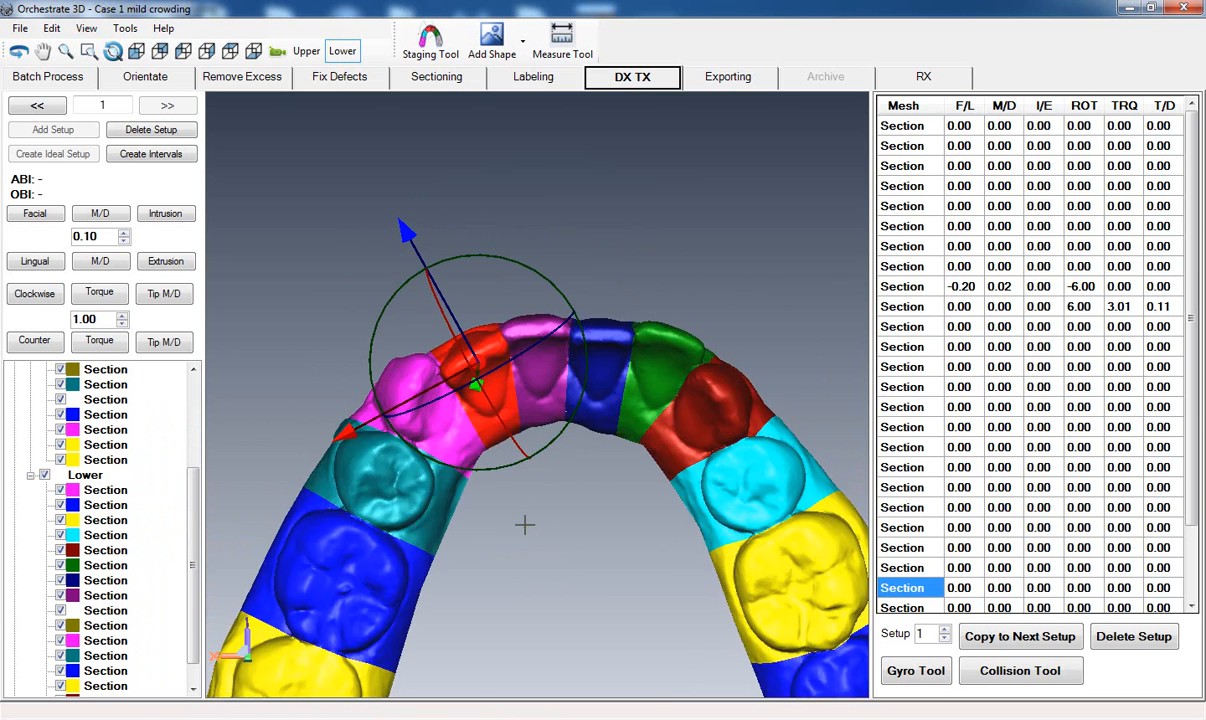
scroll(525, 525, up, 1)
scroll(525, 525, up, 3)
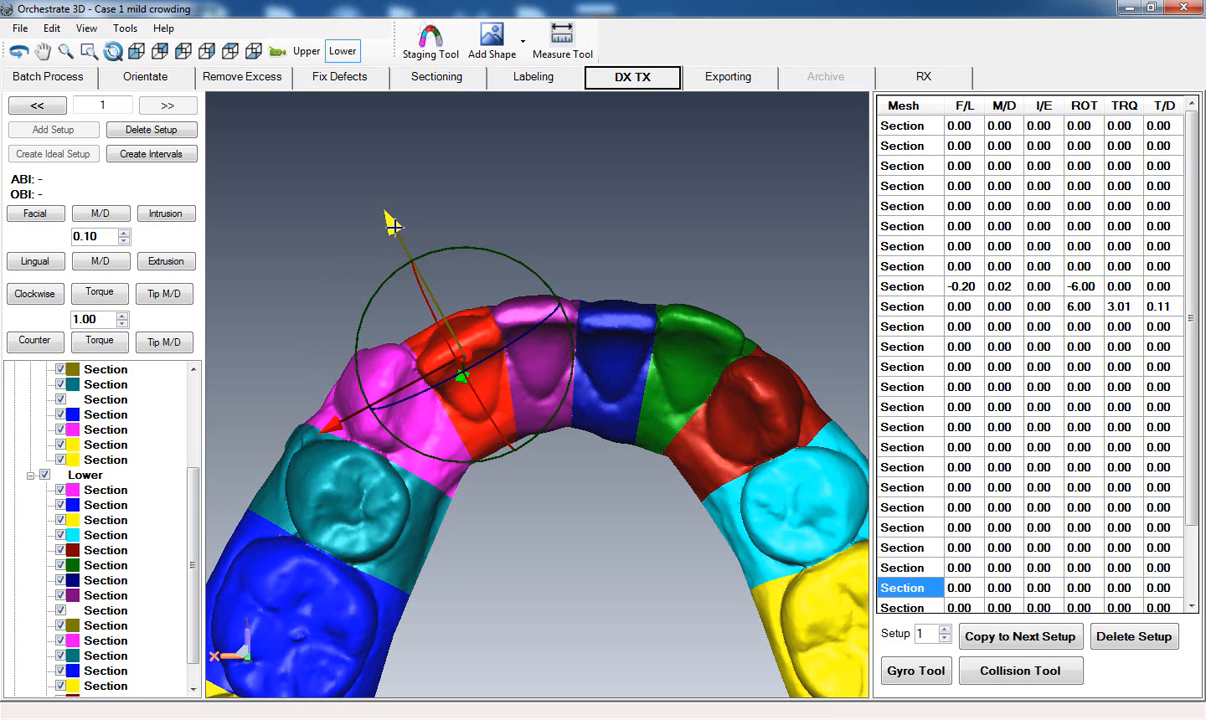
mouse_move(393, 224)
mouse_down()
mouse_move(369, 170)
mouse_move(418, 266)
mouse_move(425, 245)
mouse_move(385, 191)
mouse_move(396, 213)
mouse_up()
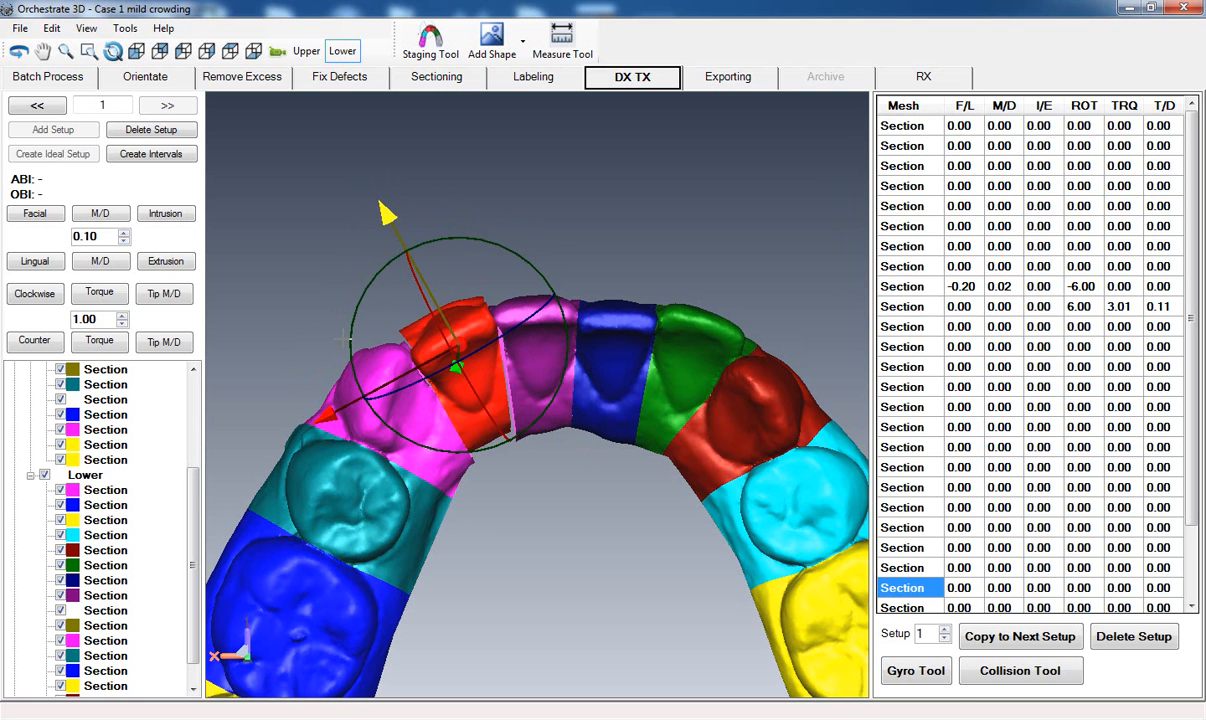
mouse_move(320, 413)
mouse_down()
mouse_move(342, 410)
mouse_move(318, 420)
mouse_up()
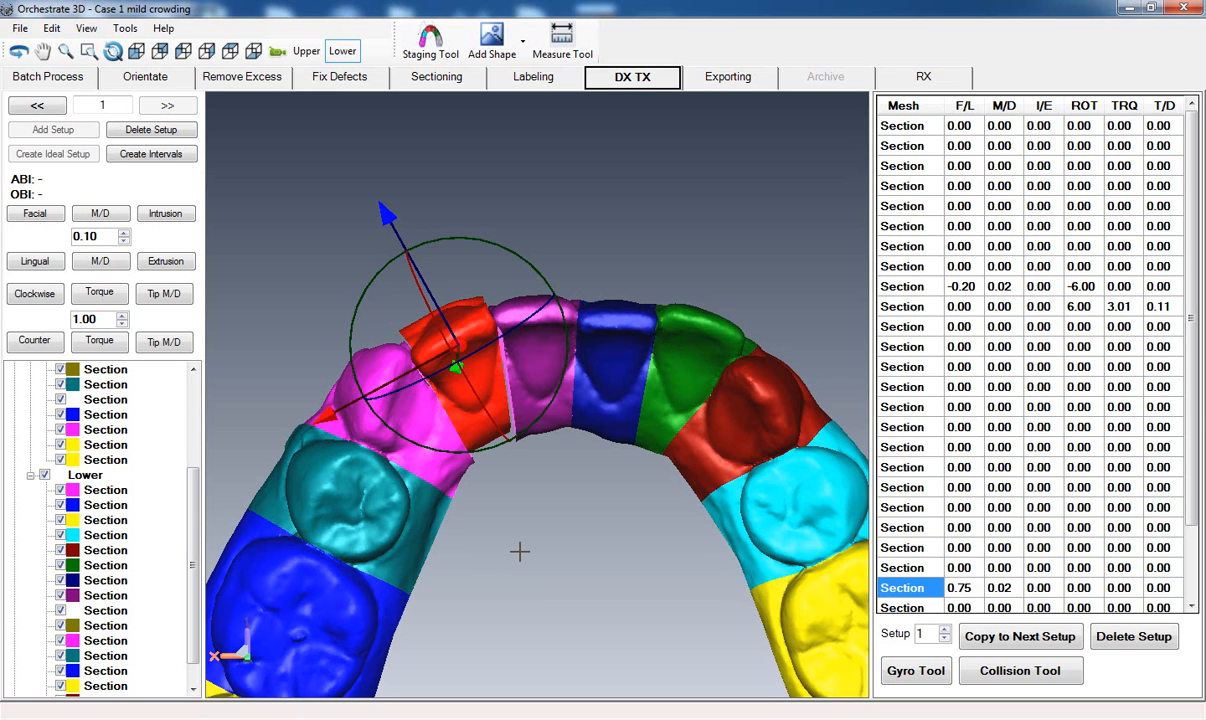
Rotate the olive lower lateral incisor clockwise to -6.45 degrees and apply 3 degrees of torque.
click(22, 293)
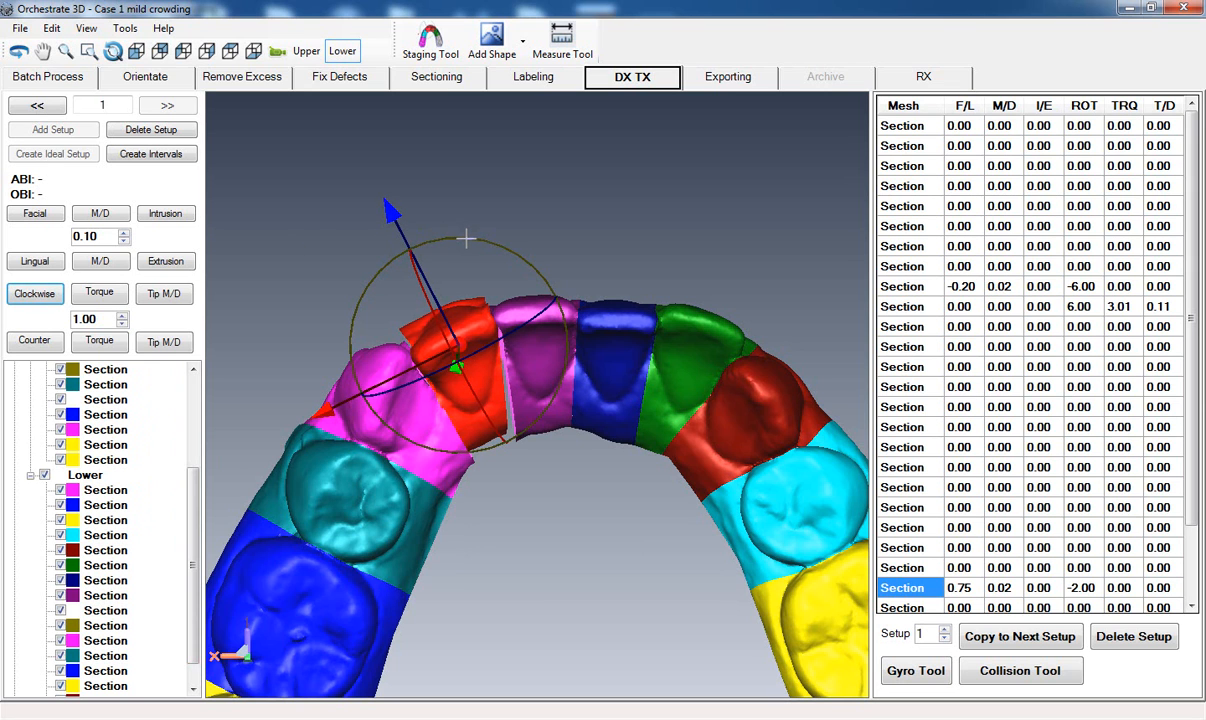
mouse_move(468, 239)
mouse_down()
mouse_move(490, 242)
mouse_move(471, 242)
mouse_up()
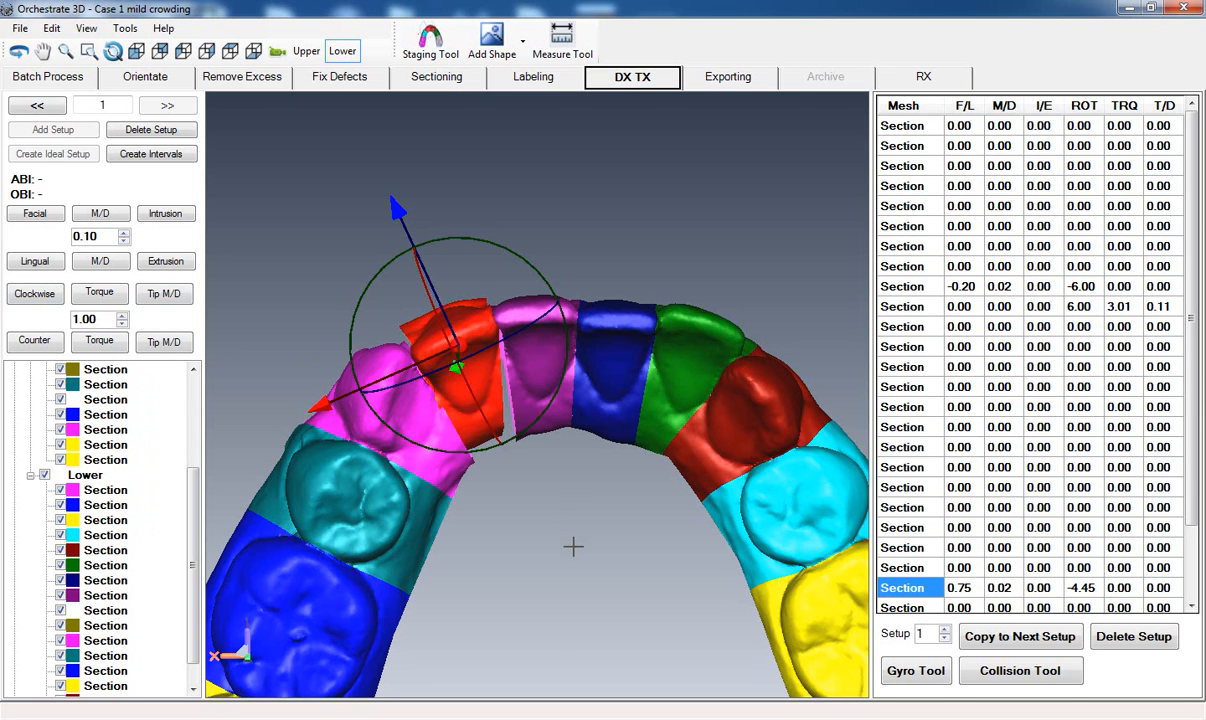
click(34, 293)
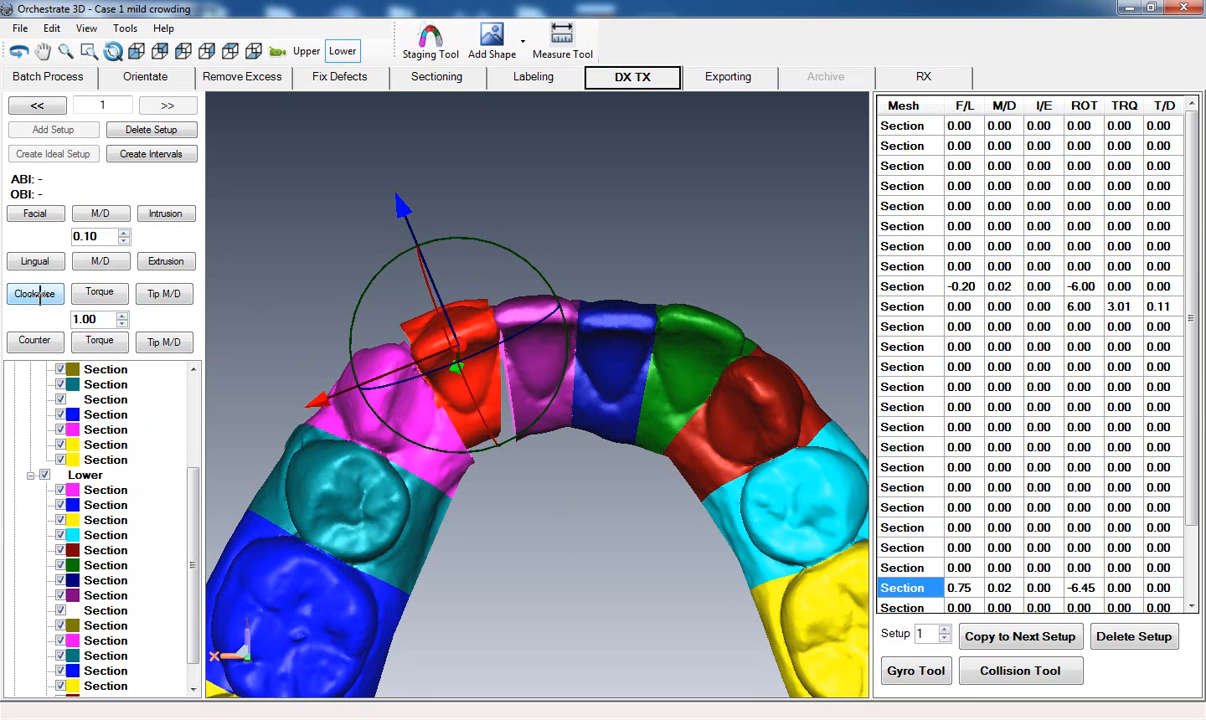
click(95, 296)
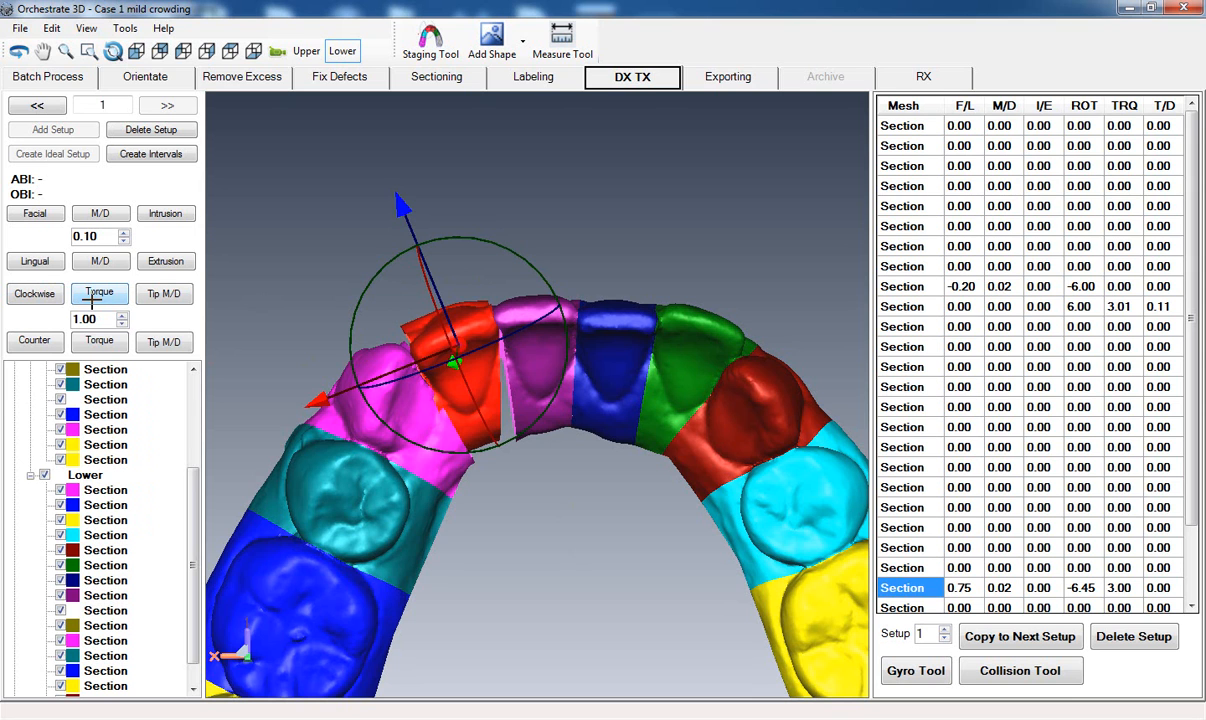
Shift the olive lower lateral incisor mesiodistally to 0.28 mm, with a facial offset of 0.78 mm.
middle_drag(457, 545, 463, 555)
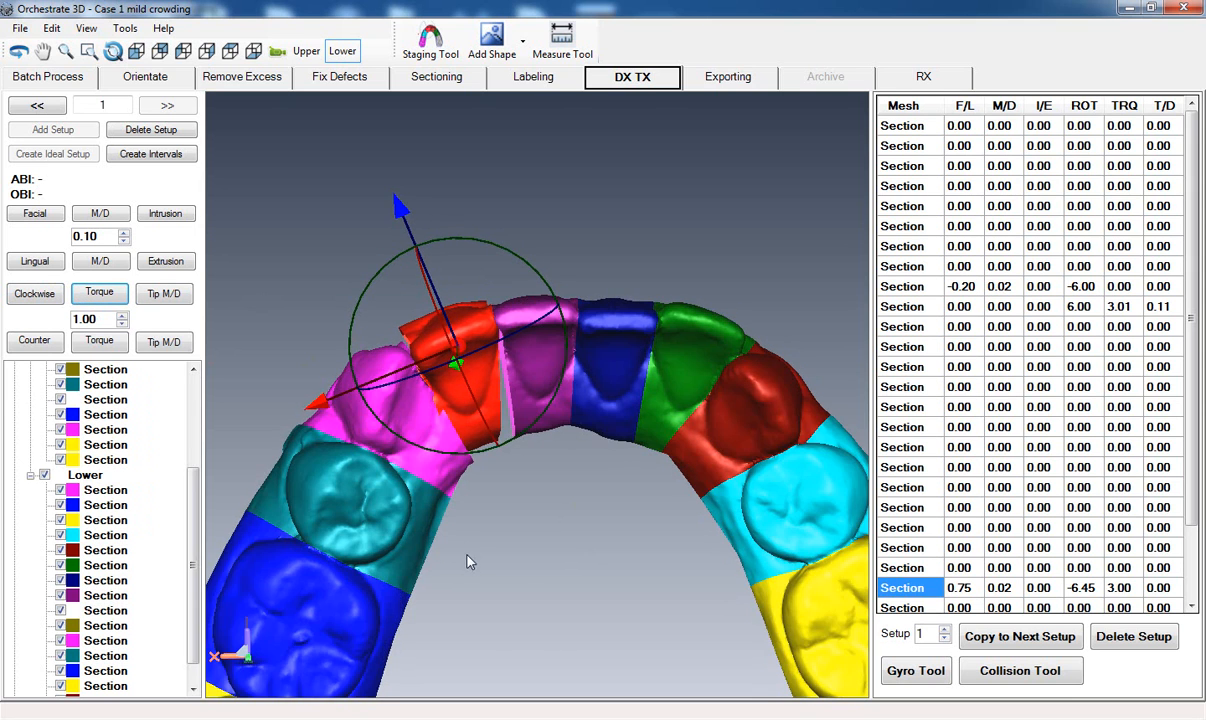
scroll(469, 554, up, 4)
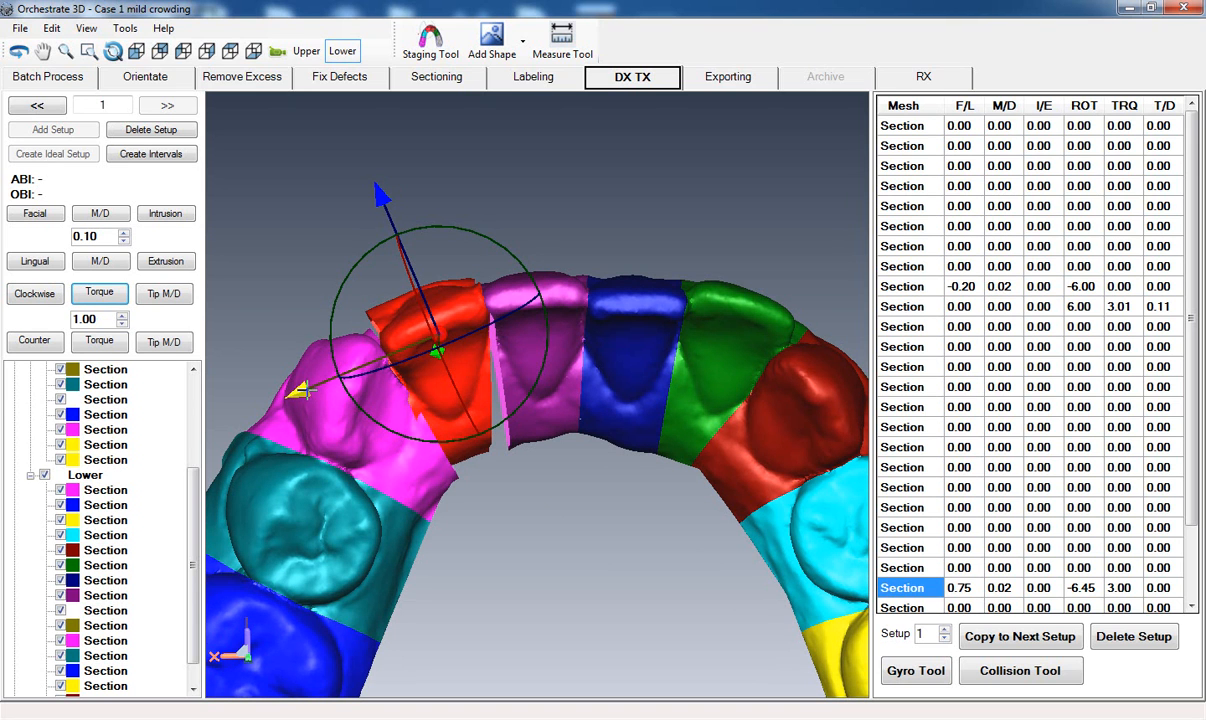
drag(300, 391, 298, 393)
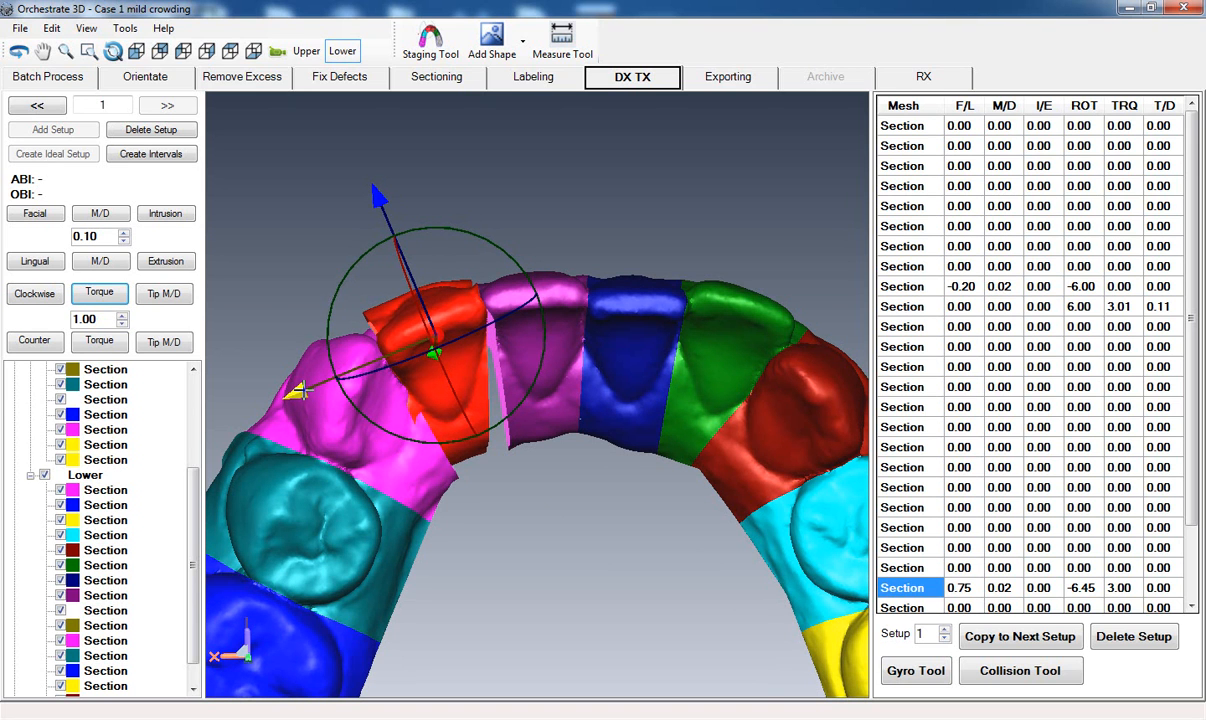
middle_drag(503, 541, 503, 558)
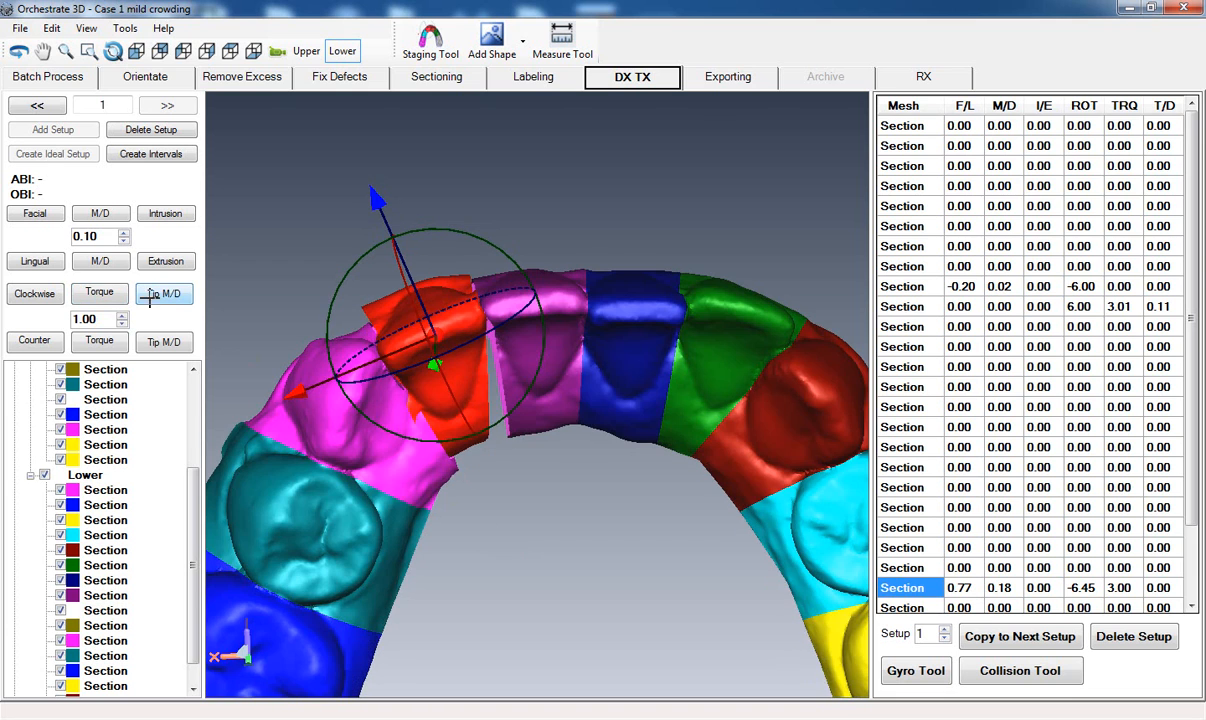
click(101, 210)
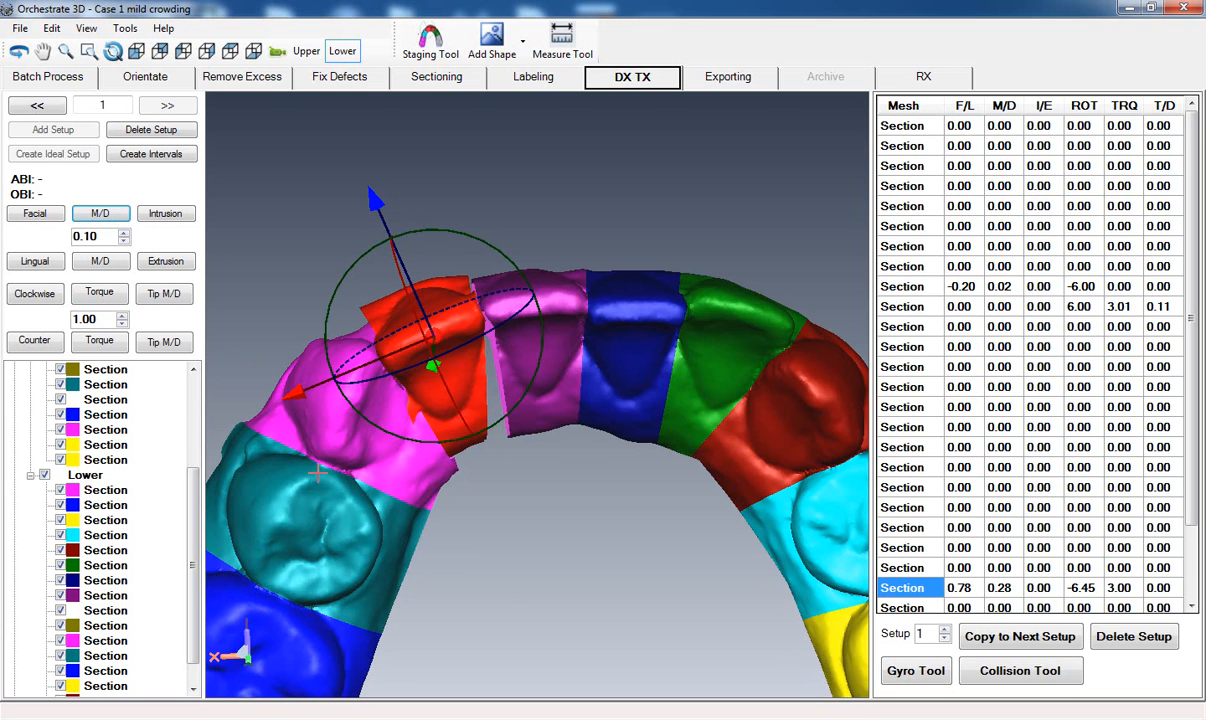
middle_drag(454, 572, 455, 563)
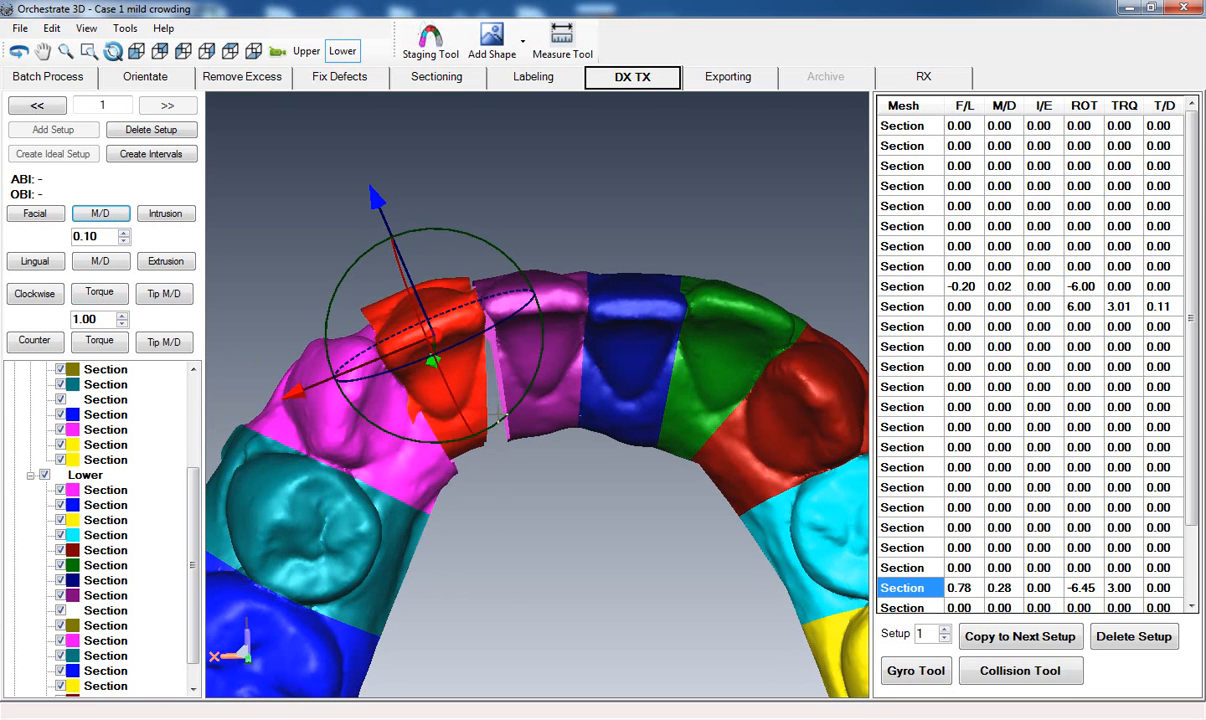
key(Right)
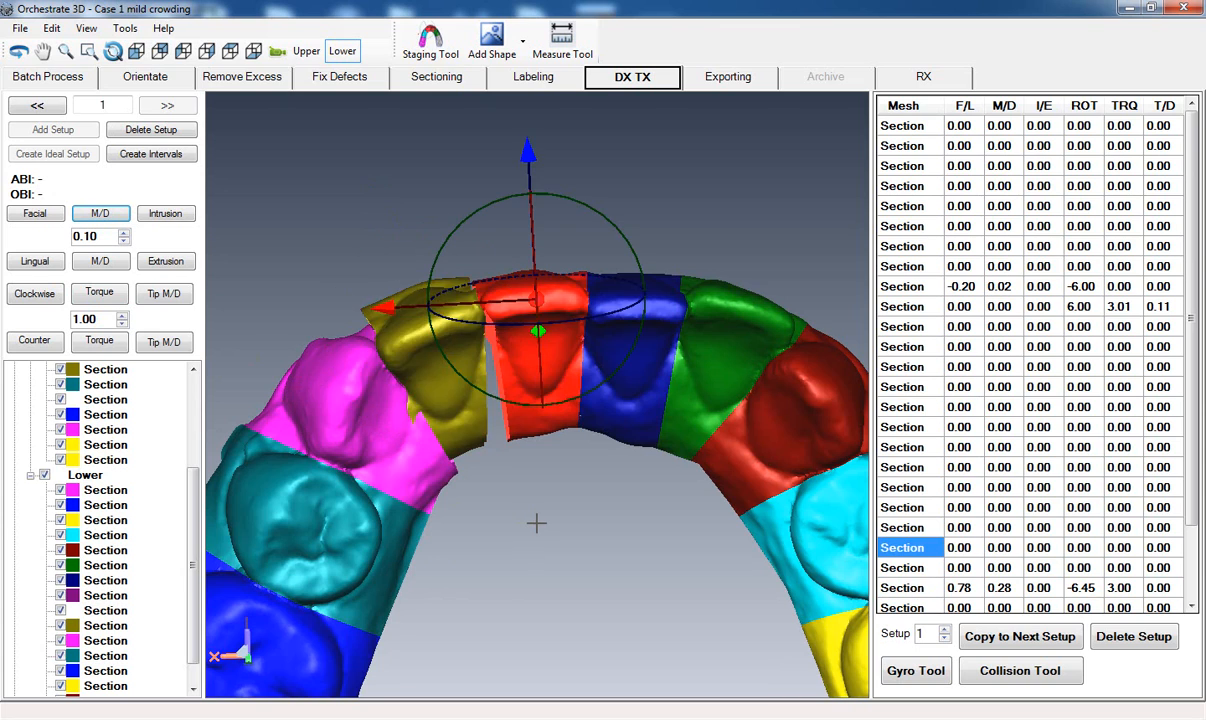
middle_drag(536, 522, 526, 436)
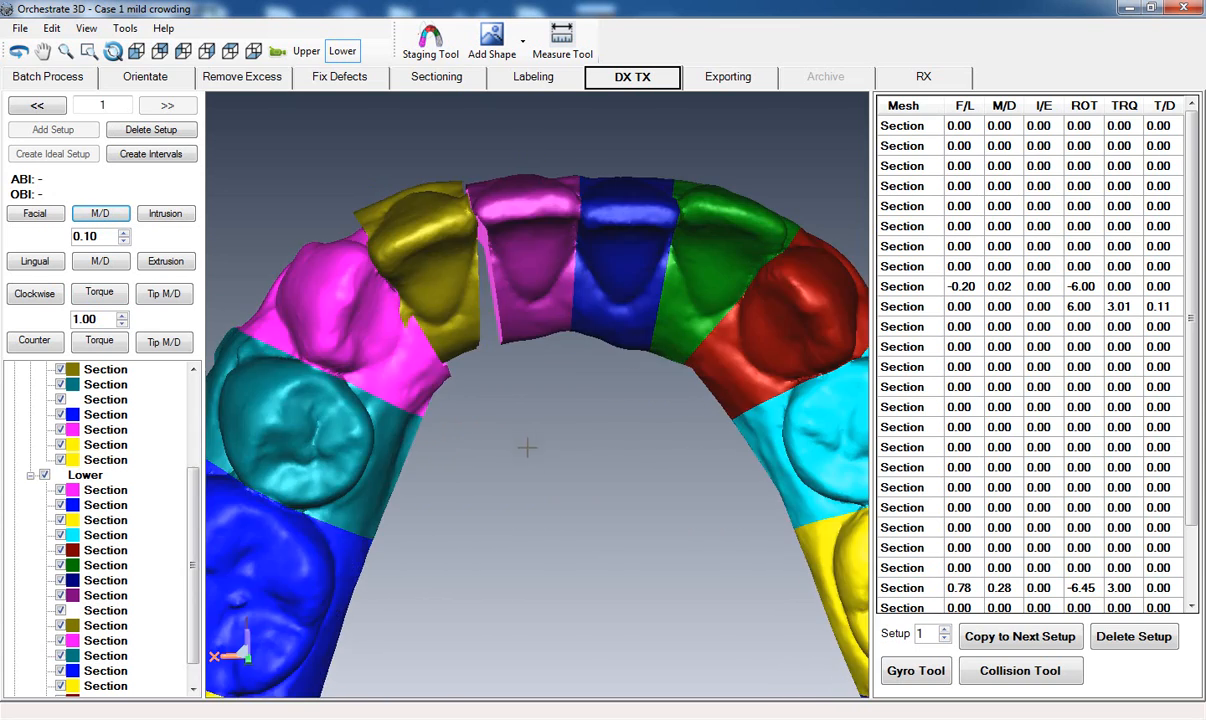
Move the five lower teeth from the magenta canine back to the dark red last molar together by 0.60 mm mesiodistally.
middle_drag(478, 500, 526, 372)
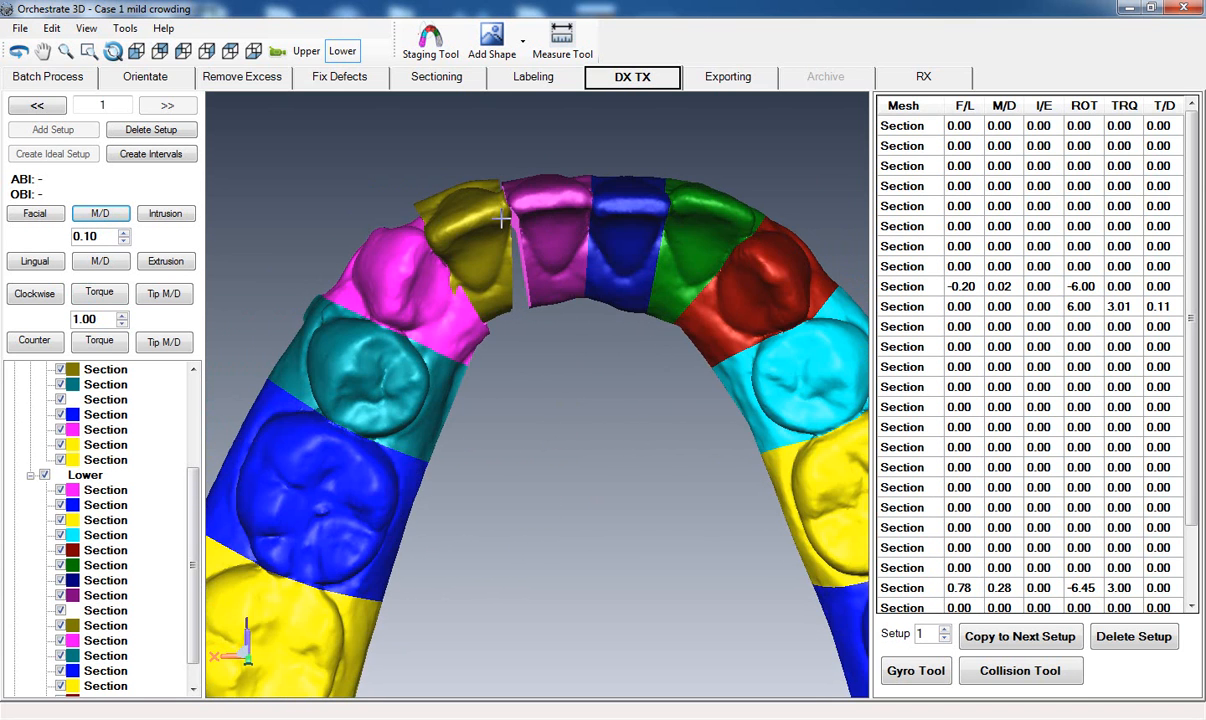
middle_drag(557, 554, 584, 498)
scroll(586, 495, down, 1)
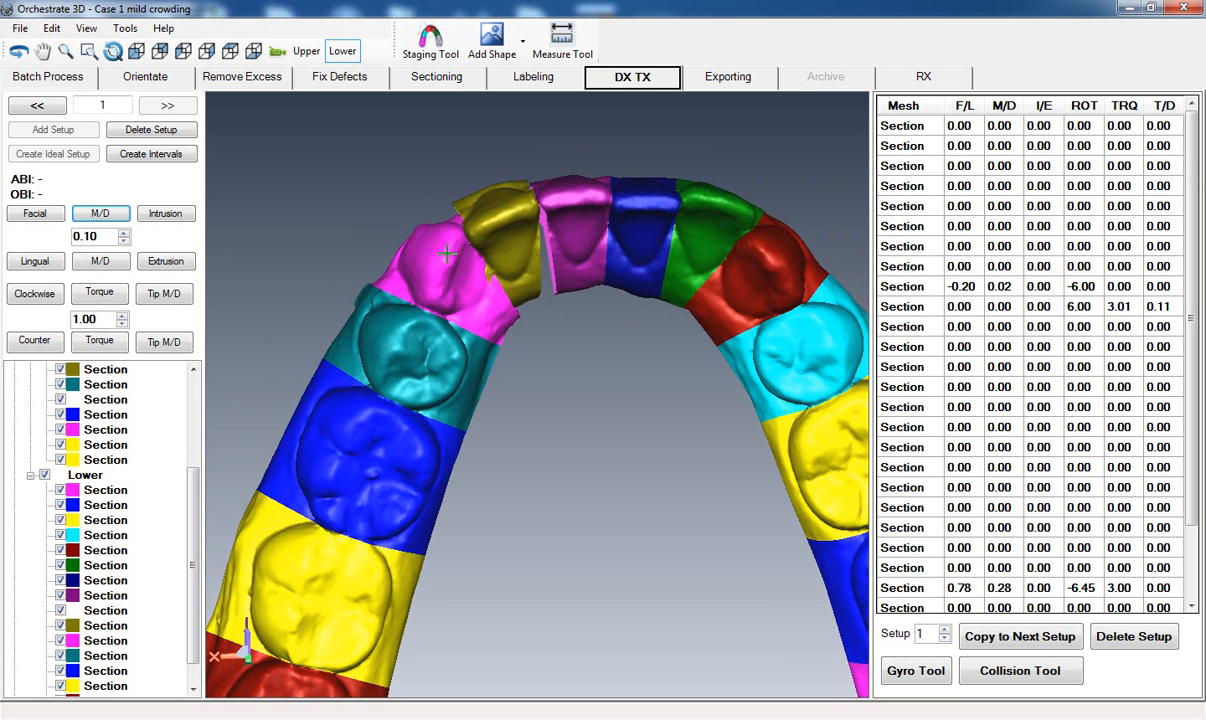
middle_drag(546, 479, 541, 440)
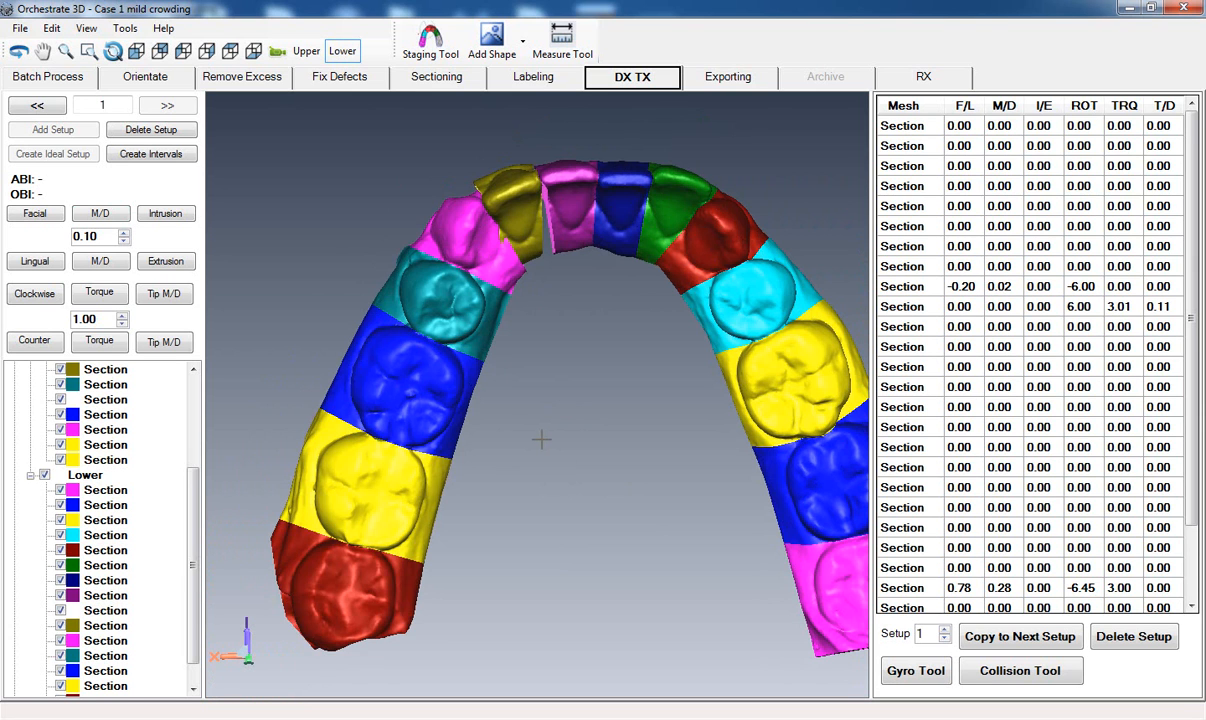
click(464, 233)
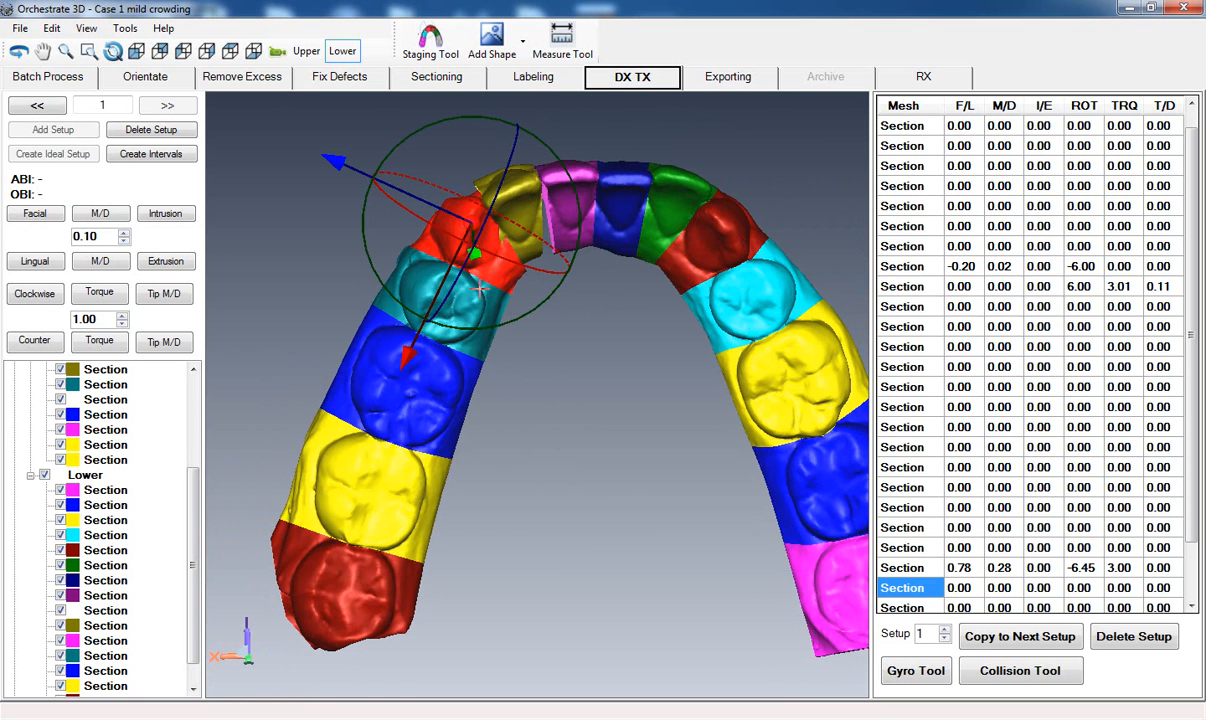
ctrl+click(446, 292)
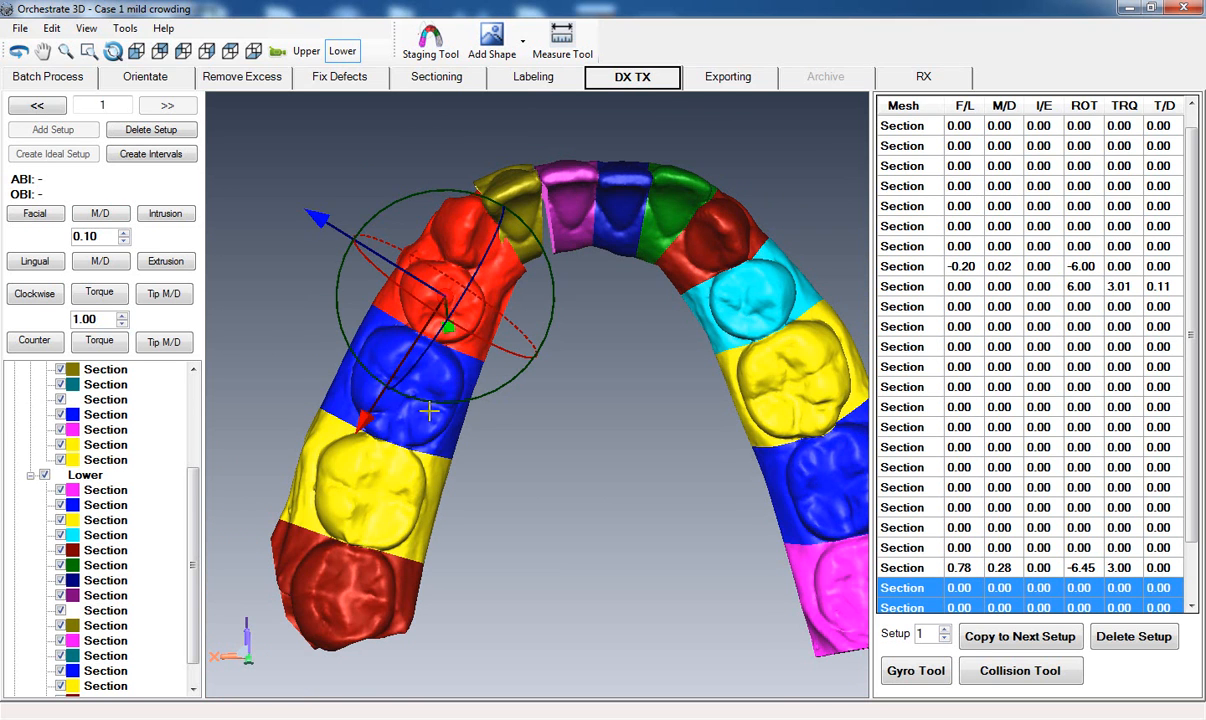
ctrl+click(446, 392)
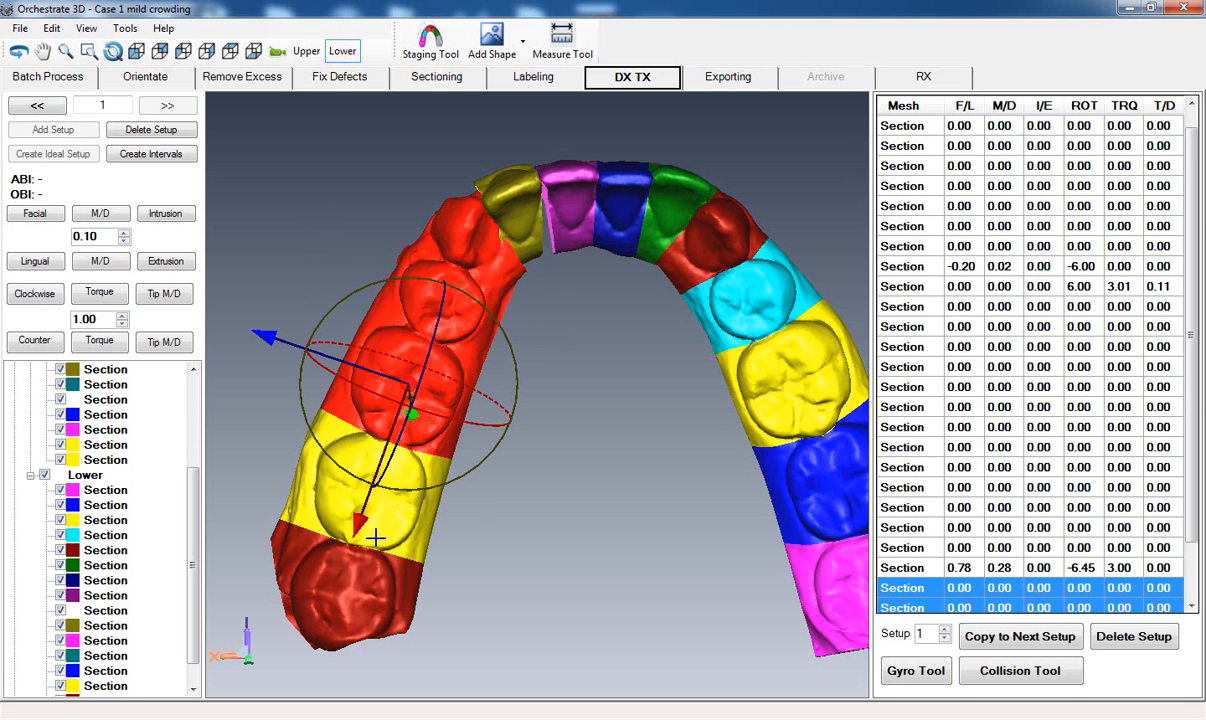
ctrl+click(369, 621)
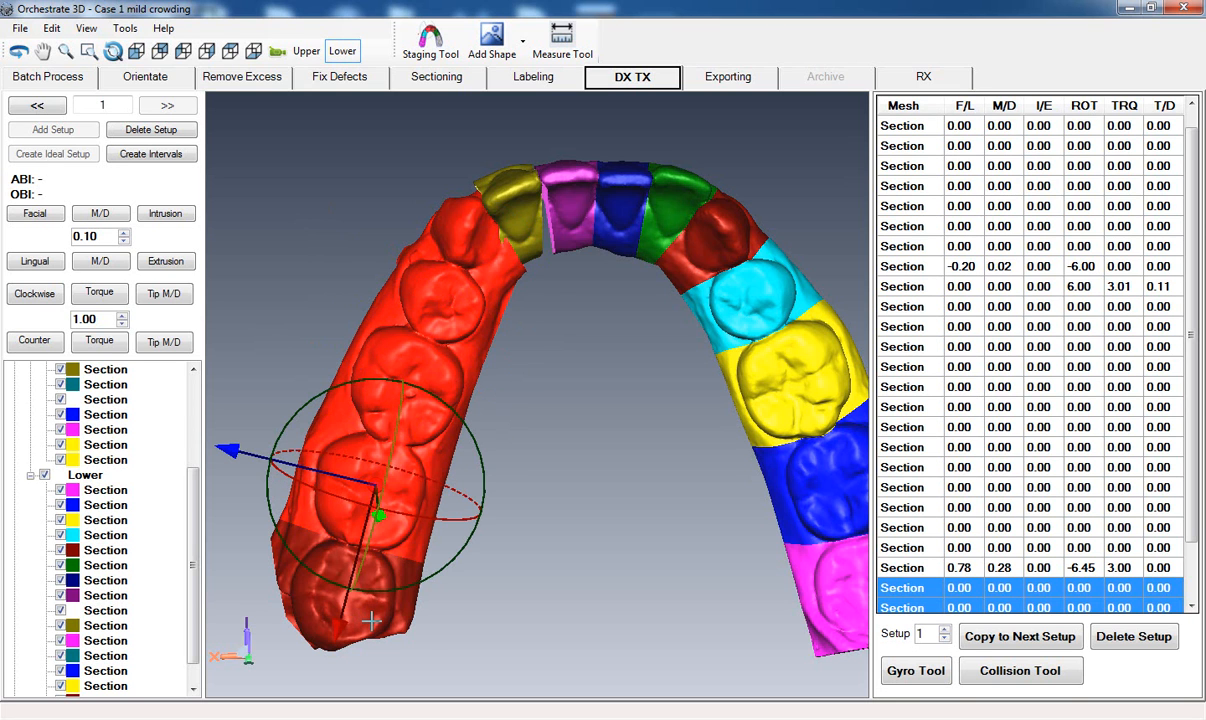
ctrl+click(370, 621)
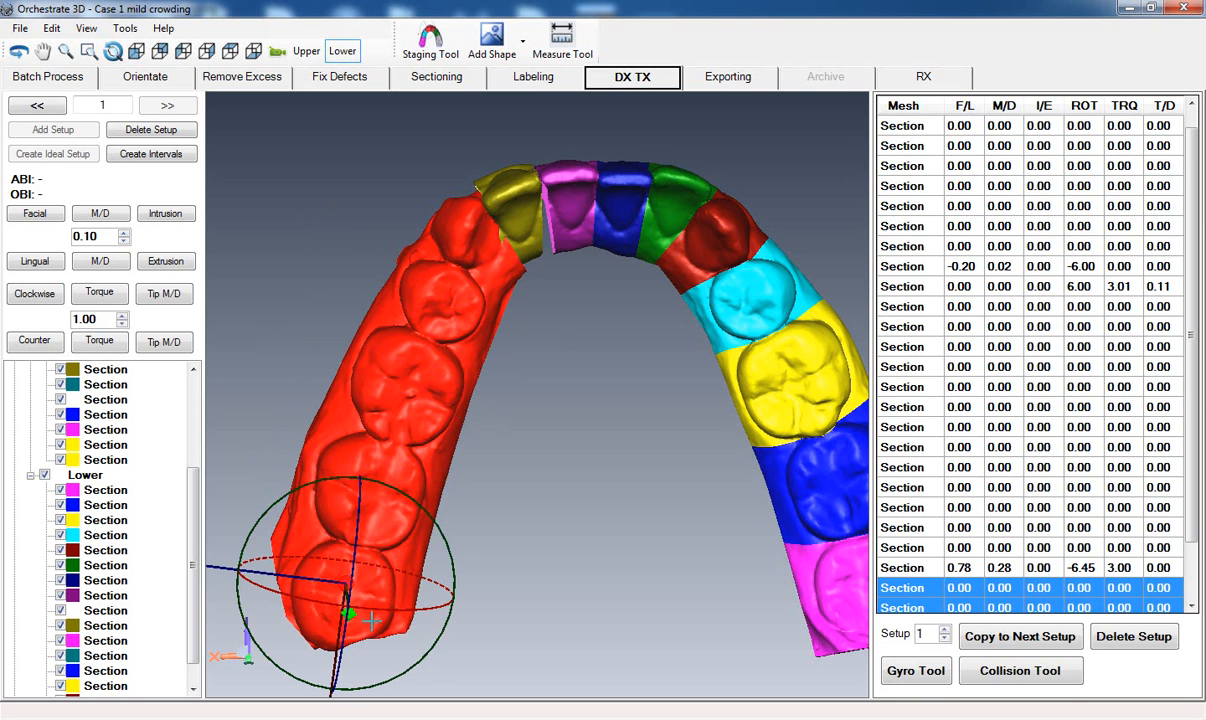
click(99, 213)
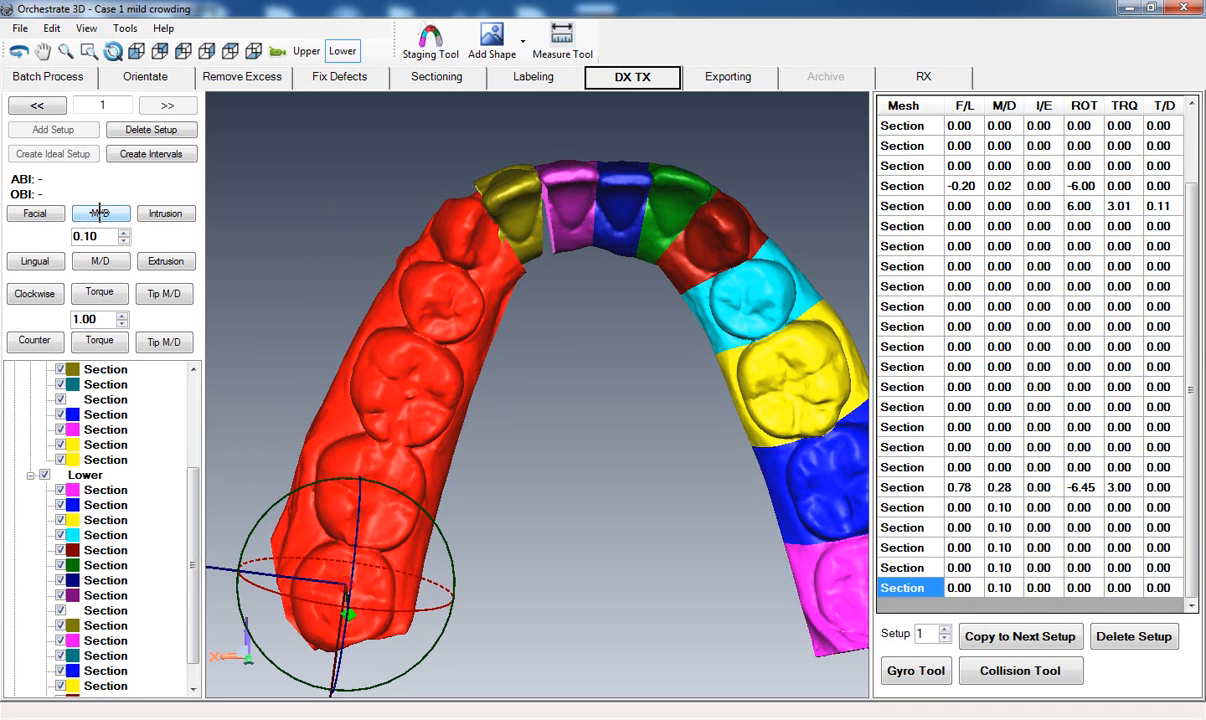
click(99, 213)
click(99, 213)
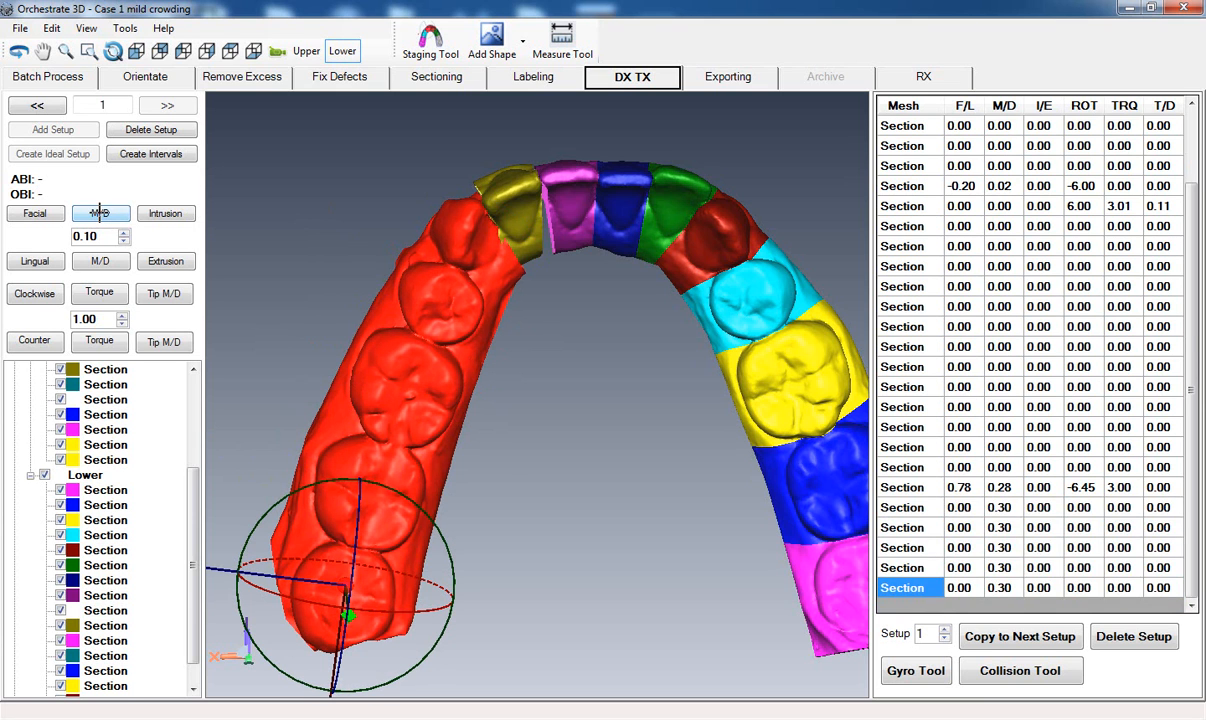
click(99, 213)
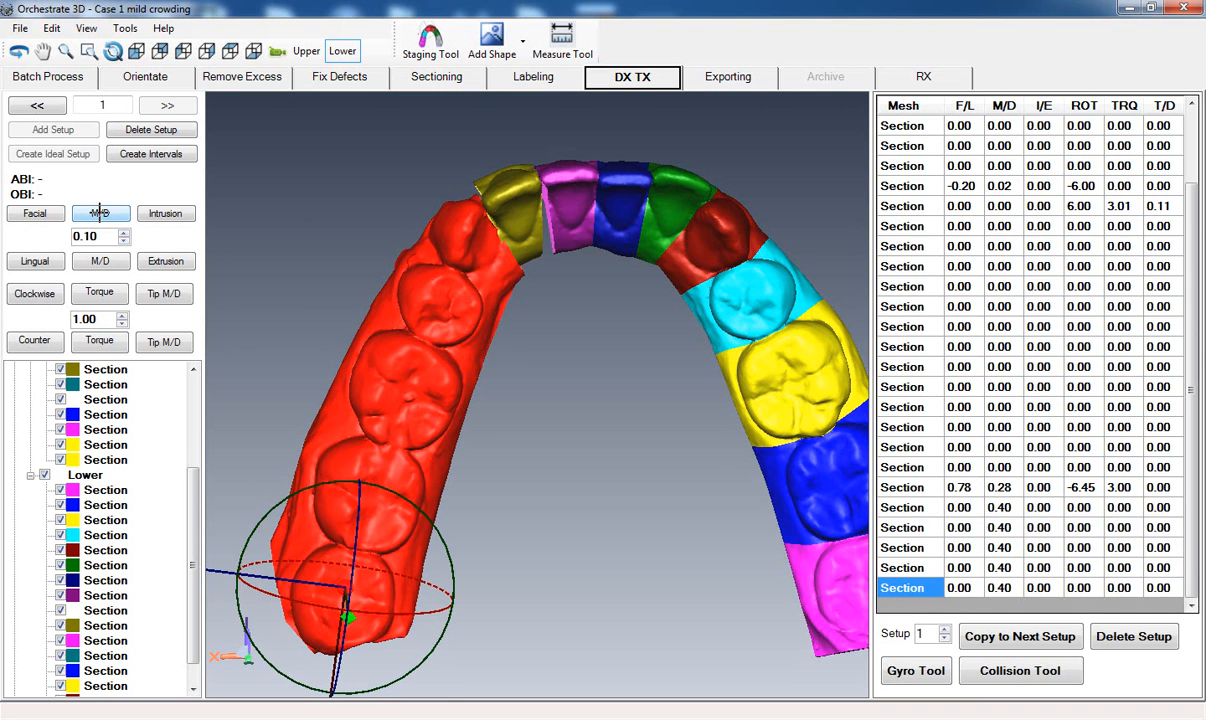
click(99, 213)
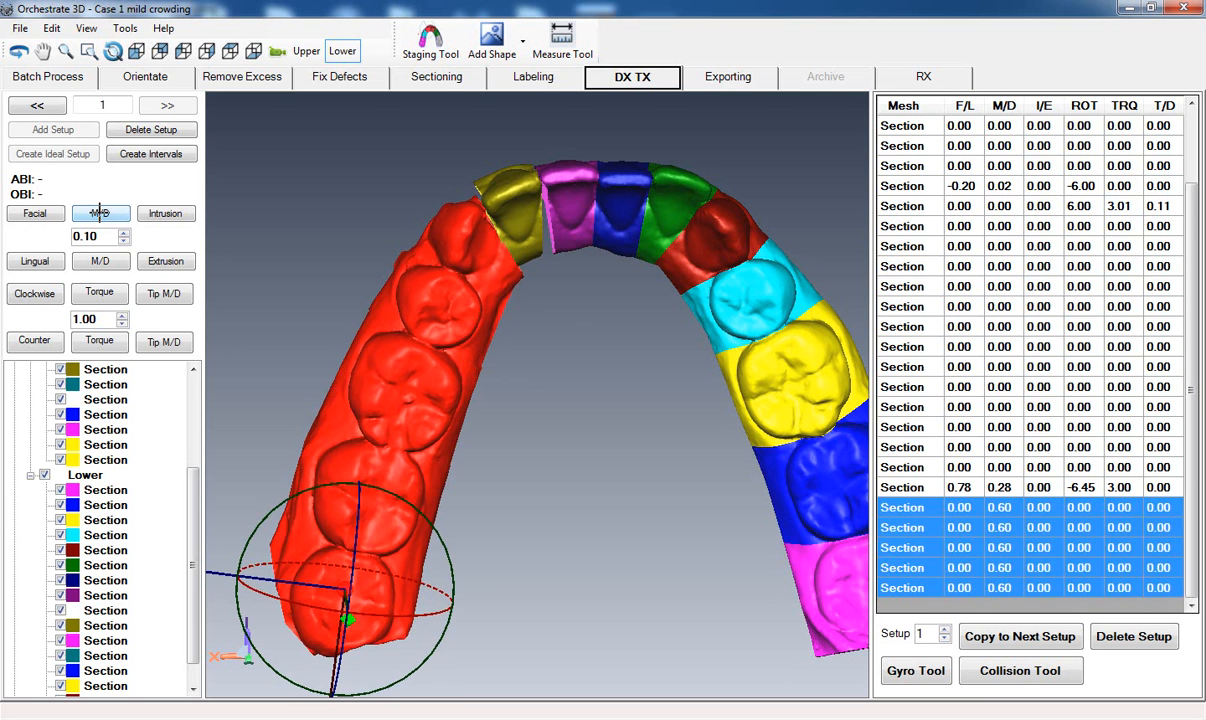
click(554, 390)
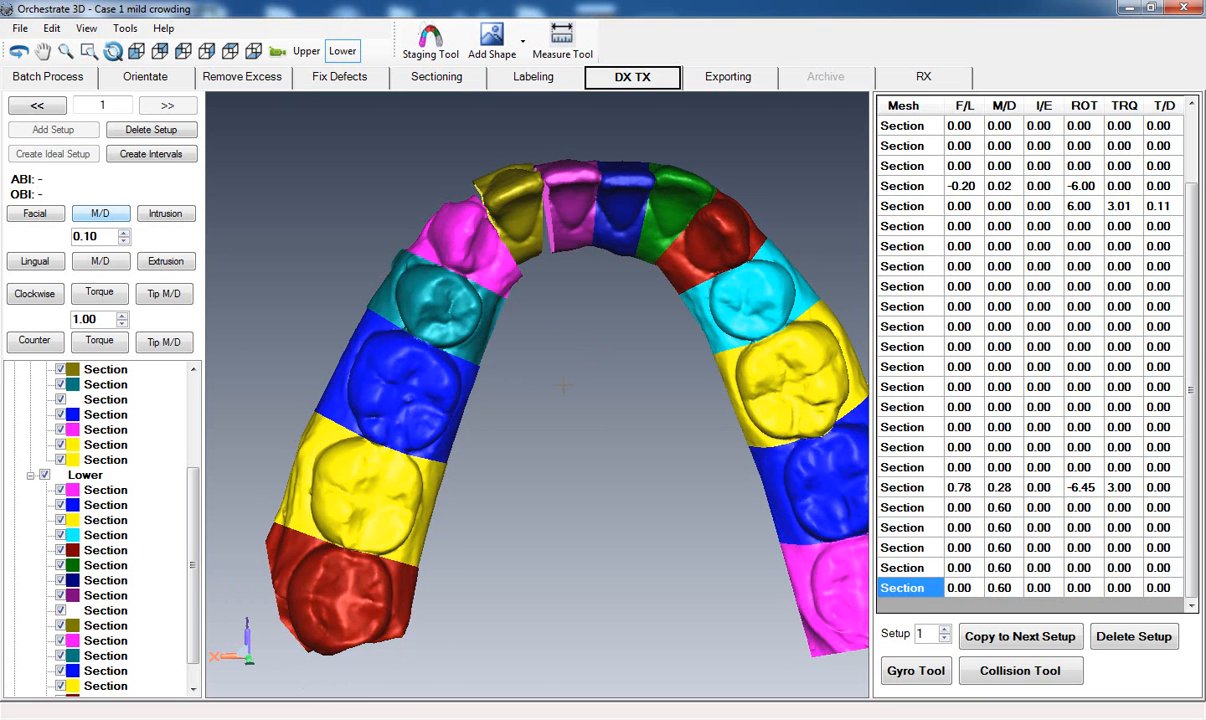
Rotate the magenta lower canine clockwise to -4.00 degrees.
scroll(546, 398, down, 1)
scroll(546, 398, up, 4)
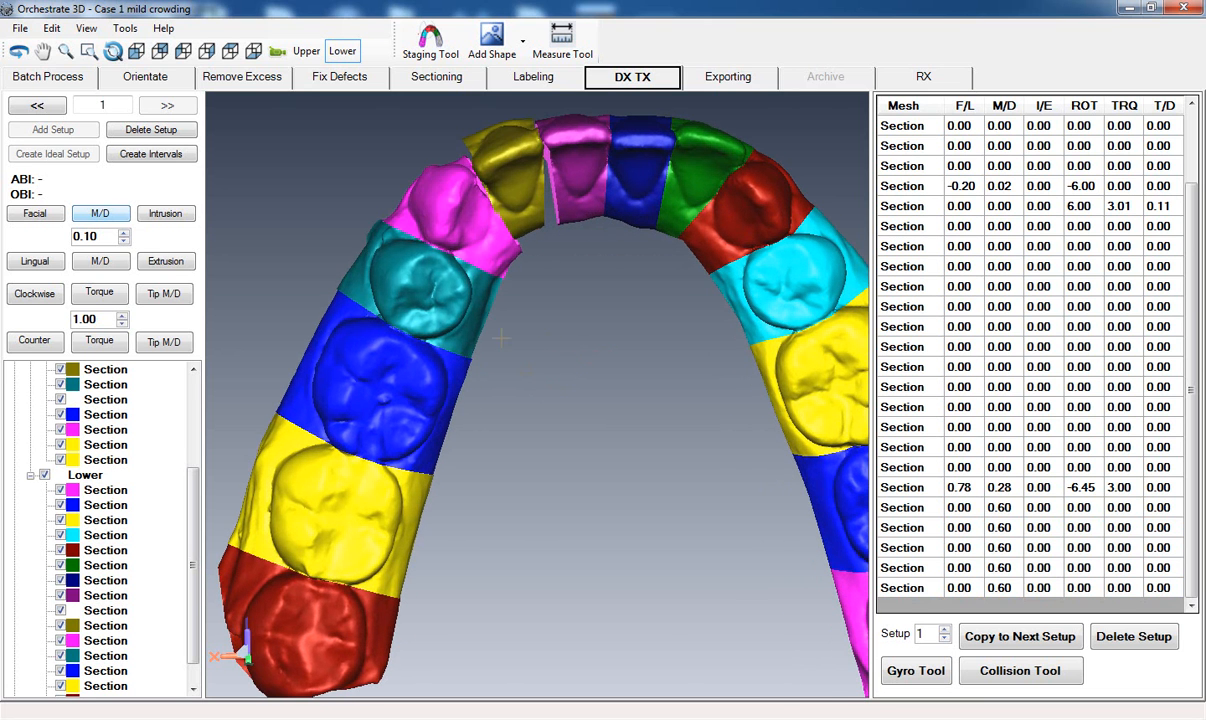
click(456, 207)
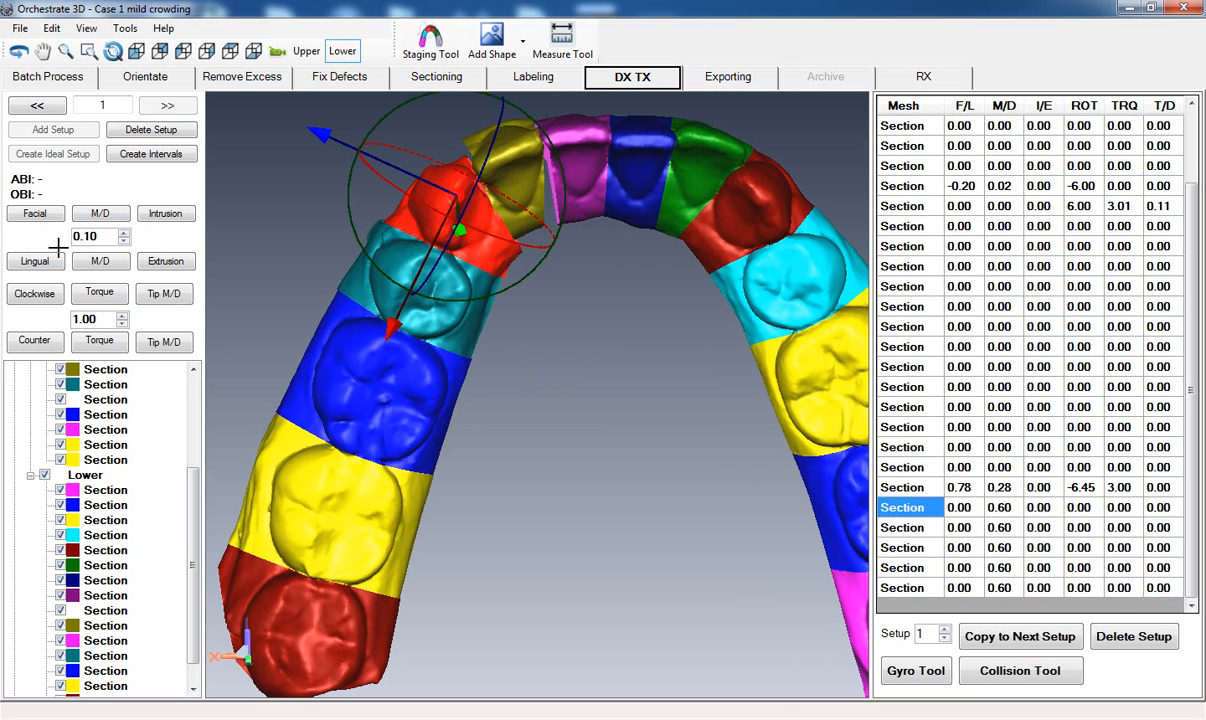
click(17, 292)
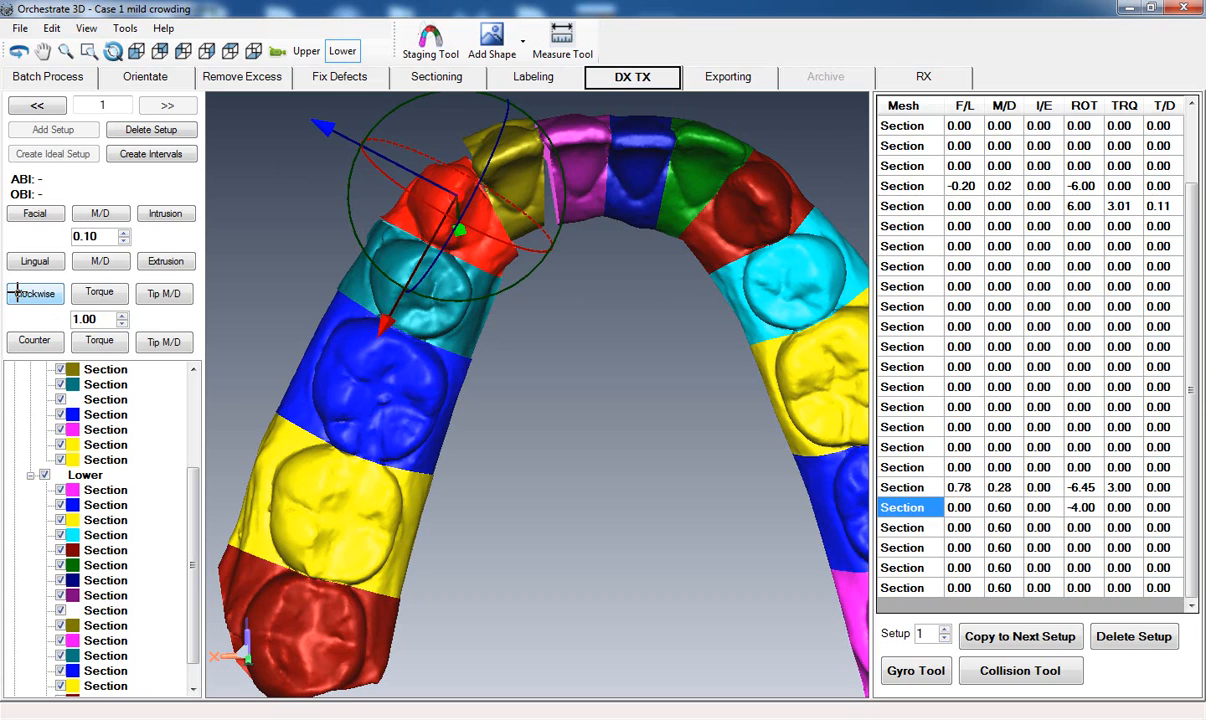
middle_drag(534, 519, 498, 521)
click(458, 519)
Move the blue lower central incisor 0.48 mm facially and -0.10 mm mesiodistally.
middle_drag(548, 391, 525, 500)
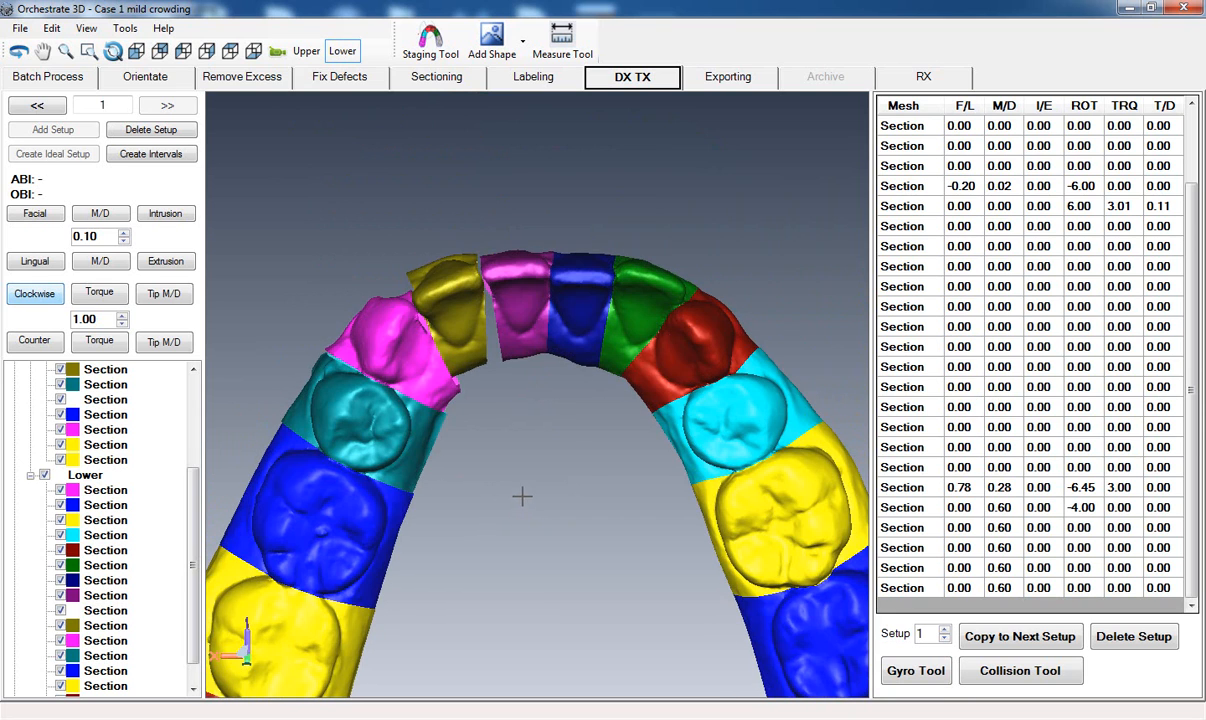
click(589, 288)
middle_drag(537, 452, 561, 513)
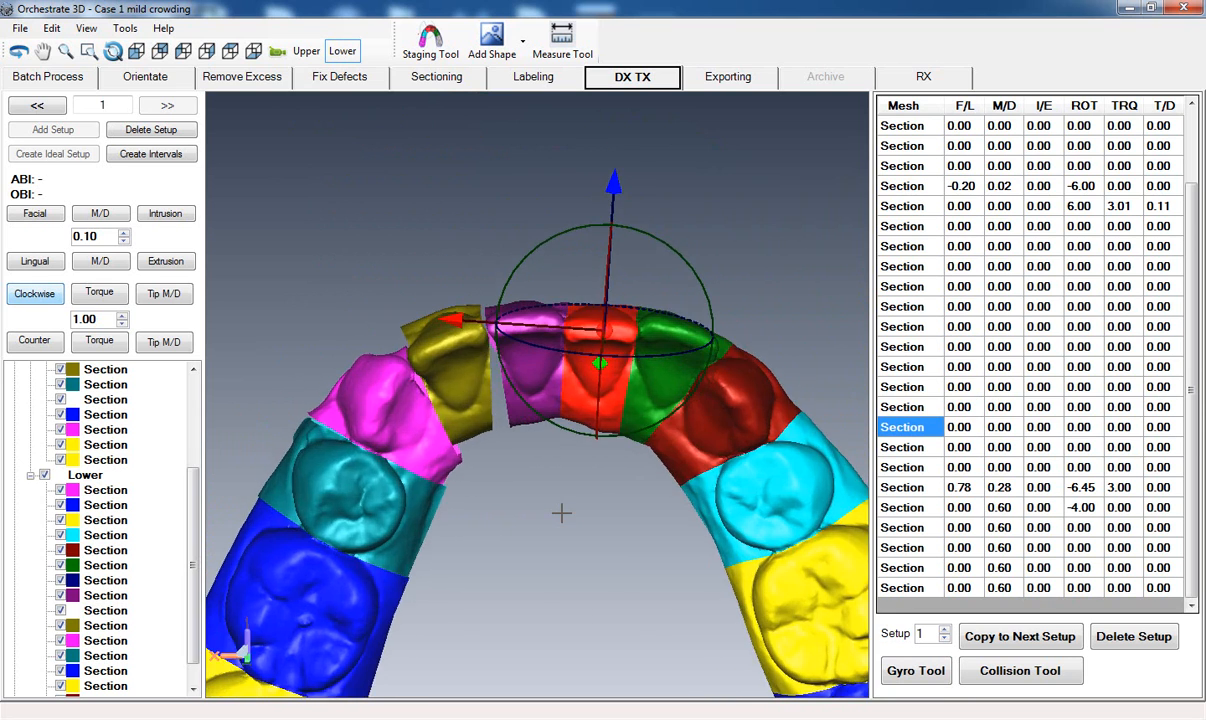
drag(617, 181, 620, 175)
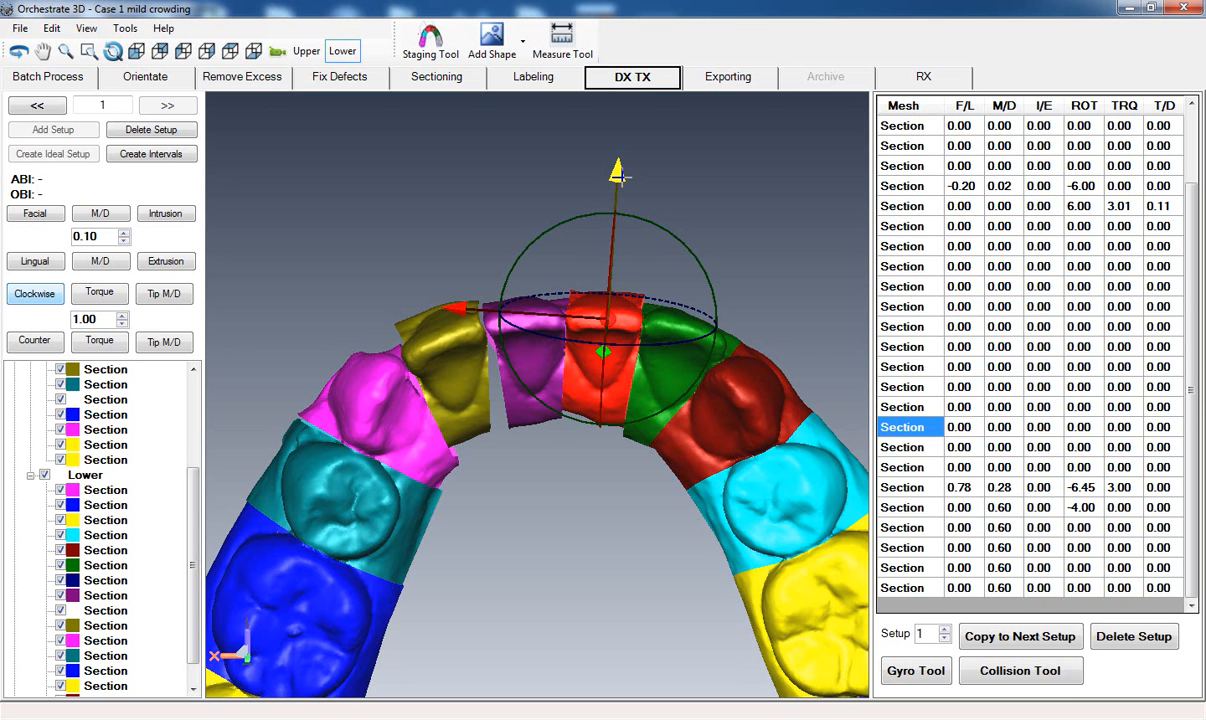
drag(620, 177, 620, 179)
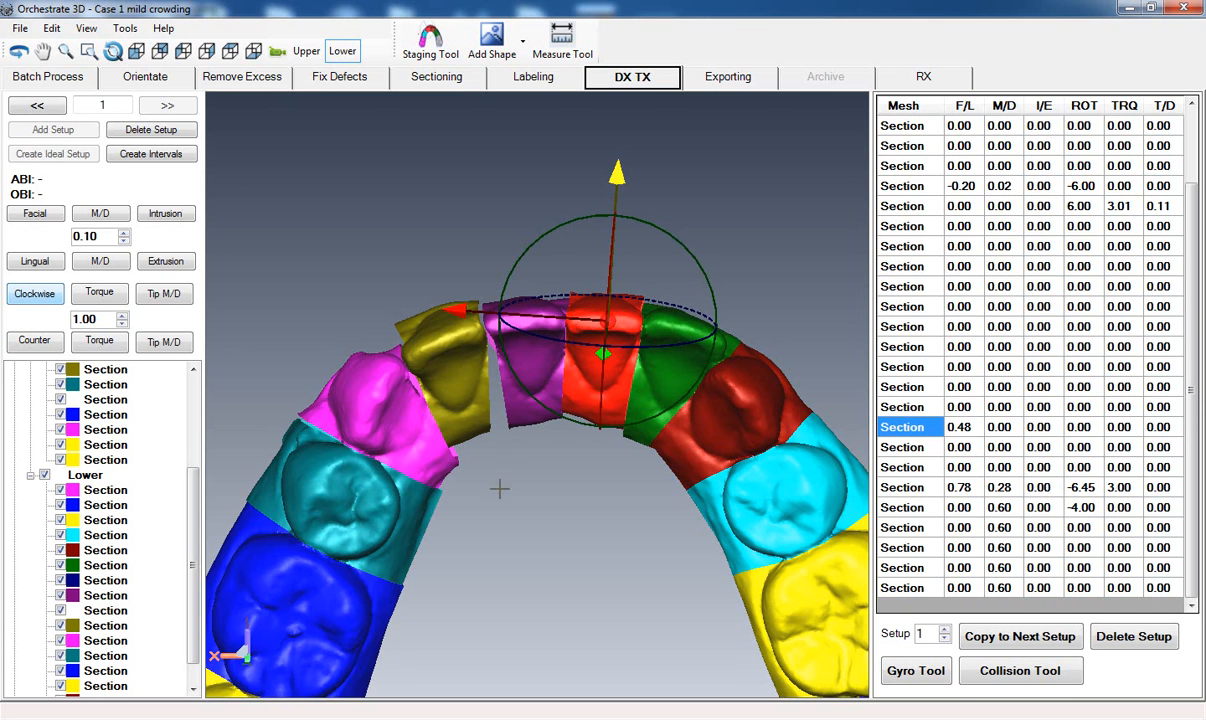
middle_drag(501, 474, 501, 479)
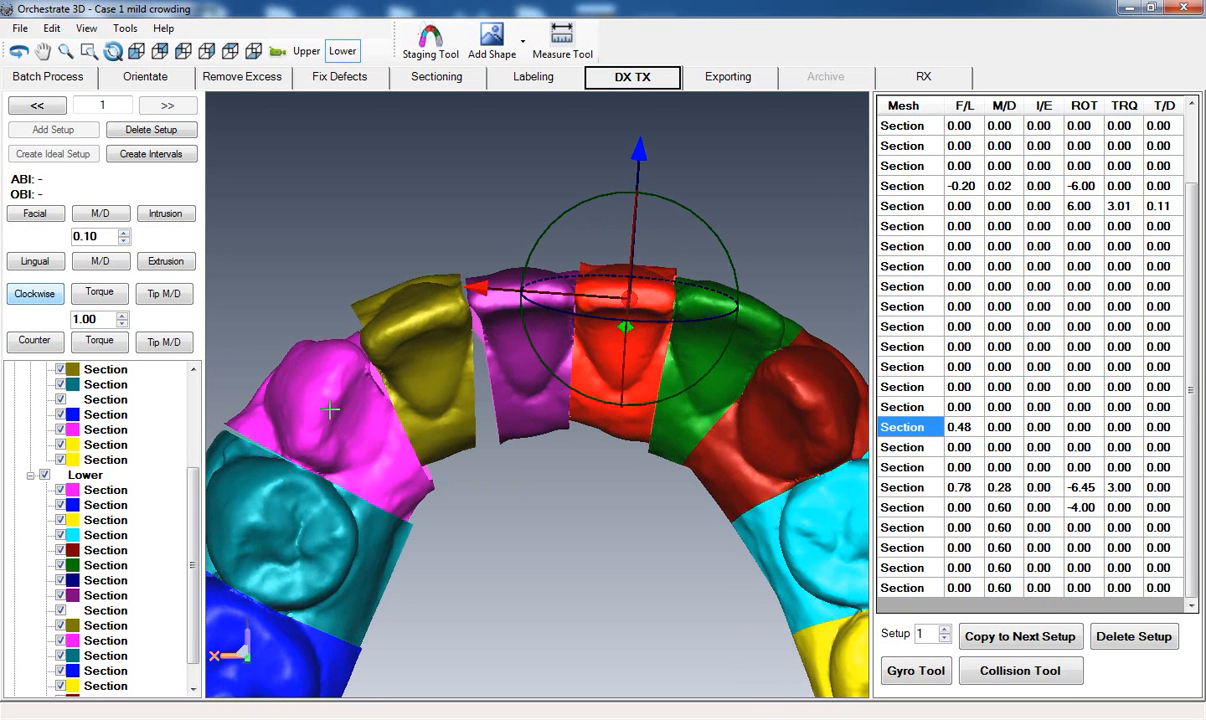
click(81, 261)
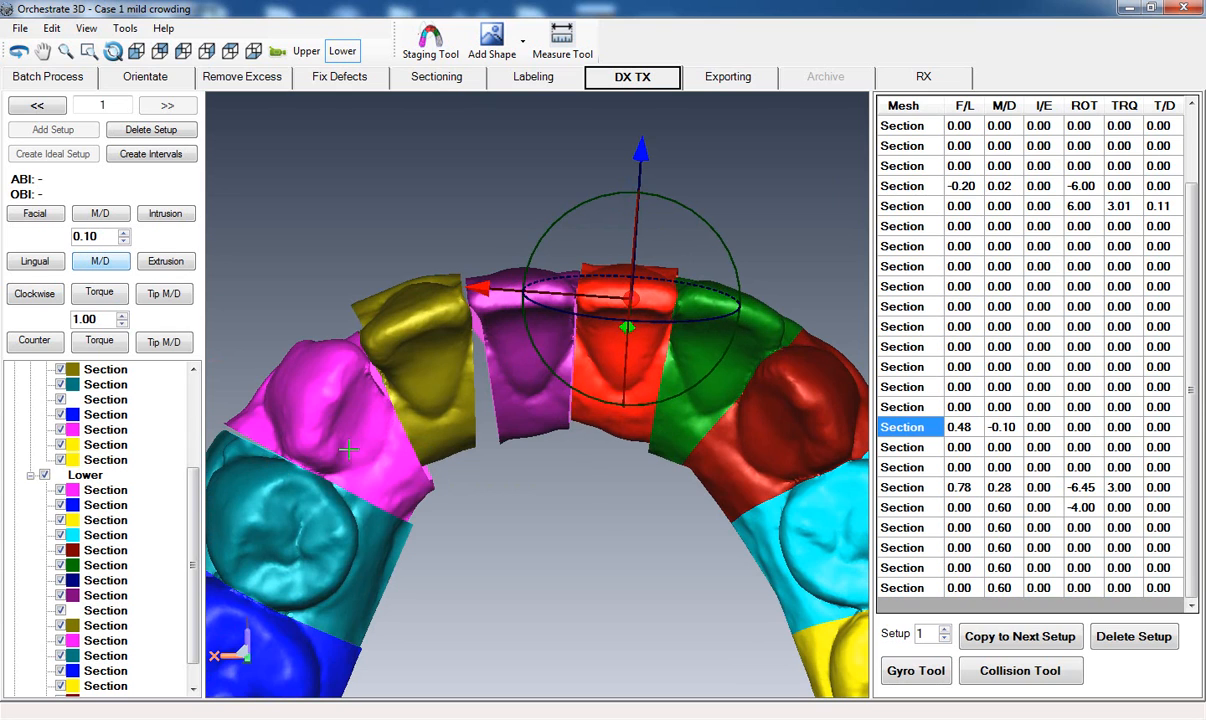
click(577, 558)
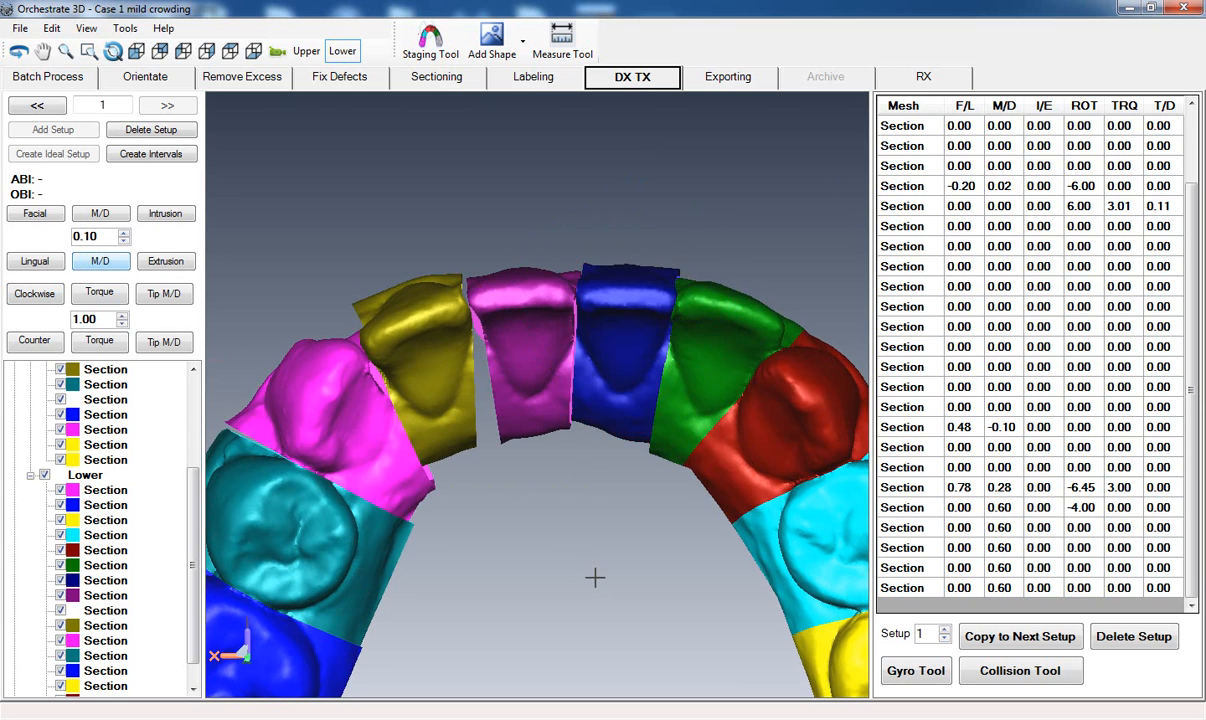
Rotate the green lower lateral incisor clockwise to -3.00 degrees and shift it mesiodistally to -0.20 mm.
middle_drag(598, 571, 597, 505)
click(705, 287)
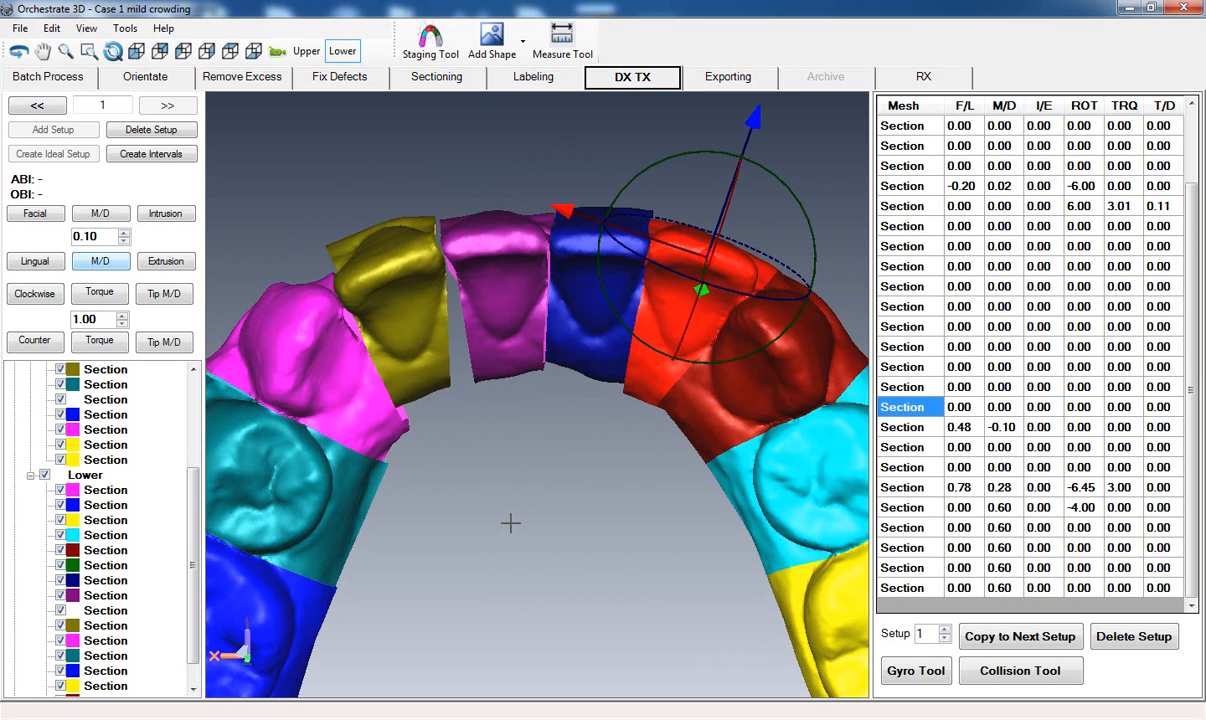
click(20, 293)
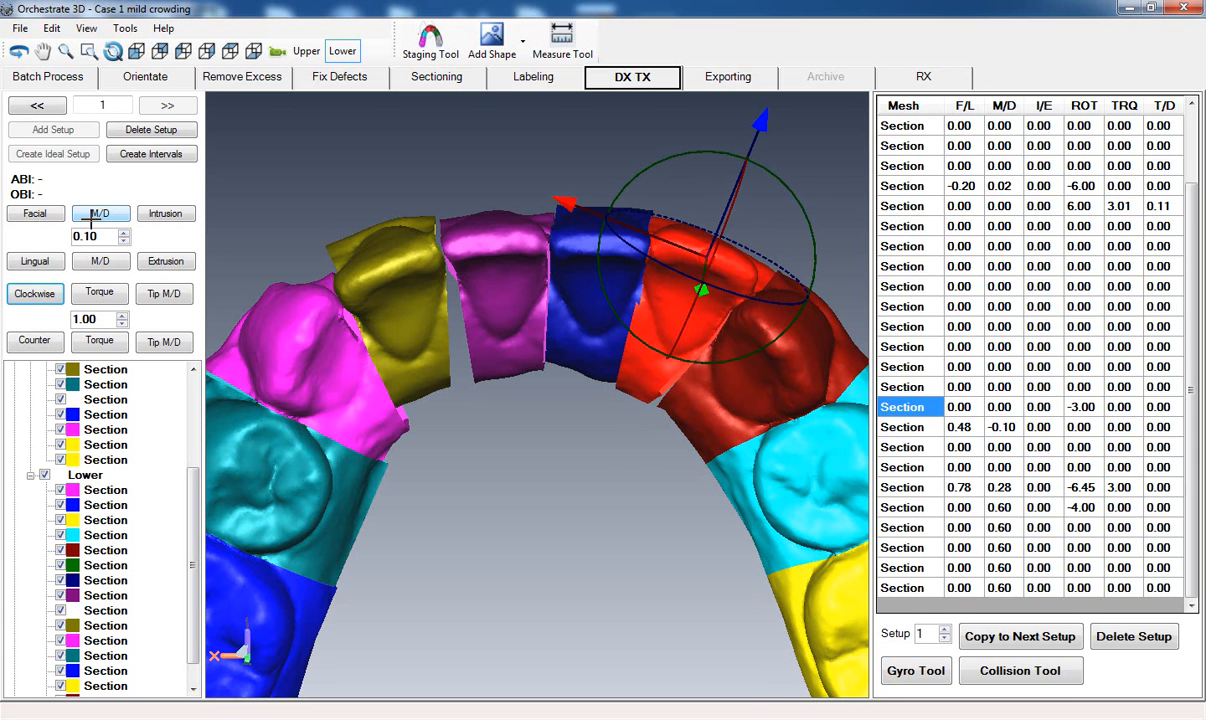
click(98, 261)
click(98, 261)
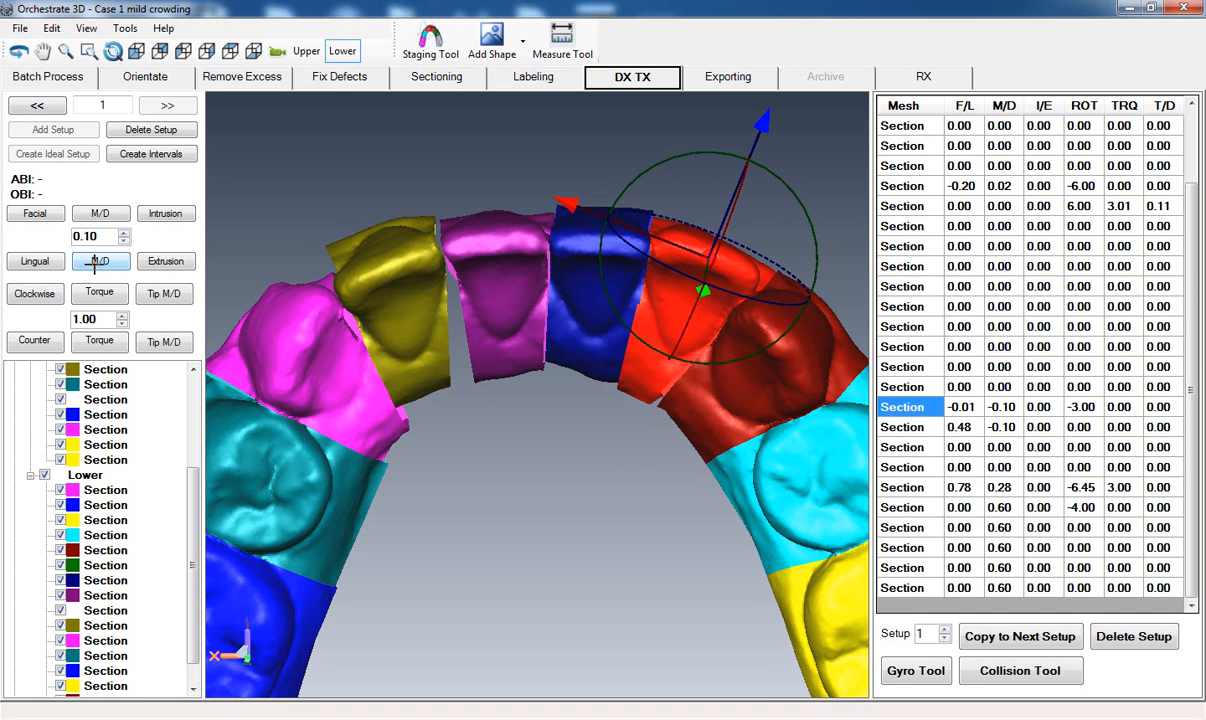
click(94, 264)
click(562, 433)
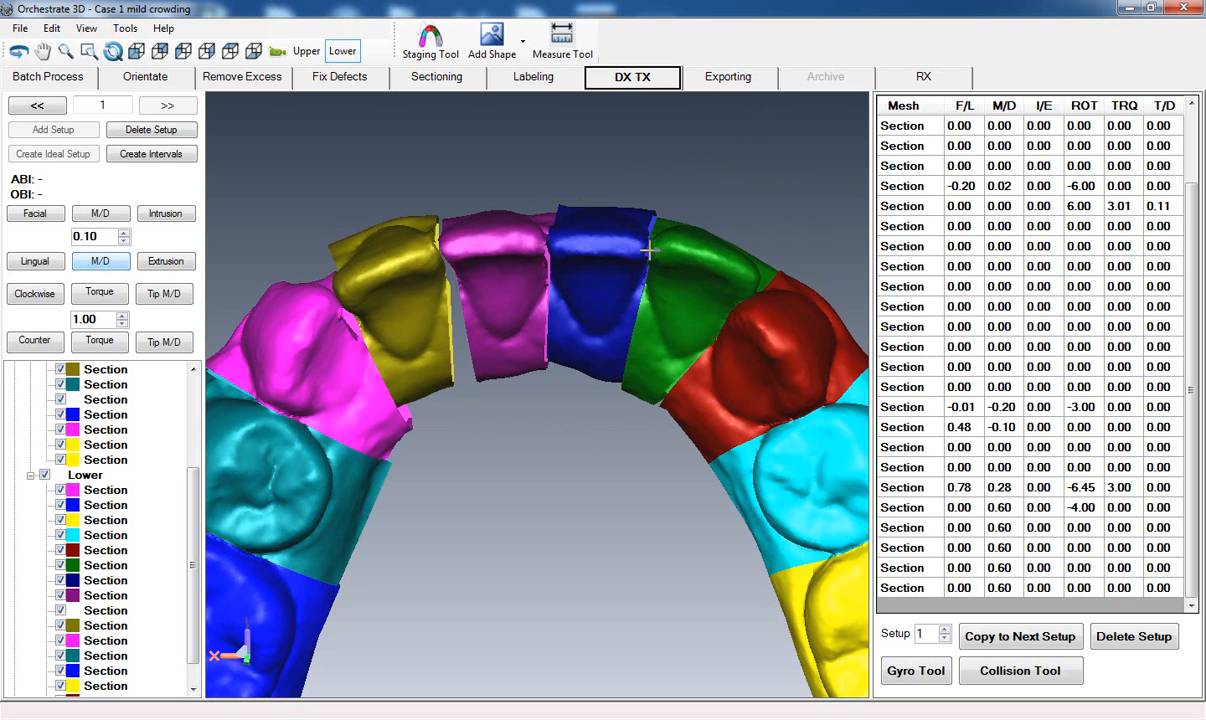
Move the dark red lower canine 0.75 mm facially and -0.25 mm mesiodistally.
middle_drag(590, 366, 622, 363)
scroll(622, 363, up, 2)
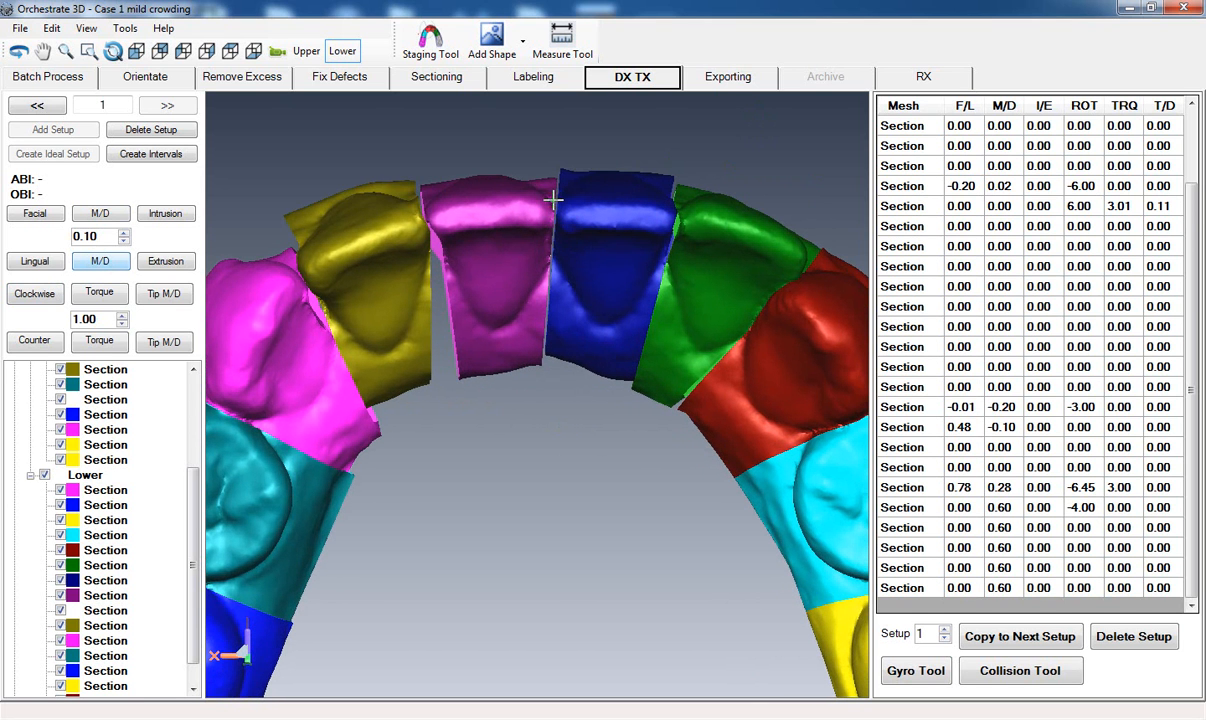
mouse_move(633, 253)
middle_down()
mouse_move(533, 269)
mouse_move(456, 484)
mouse_move(478, 449)
middle_up()
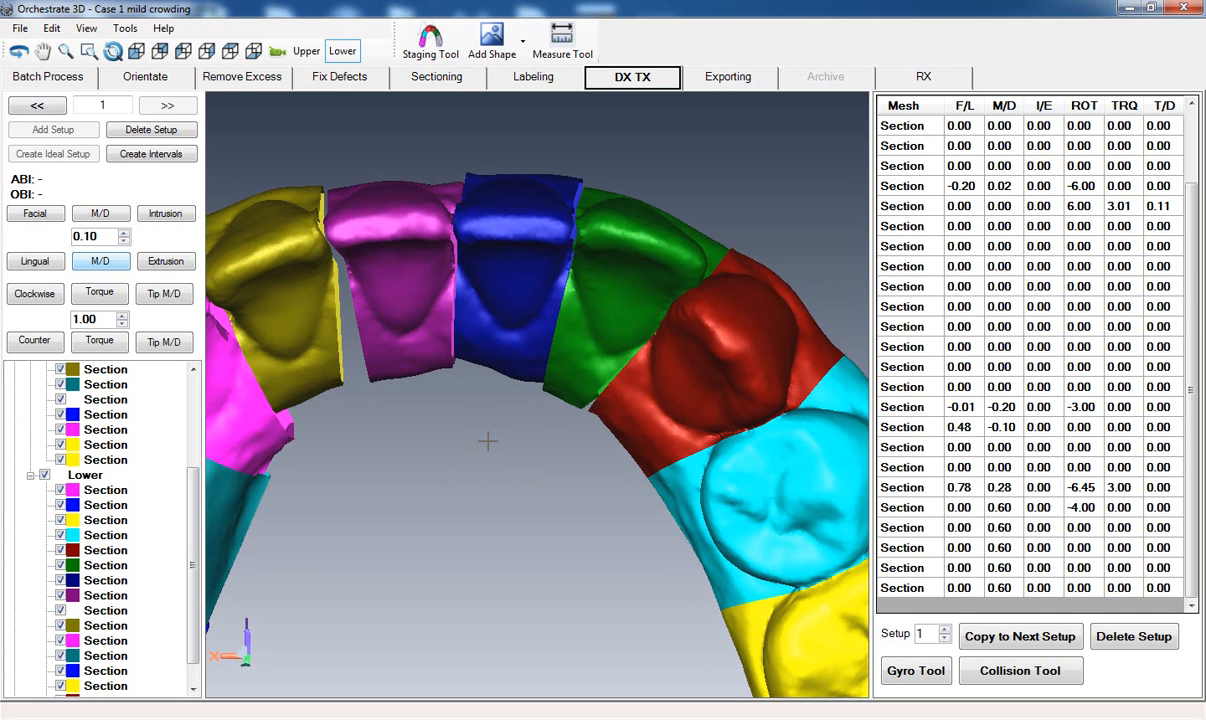
middle_drag(463, 468, 470, 426)
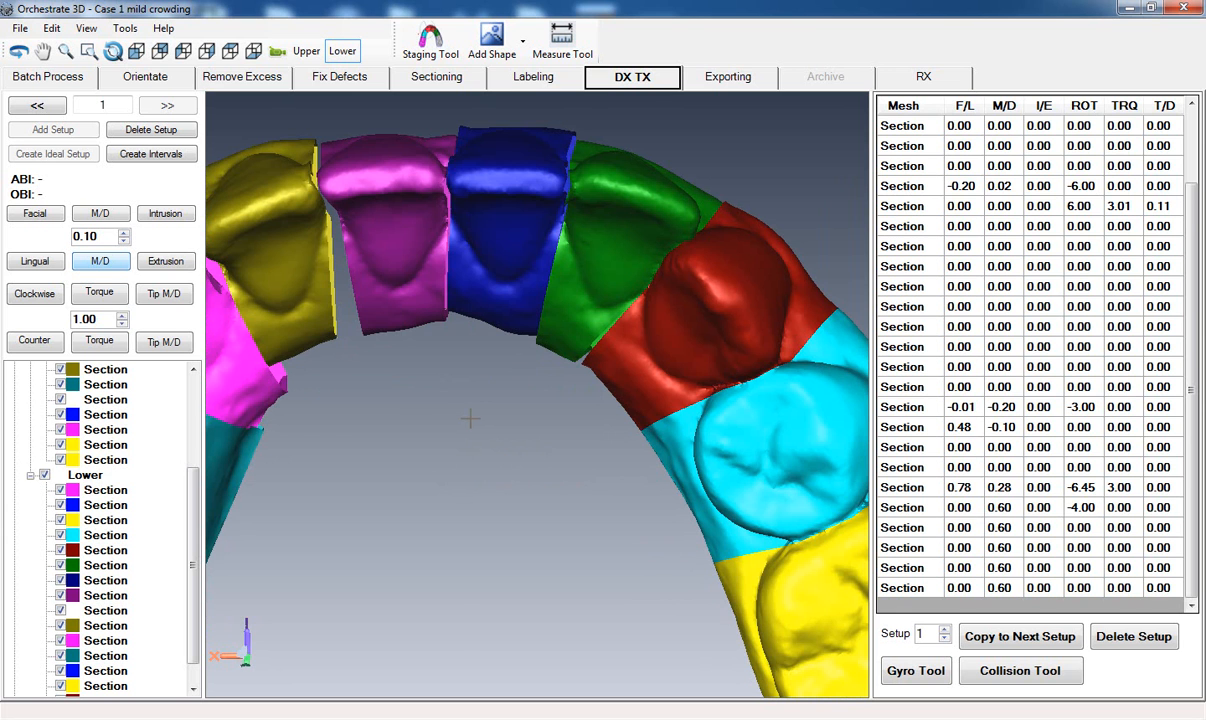
mouse_move(478, 427)
middle_down()
mouse_move(460, 440)
mouse_move(500, 435)
middle_up()
click(650, 332)
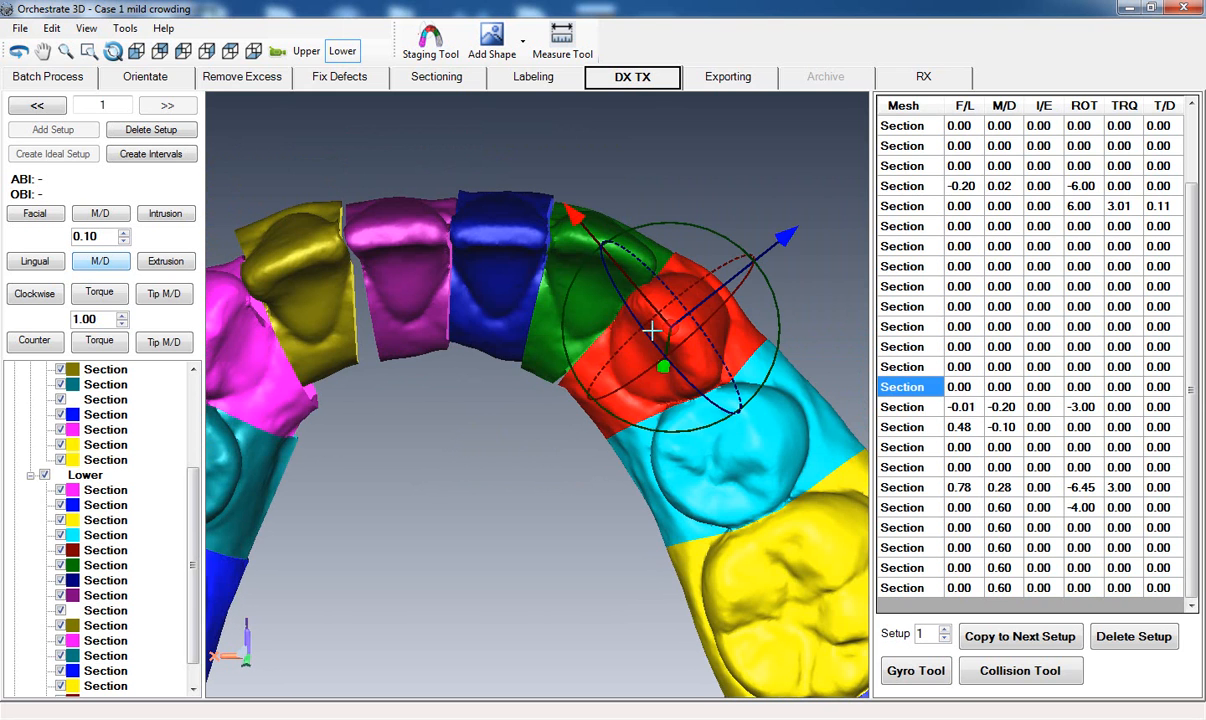
drag(785, 236, 800, 238)
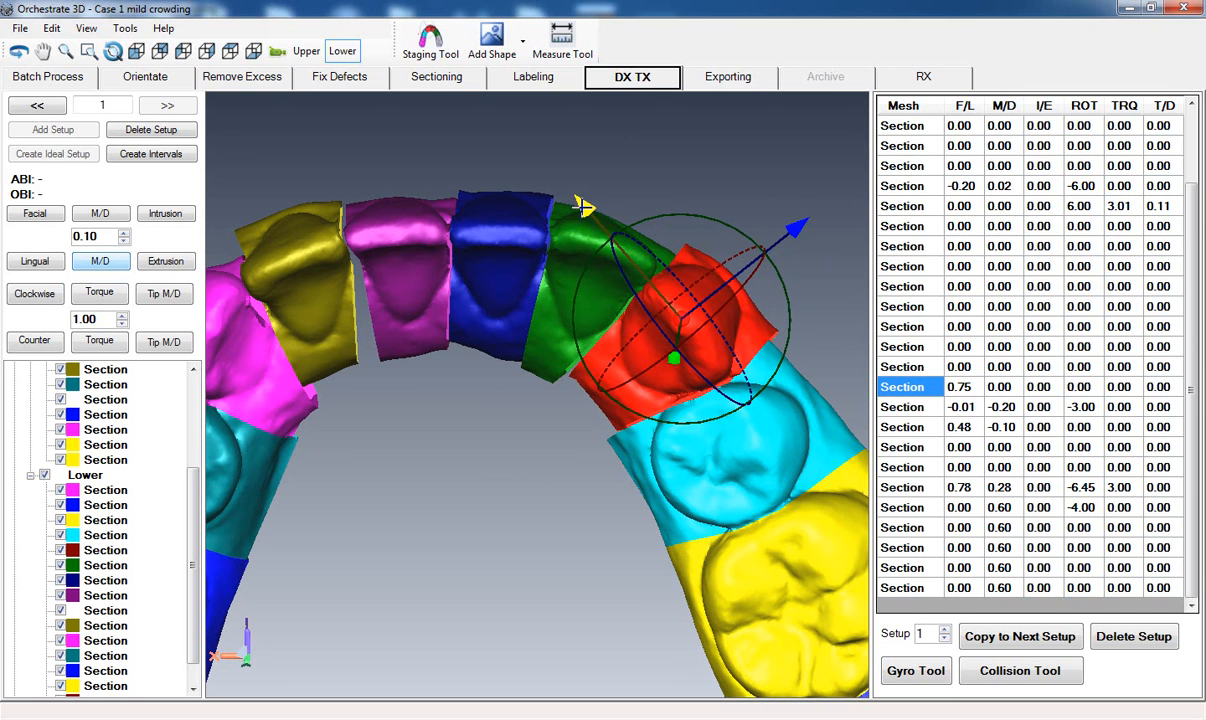
drag(583, 207, 588, 210)
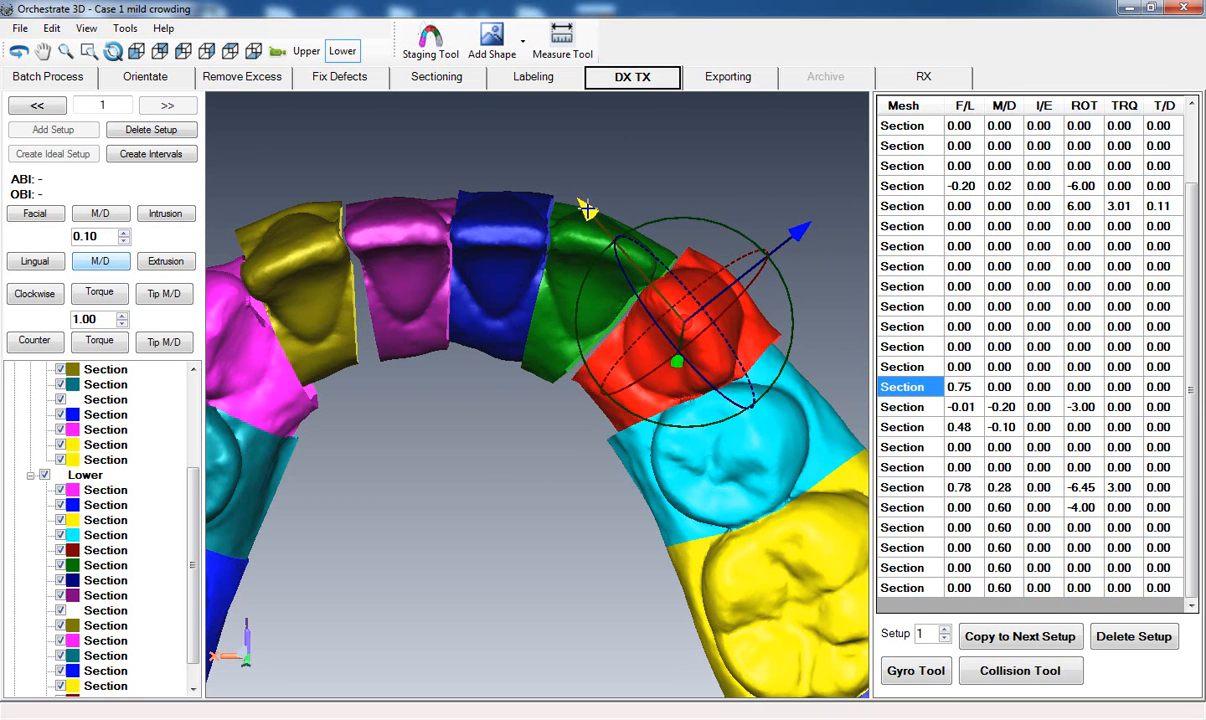
Torque the dark red lower canine to 3.00 degrees and shift it mesiodistally to -0.35 mm.
click(99, 293)
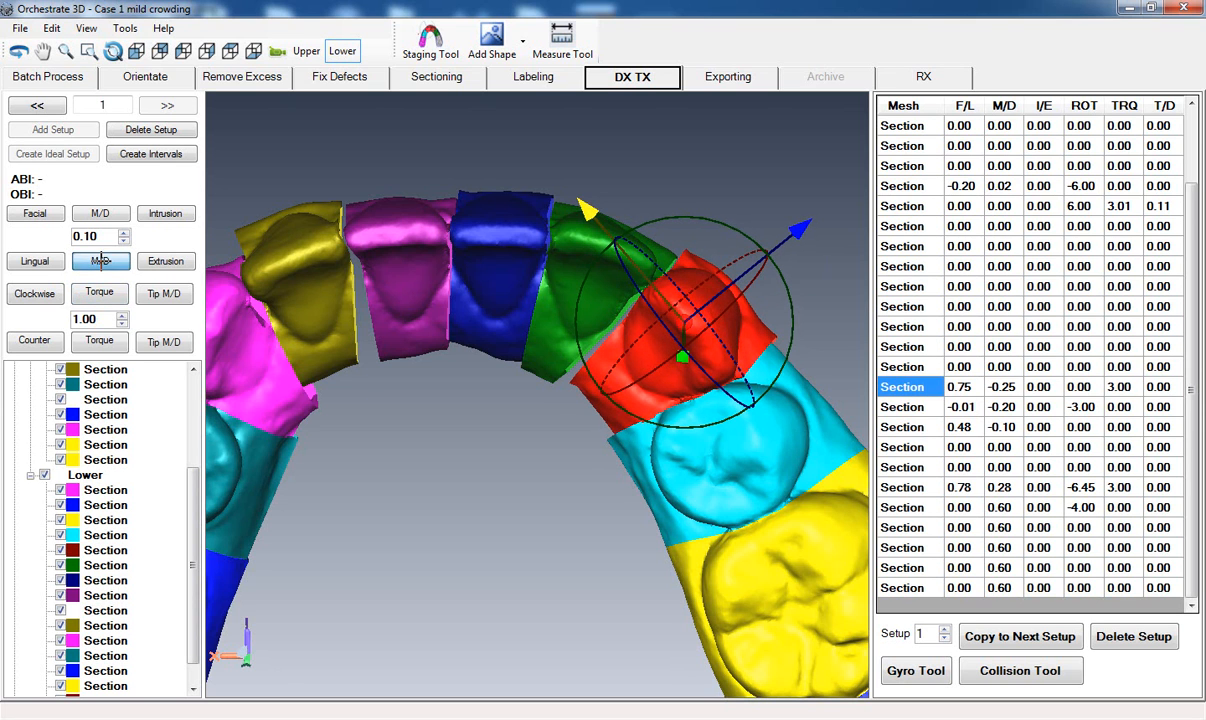
click(100, 260)
middle_drag(447, 485, 478, 374)
click(460, 420)
right_drag(475, 365, 514, 468)
middle_drag(530, 463, 524, 388)
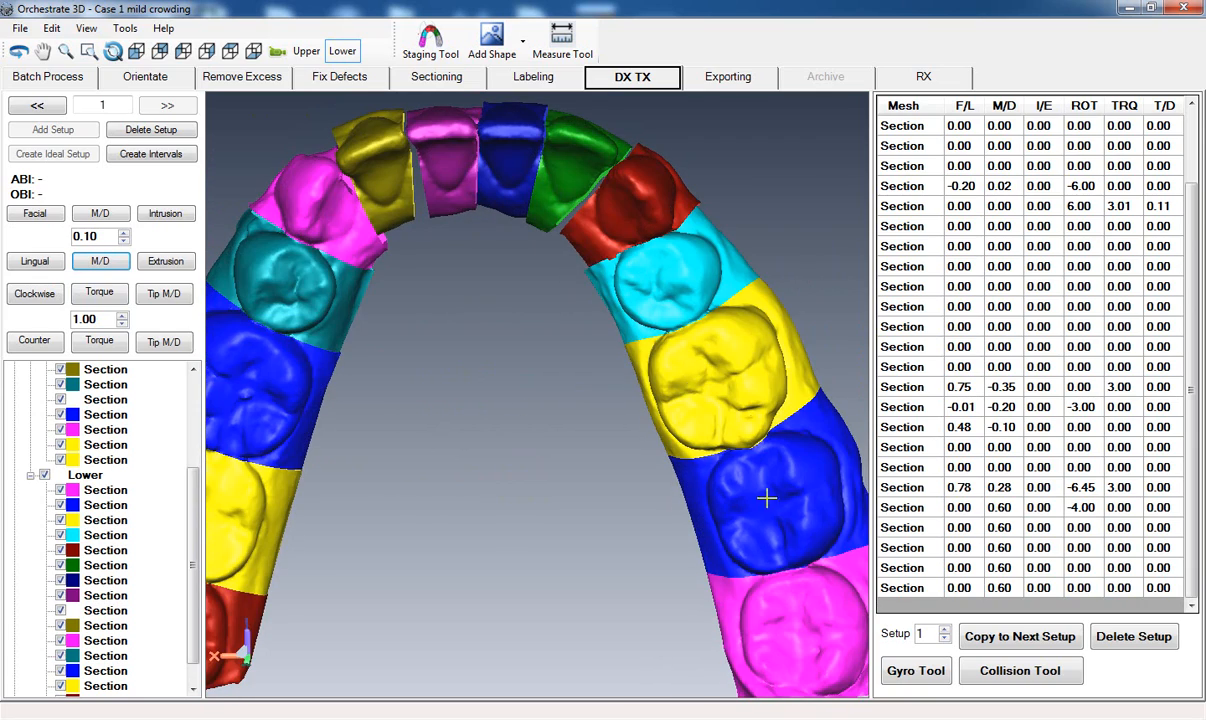
Move the four lower teeth behind the dark red canine, cyan through magenta, together by -0.30 mm mesiodistally.
right_drag(651, 321, 689, 245)
middle_drag(689, 245, 610, 338)
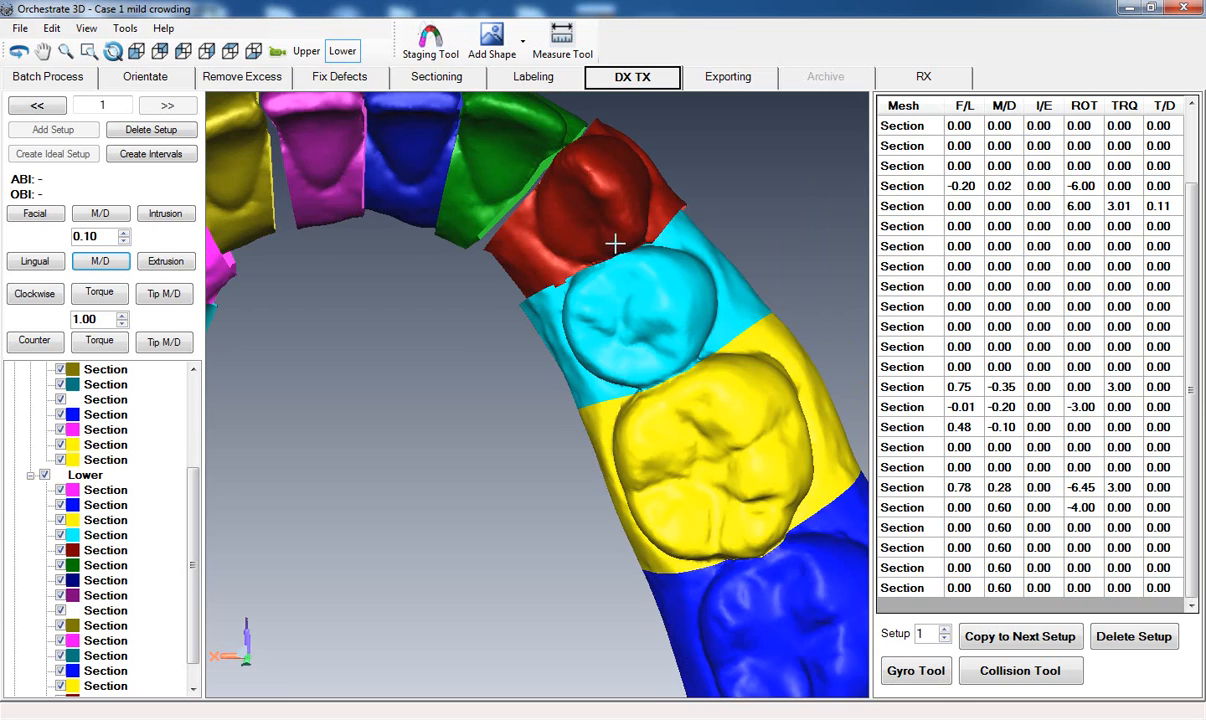
middle_drag(461, 409, 472, 399)
right_drag(473, 399, 482, 533)
middle_drag(482, 533, 490, 436)
click(601, 245)
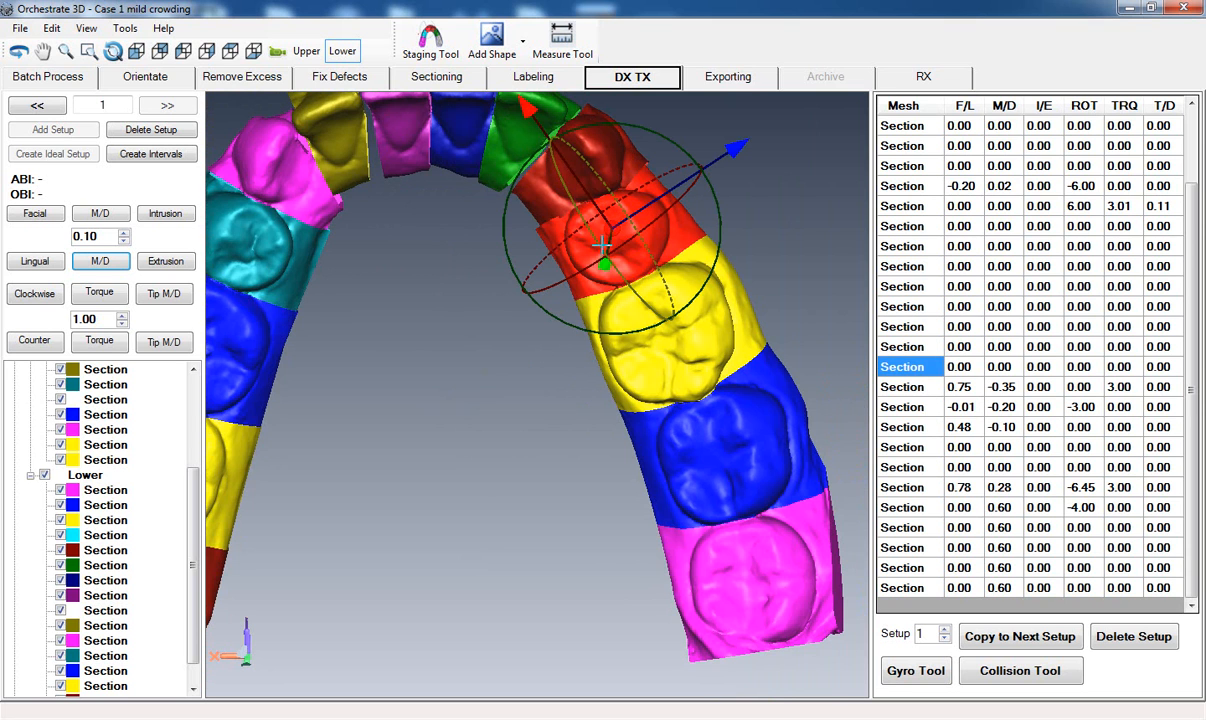
ctrl+click(605, 310)
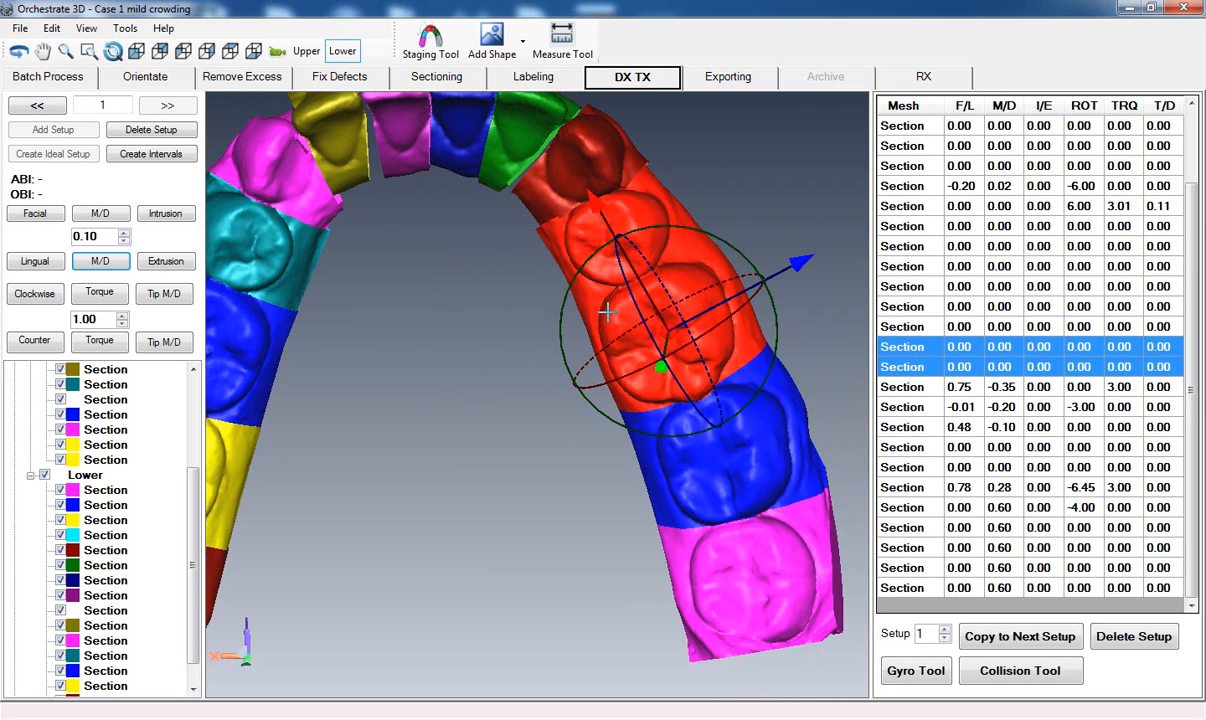
ctrl+click(668, 481)
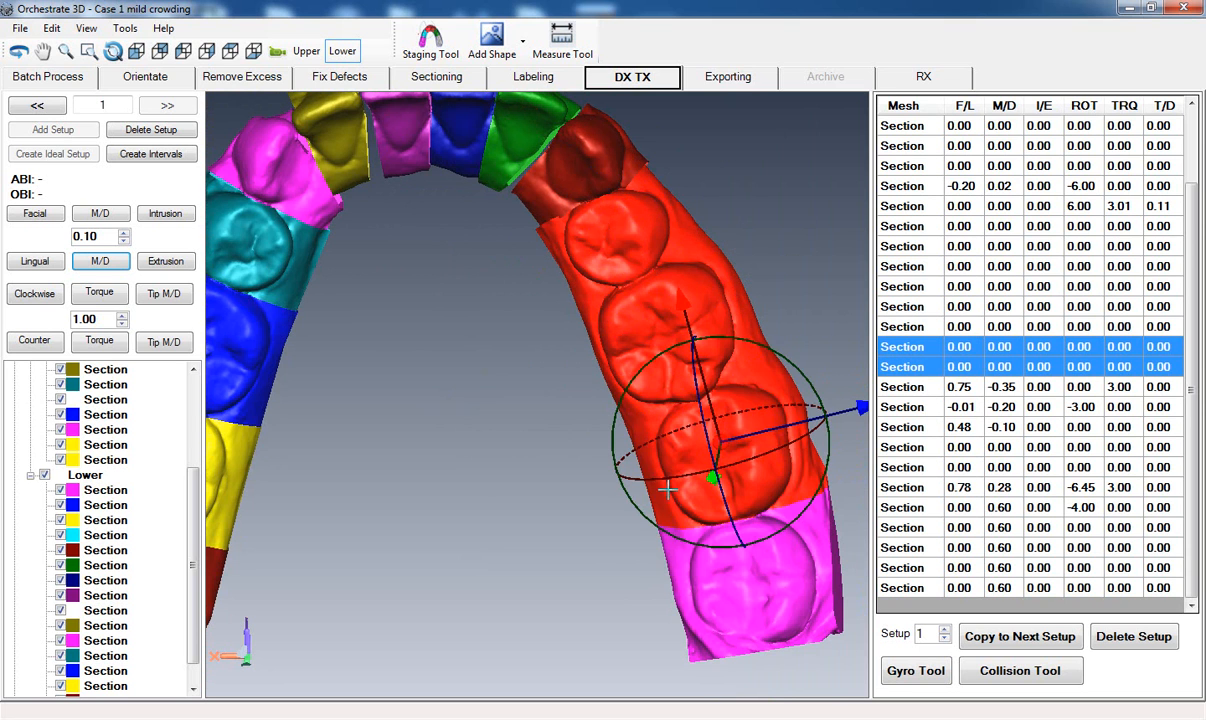
ctrl+click(706, 593)
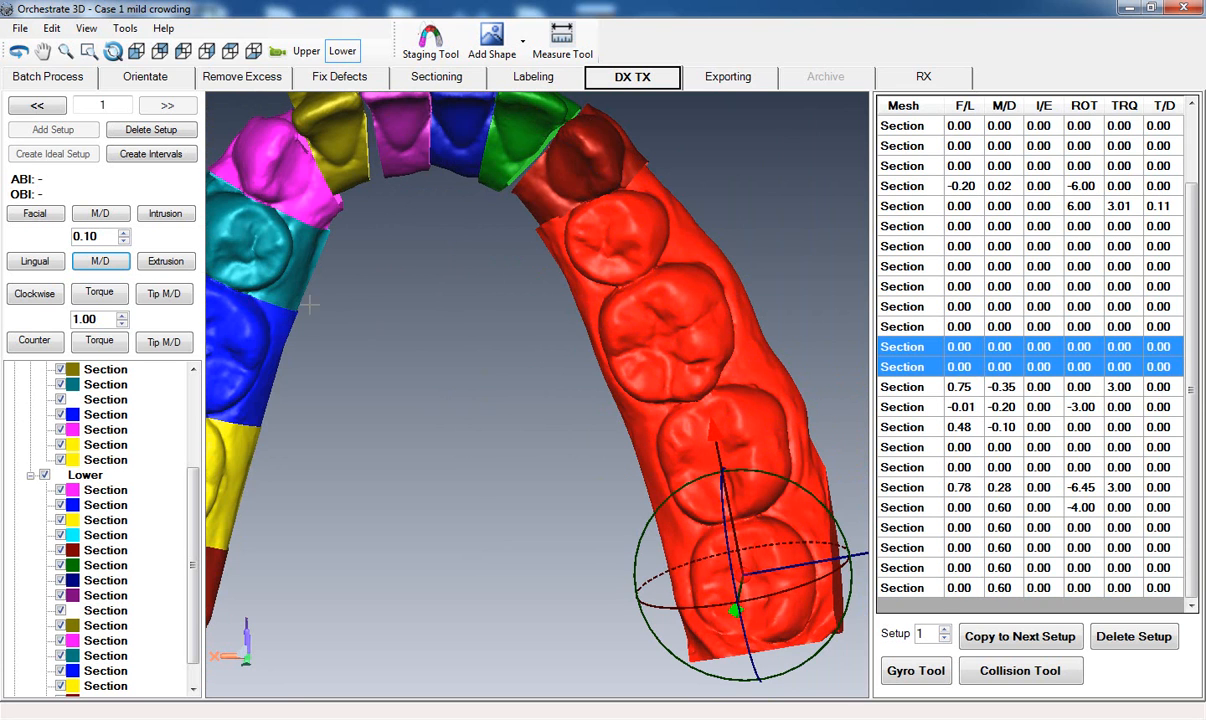
click(100, 259)
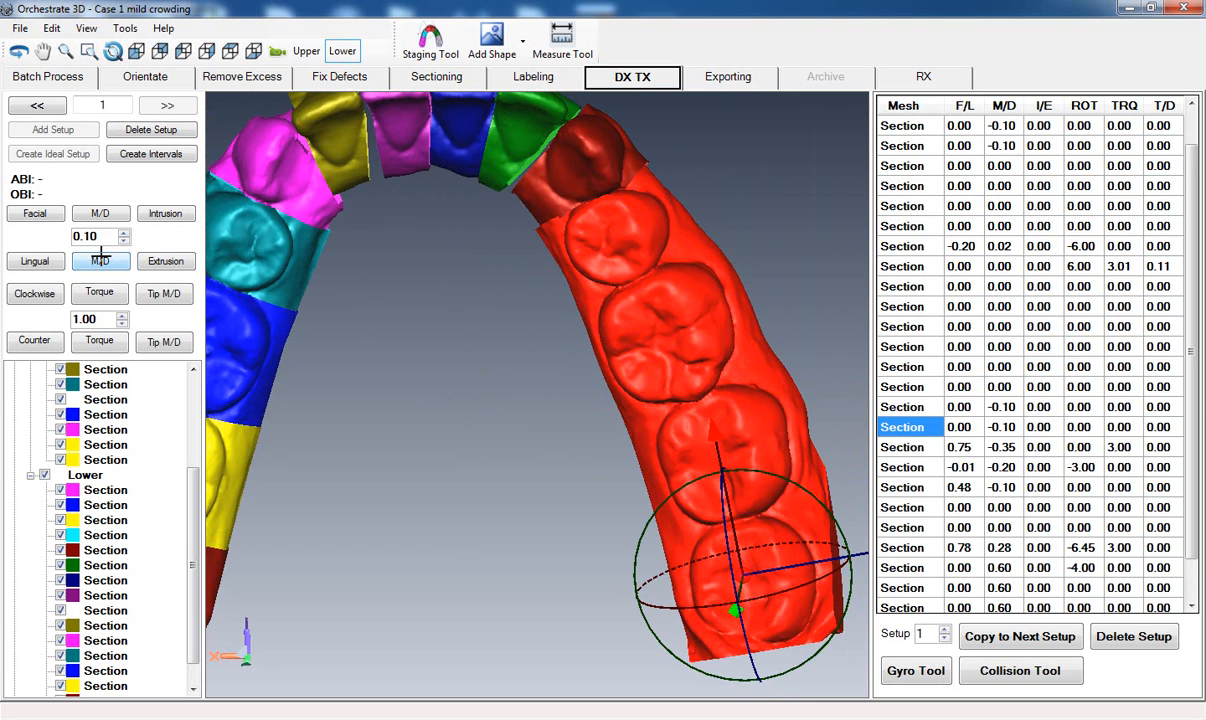
click(101, 260)
click(101, 260)
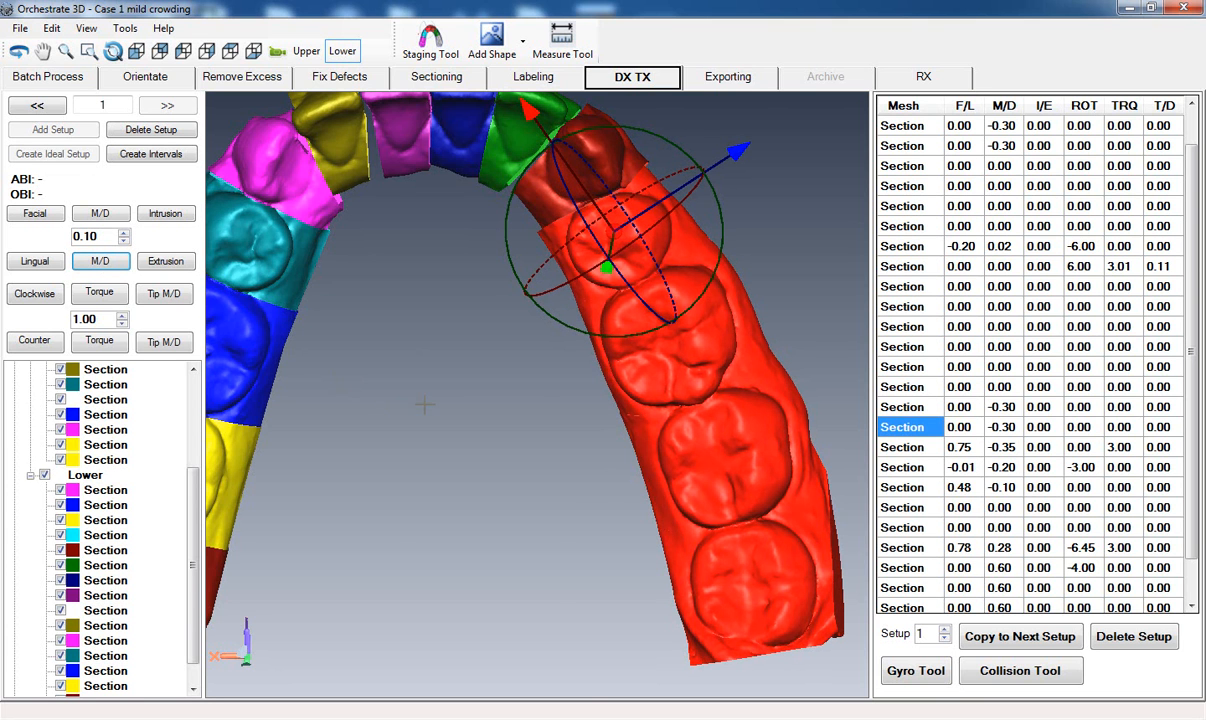
click(446, 403)
Review the contacts and alignment of the lower arch, and consult the Tooth Movement Overview slide in PowerPoint.
scroll(446, 403, up, 4)
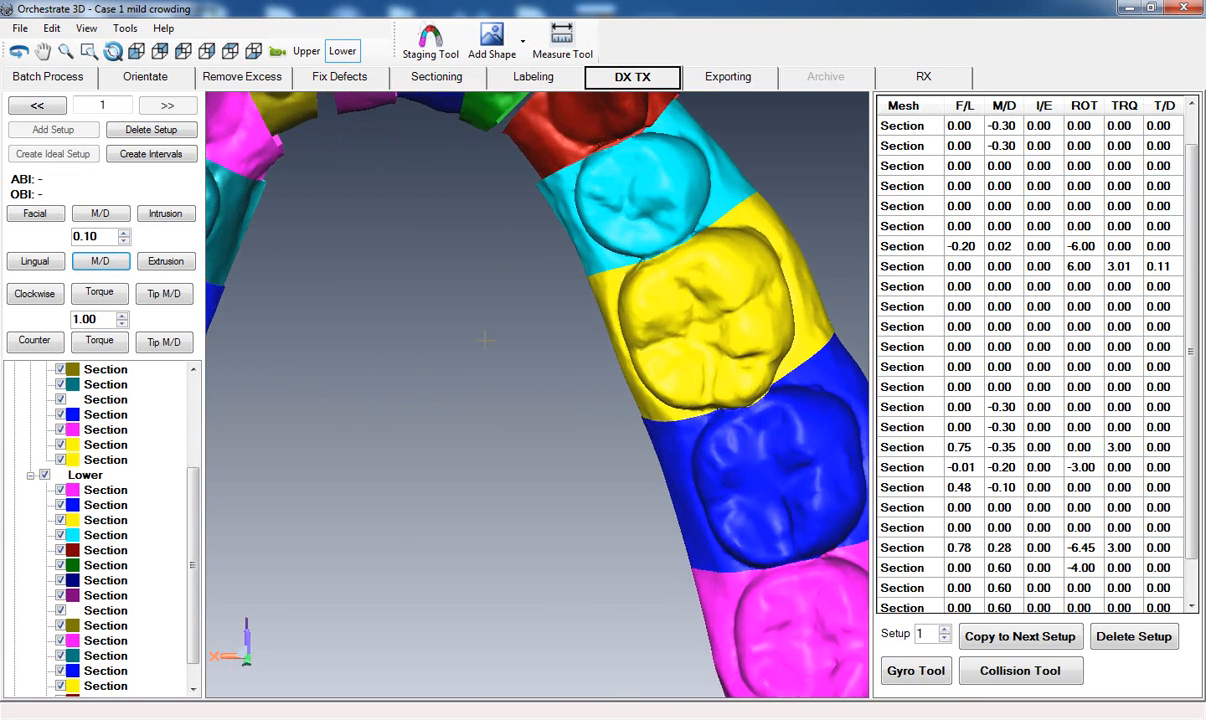
middle_drag(505, 293, 485, 456)
middle_drag(635, 320, 789, 236)
mouse_move(652, 335)
middle_down()
mouse_move(377, 450)
mouse_move(409, 485)
mouse_move(538, 444)
mouse_move(479, 449)
mouse_move(517, 453)
mouse_move(511, 438)
mouse_move(528, 423)
mouse_move(424, 595)
middle_up()
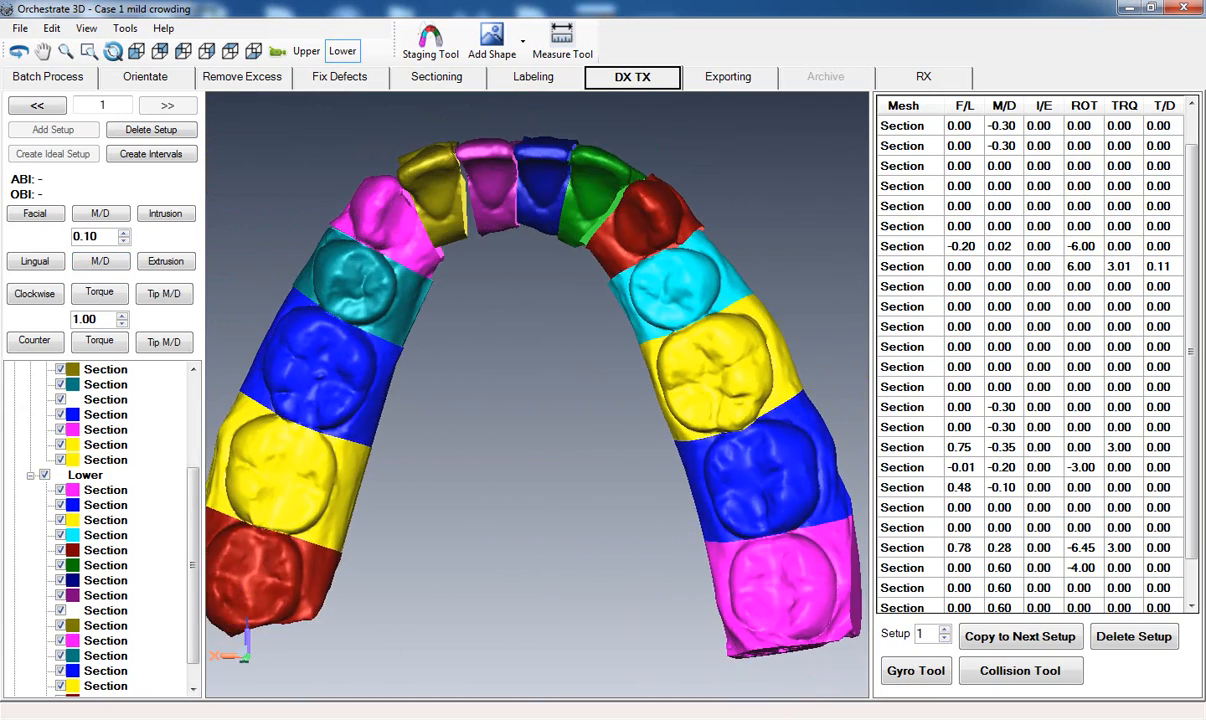
click(347, 624)
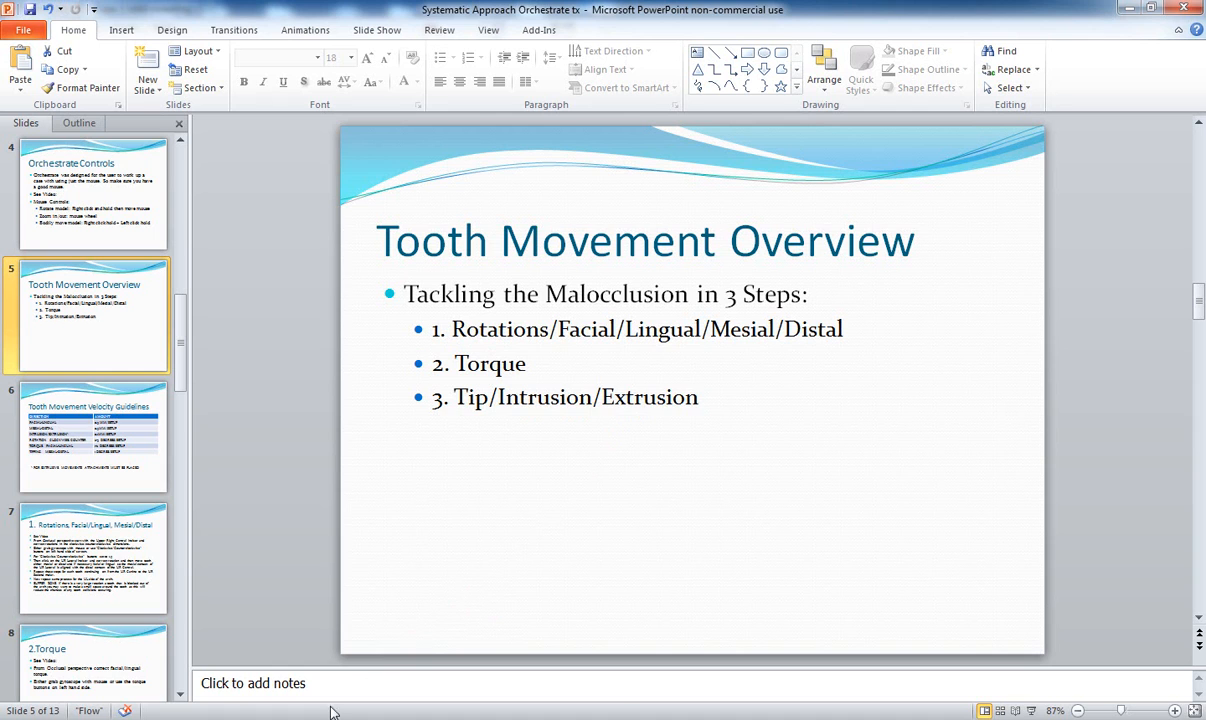
click(327, 632)
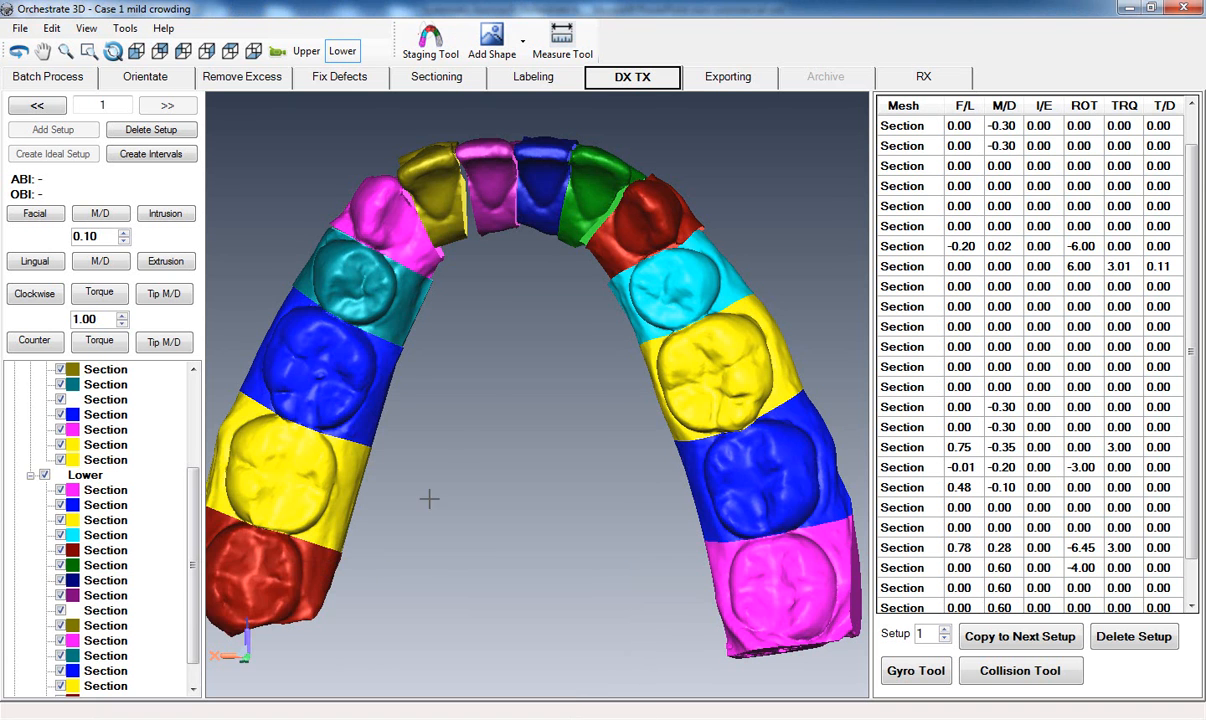
Tip the magenta lower canine mesiodistally to -1.00 degree, working from a side view of the lower arch.
middle_drag(524, 420, 515, 420)
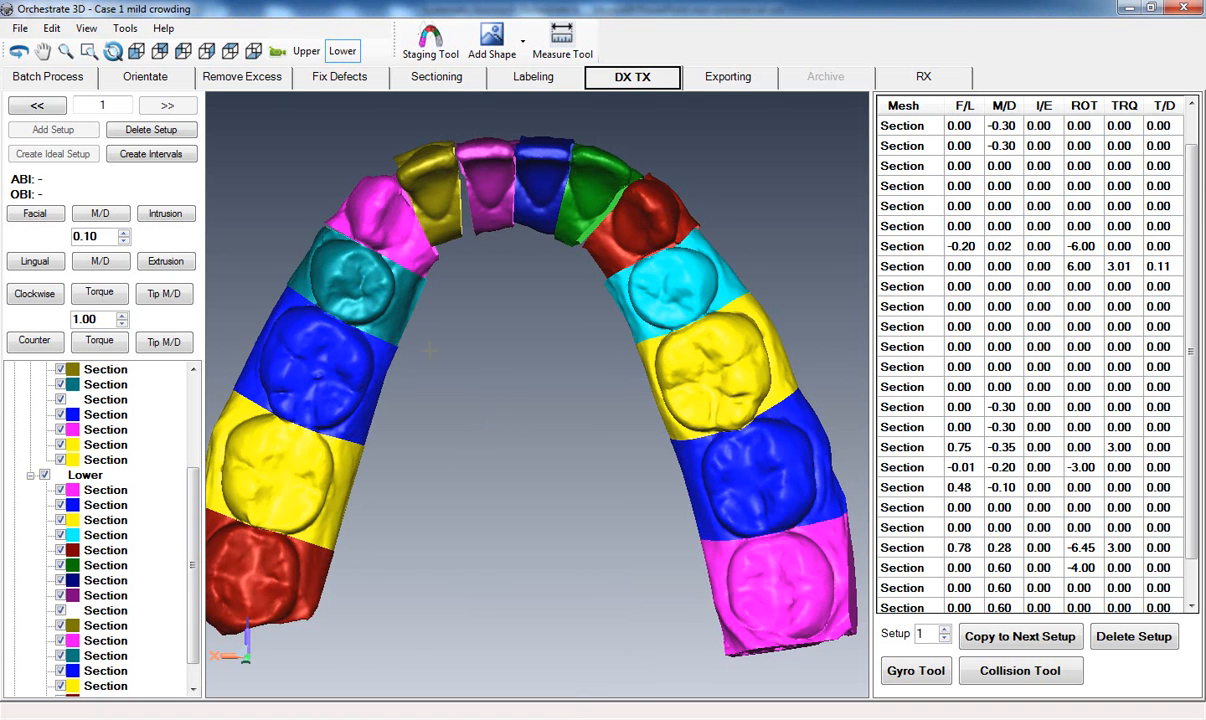
click(135, 52)
middle_drag(710, 390, 388, 452)
middle_drag(479, 463, 508, 405)
middle_drag(383, 402, 398, 400)
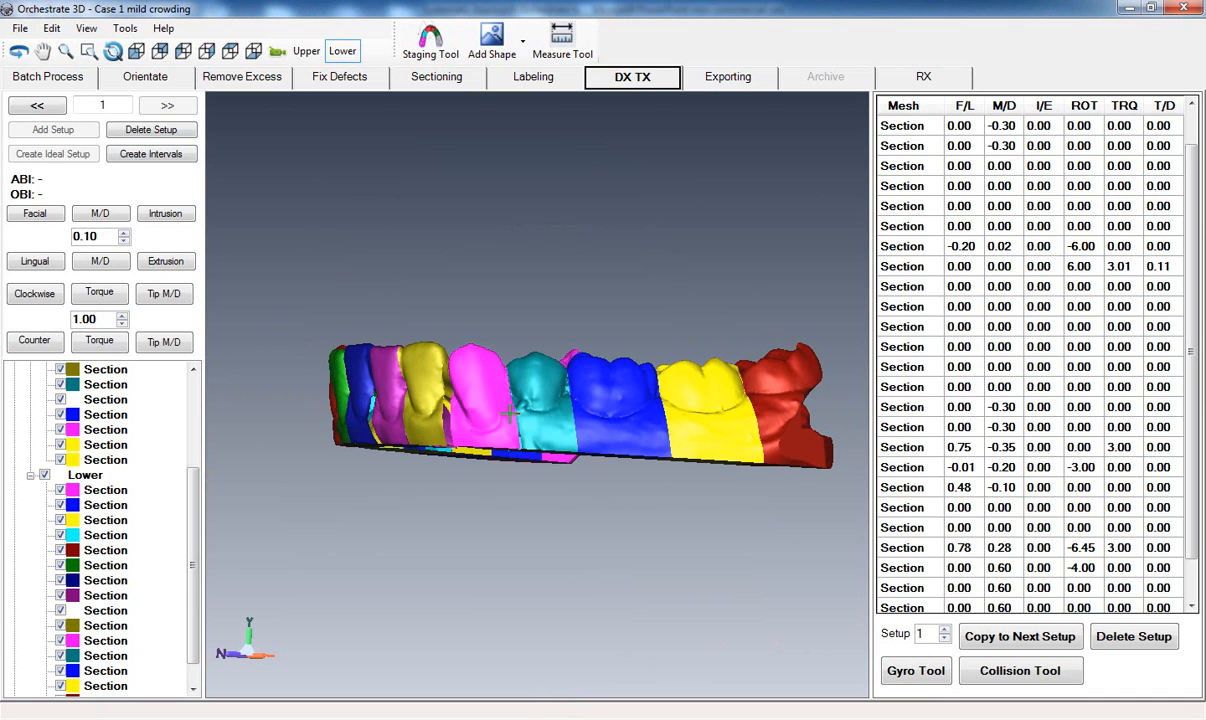
middle_drag(516, 413, 435, 415)
click(445, 378)
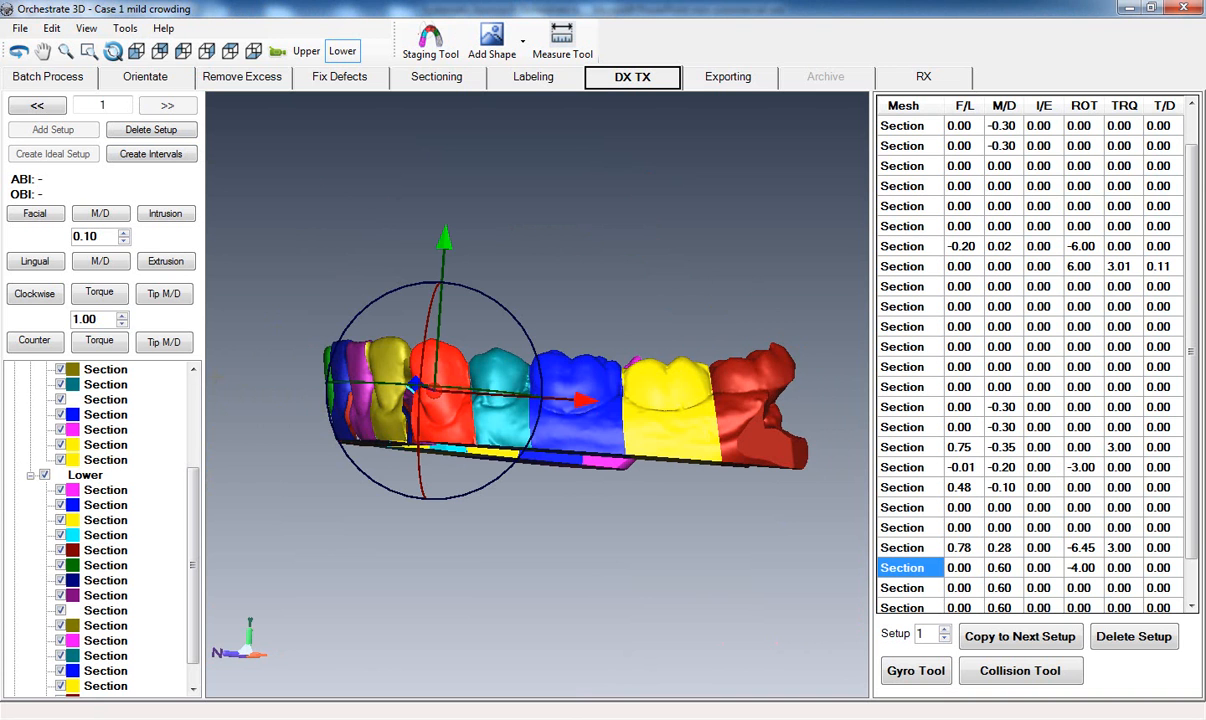
click(164, 343)
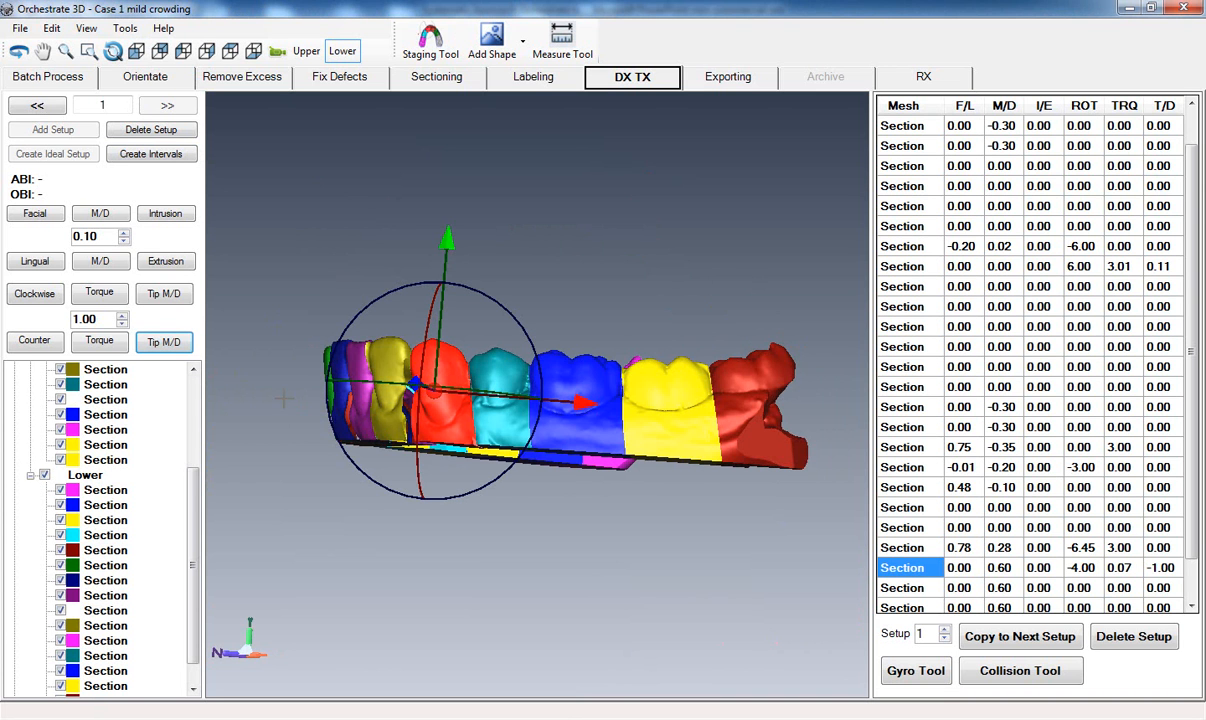
middle_drag(282, 393, 480, 345)
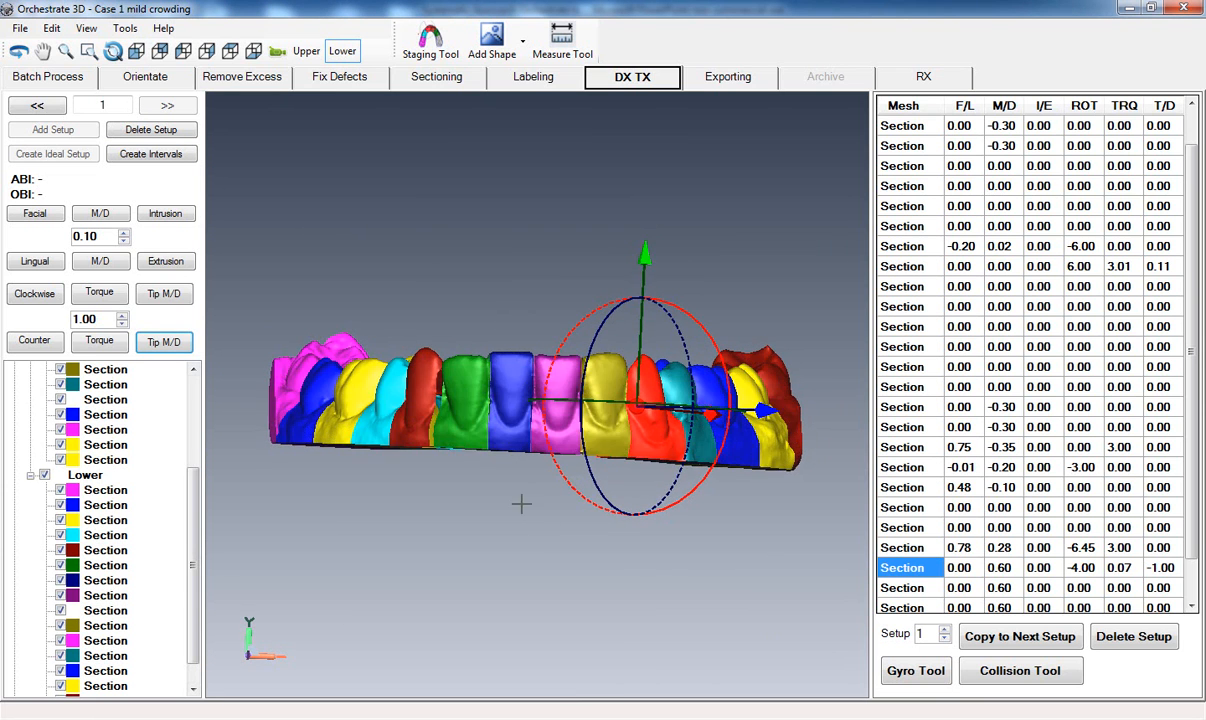
middle_drag(660, 576, 663, 575)
click(550, 641)
Intrude the blue lower central incisor and the olive lower lateral incisor to -0.40 mm each.
middle_drag(554, 493, 558, 568)
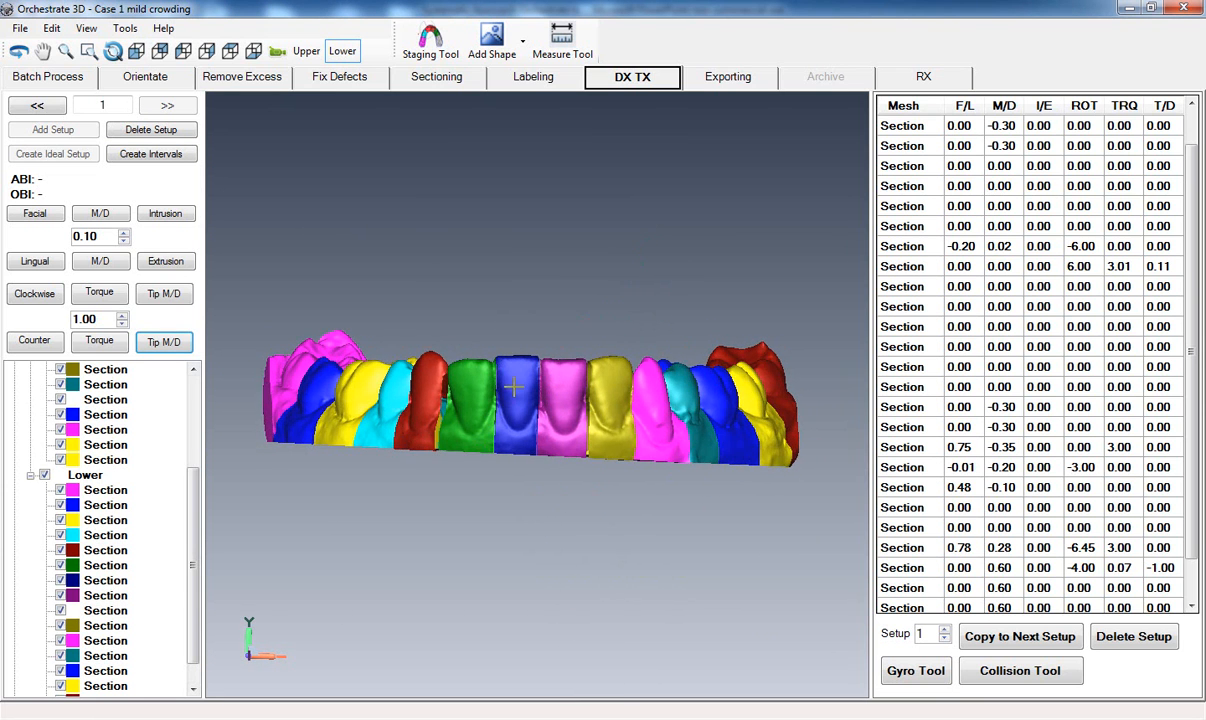
click(517, 384)
click(165, 214)
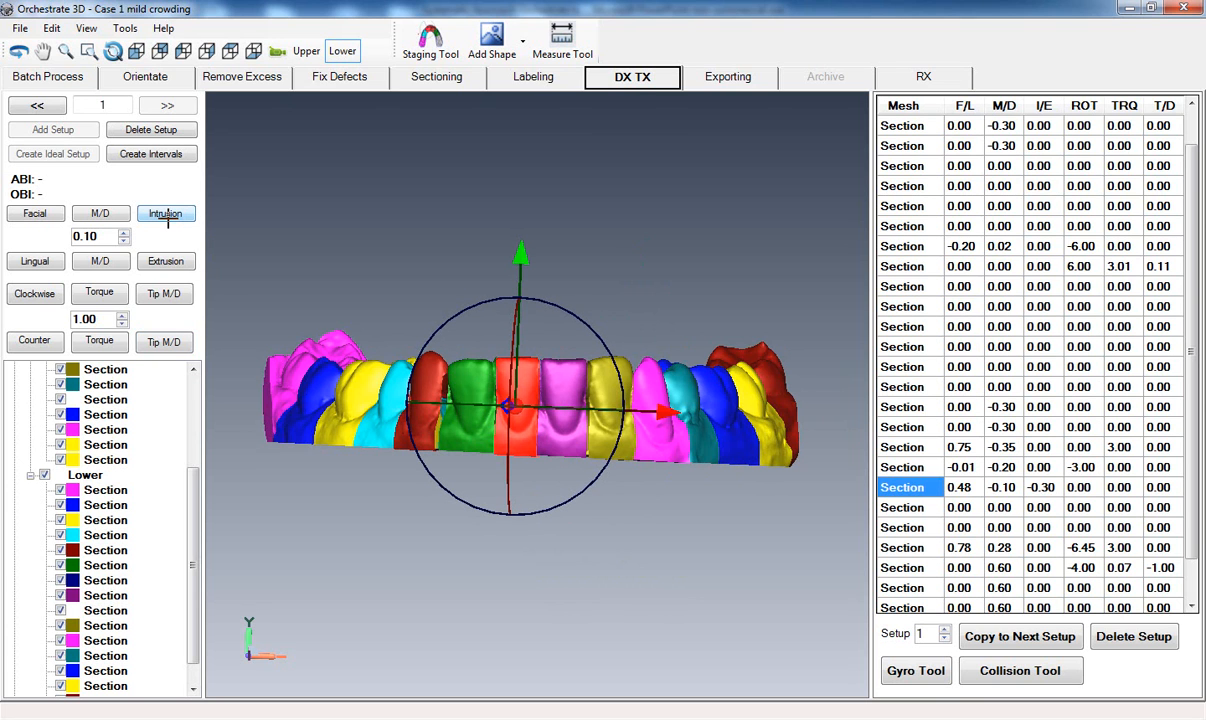
click(166, 216)
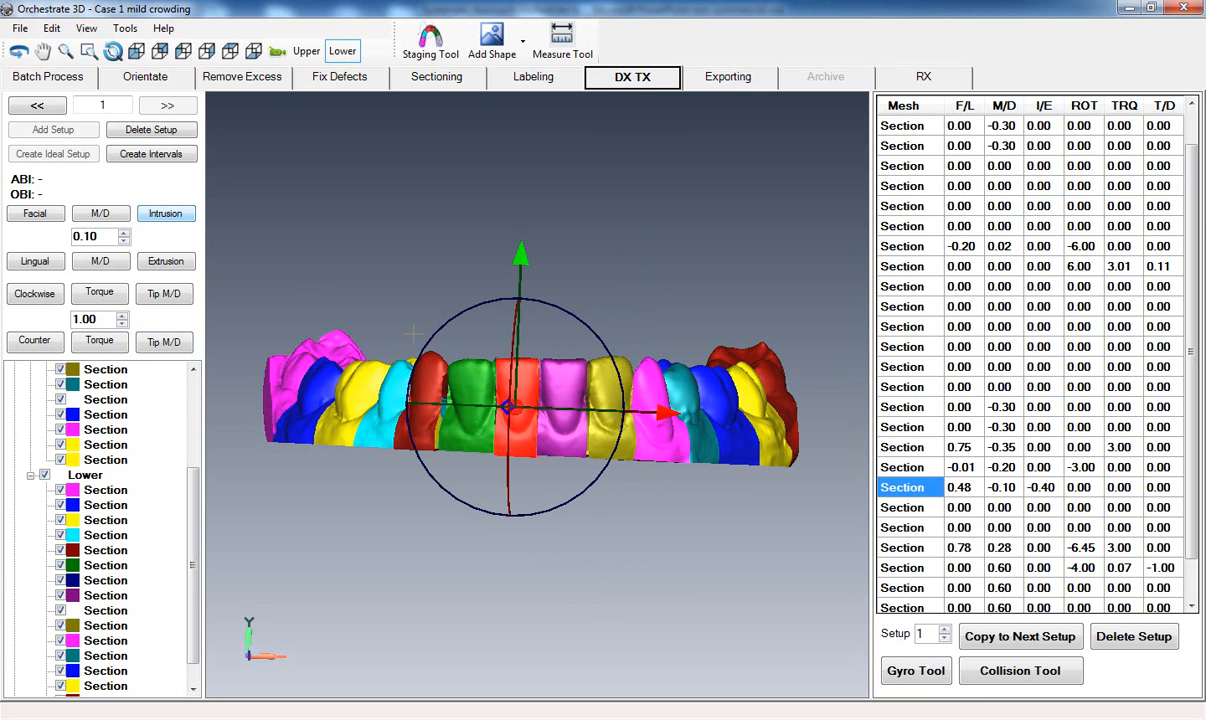
click(608, 384)
click(182, 216)
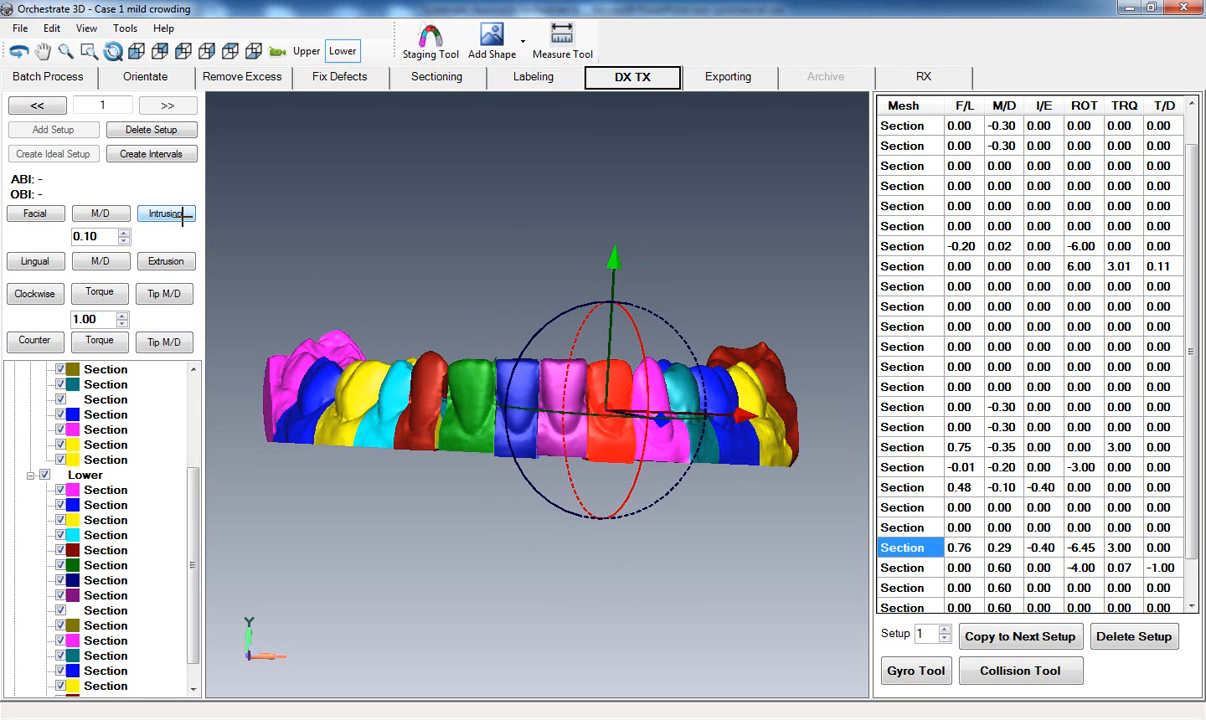
middle_drag(426, 354, 484, 362)
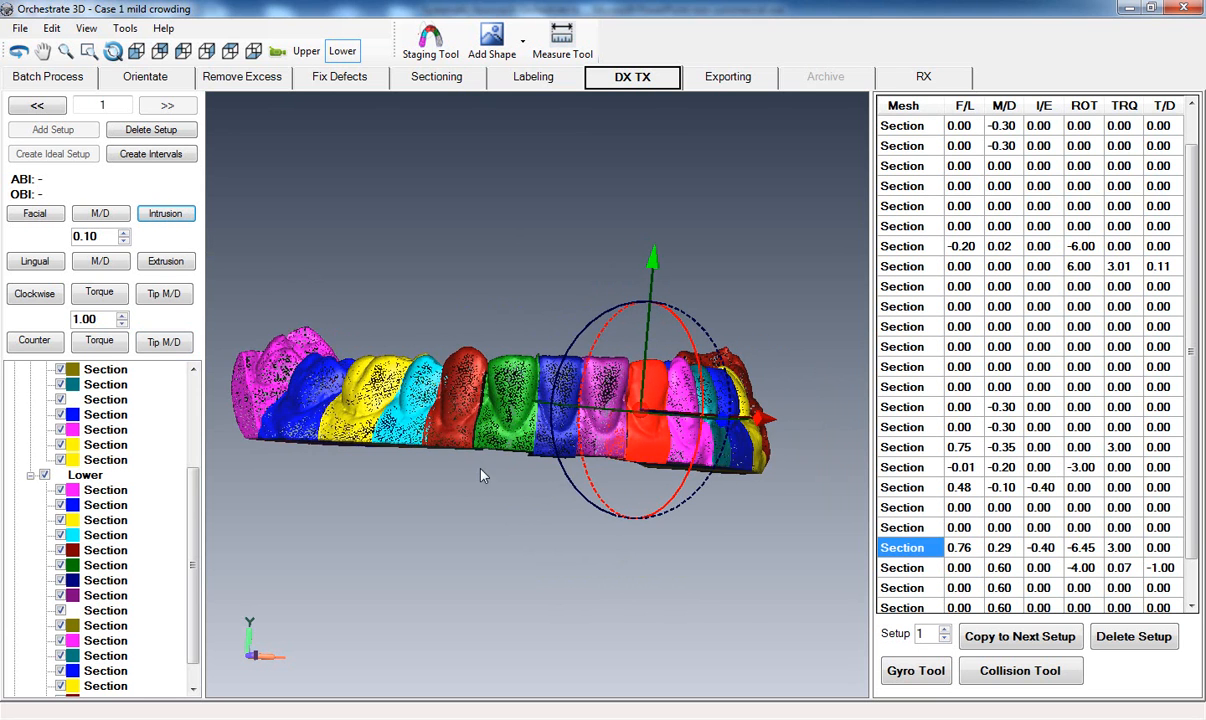
click(496, 530)
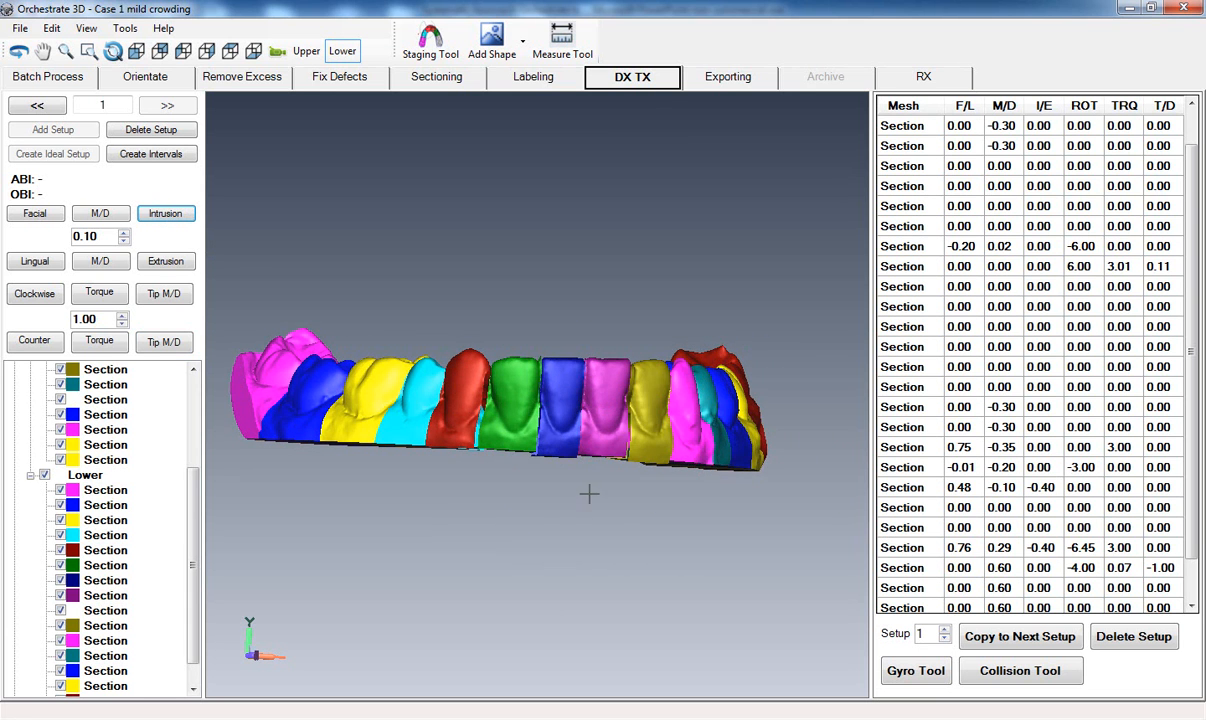
Tip the olive lower lateral incisor mesiodistally to -3.01 degrees.
middle_drag(638, 421, 448, 422)
middle_drag(463, 582, 509, 586)
scroll(509, 585, down, 5)
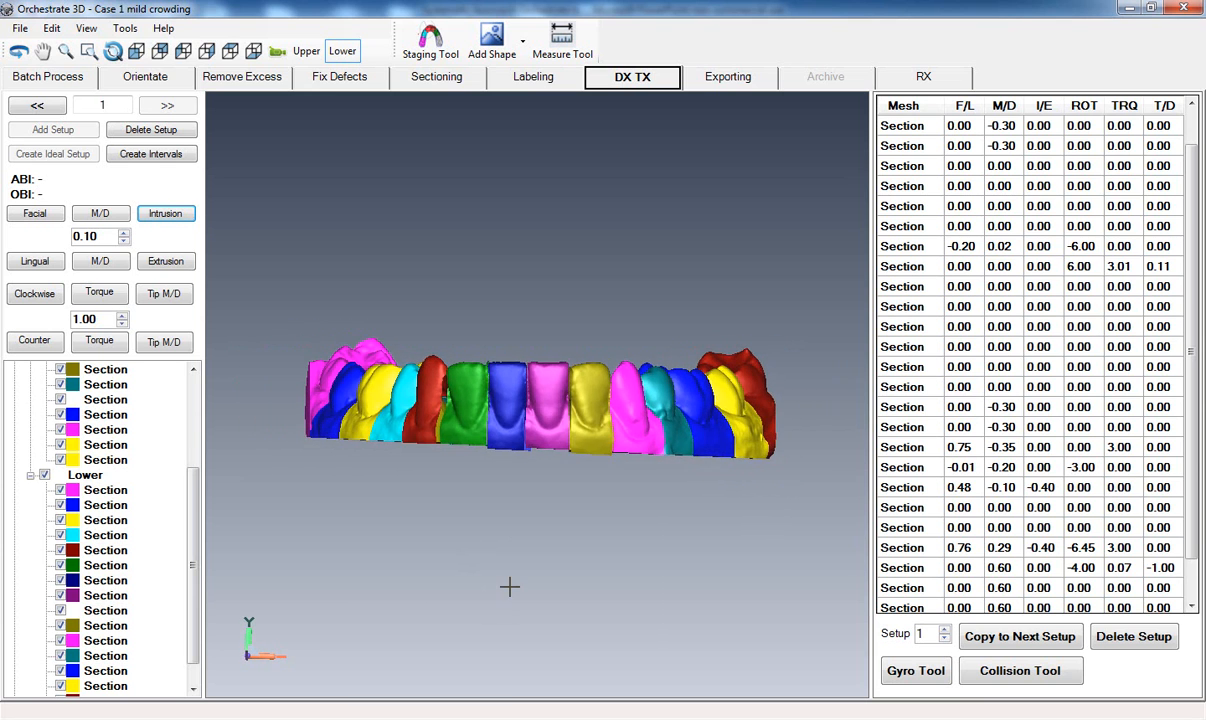
middle_drag(546, 406, 482, 403)
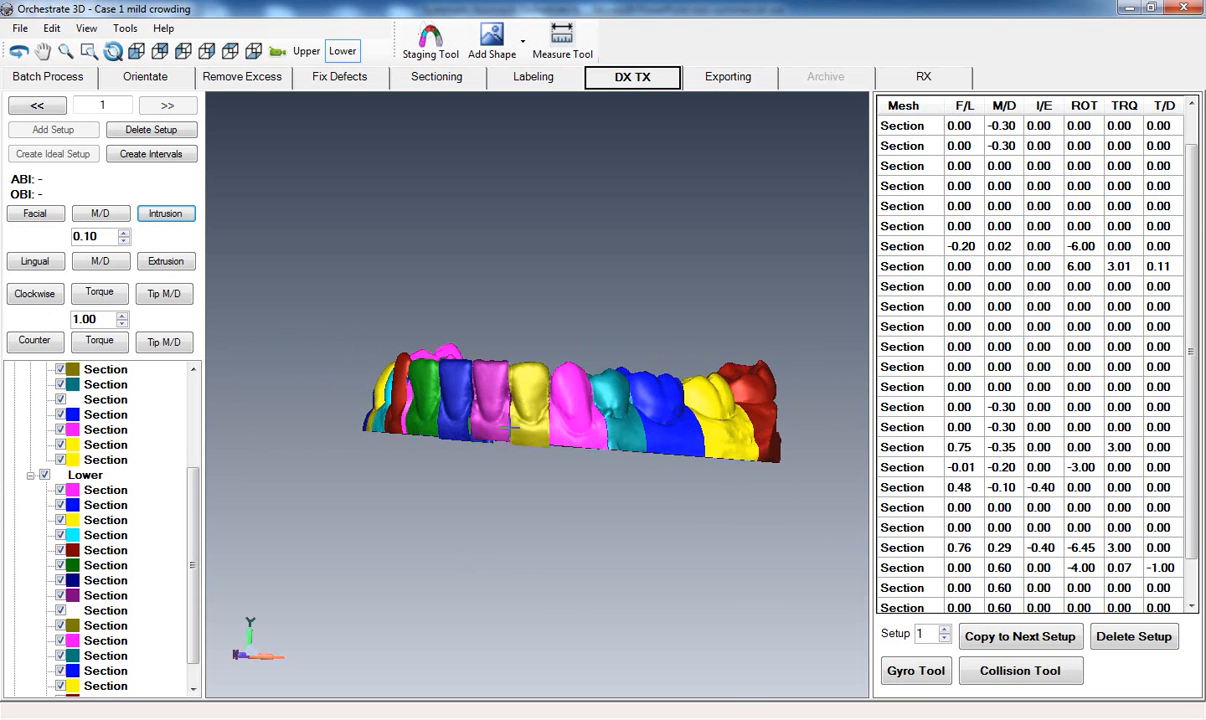
click(515, 392)
click(163, 342)
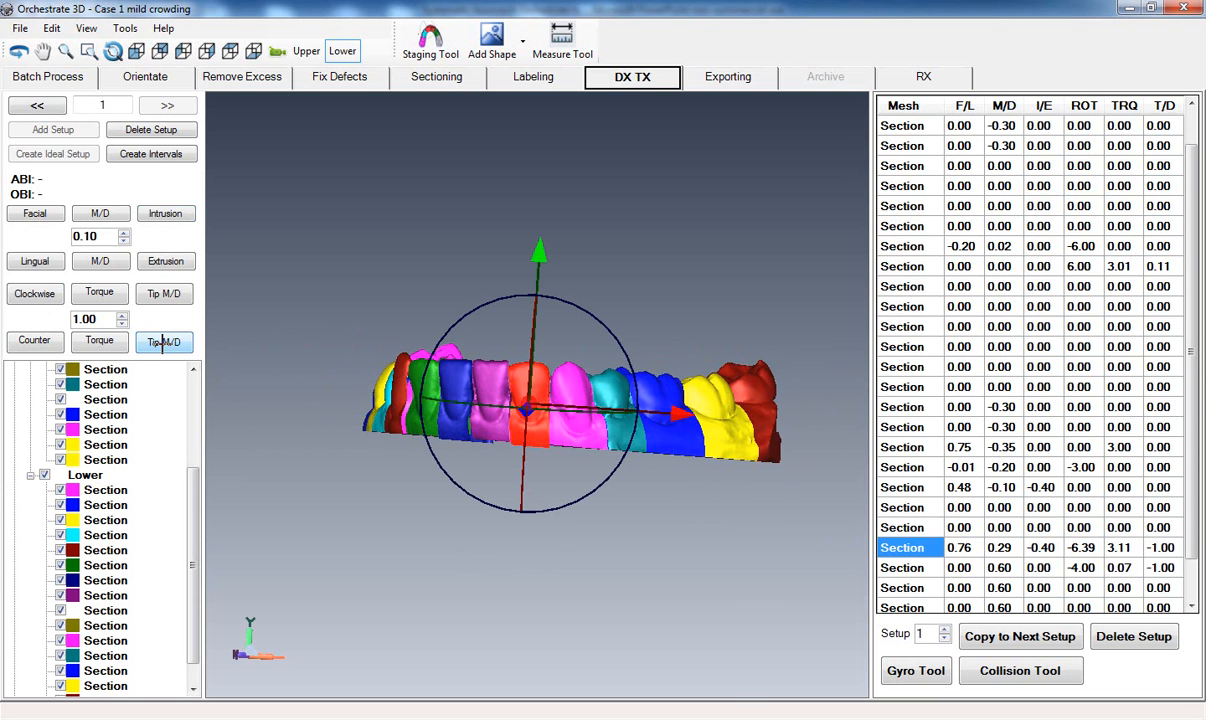
click(163, 342)
click(163, 342)
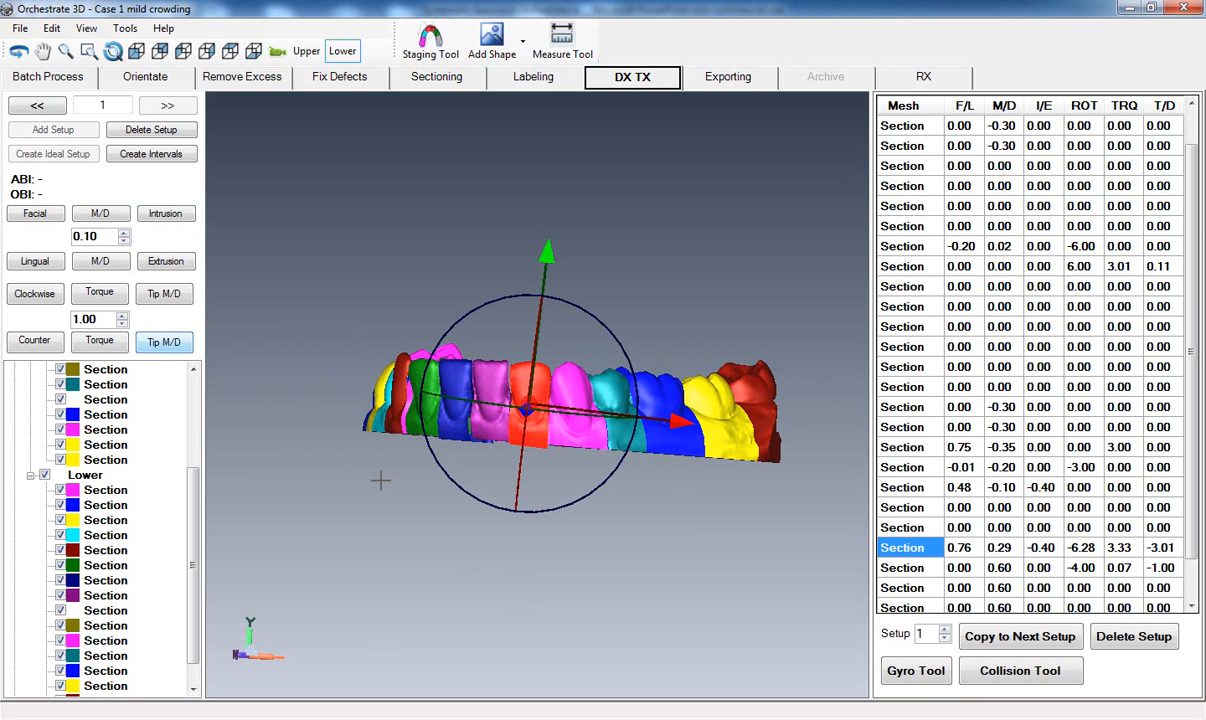
middle_drag(380, 480, 404, 482)
middle_drag(358, 348, 415, 352)
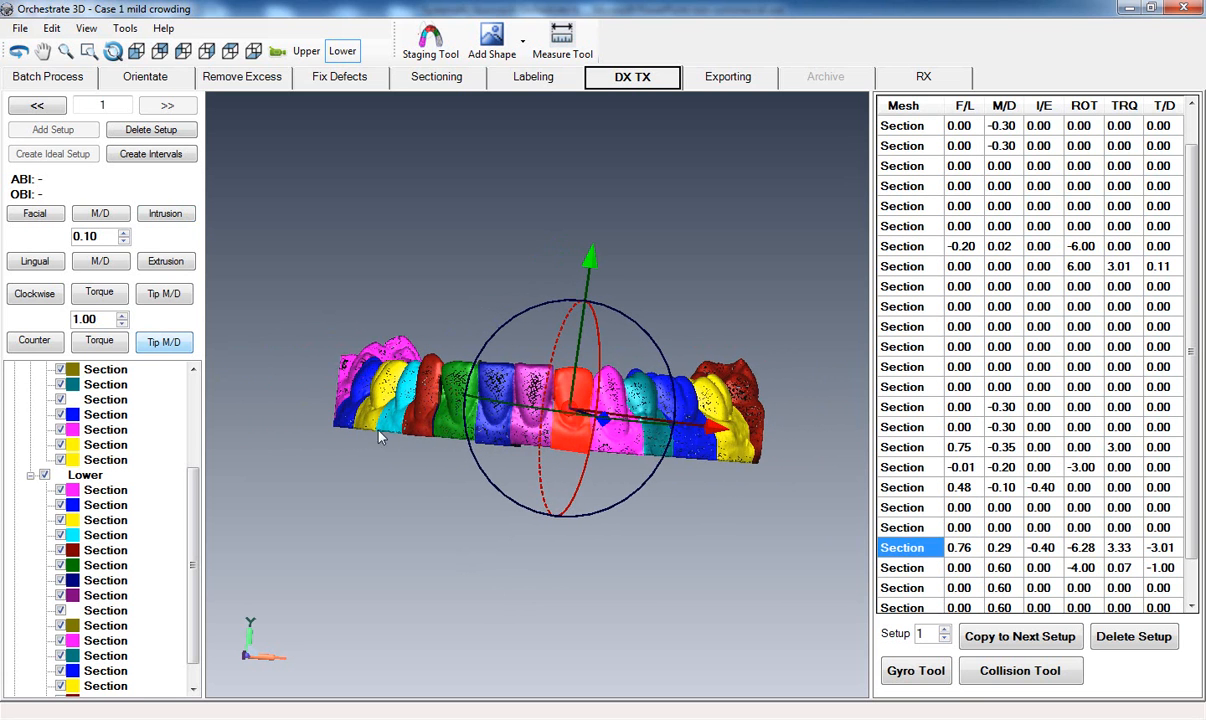
Deselect the olive lower lateral incisor and examine the lower arch's alignment and contacts from the occlusal view.
click(424, 550)
mouse_move(451, 452)
middle_down()
mouse_move(427, 390)
mouse_move(385, 365)
mouse_move(465, 415)
mouse_move(395, 349)
middle_up()
middle_drag(304, 309, 475, 380)
middle_drag(350, 237, 518, 447)
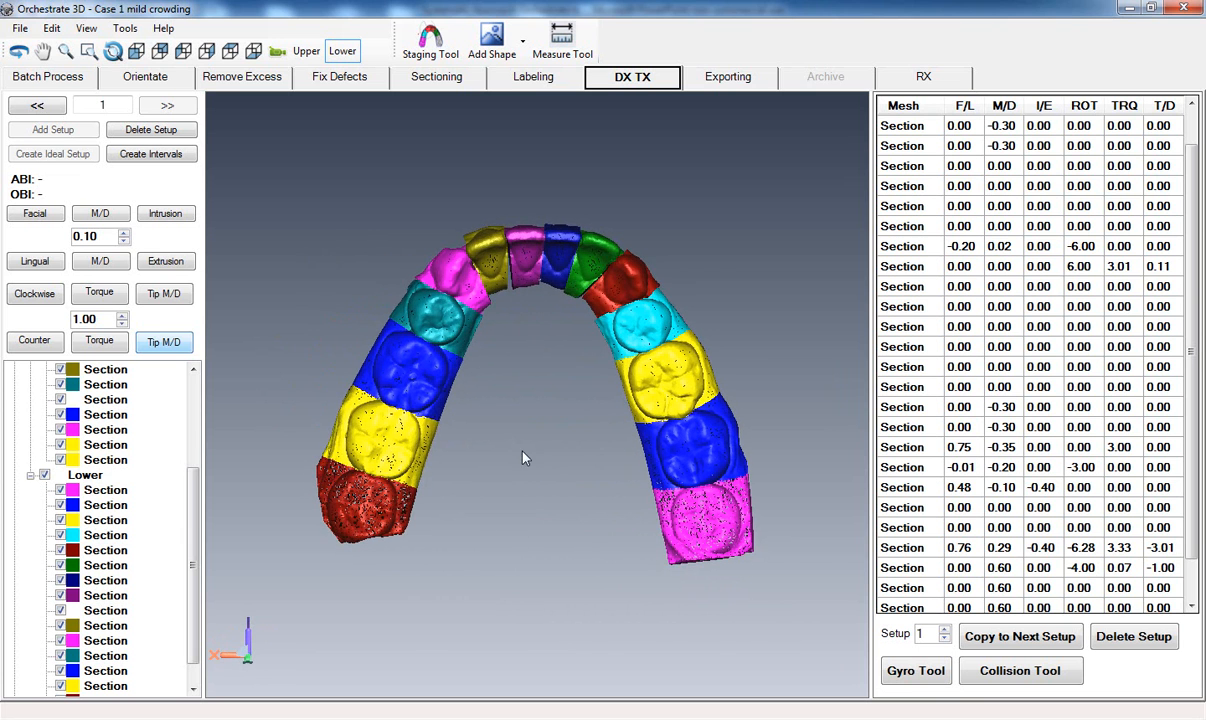
right_drag(524, 456, 513, 377)
middle_drag(513, 373, 511, 399)
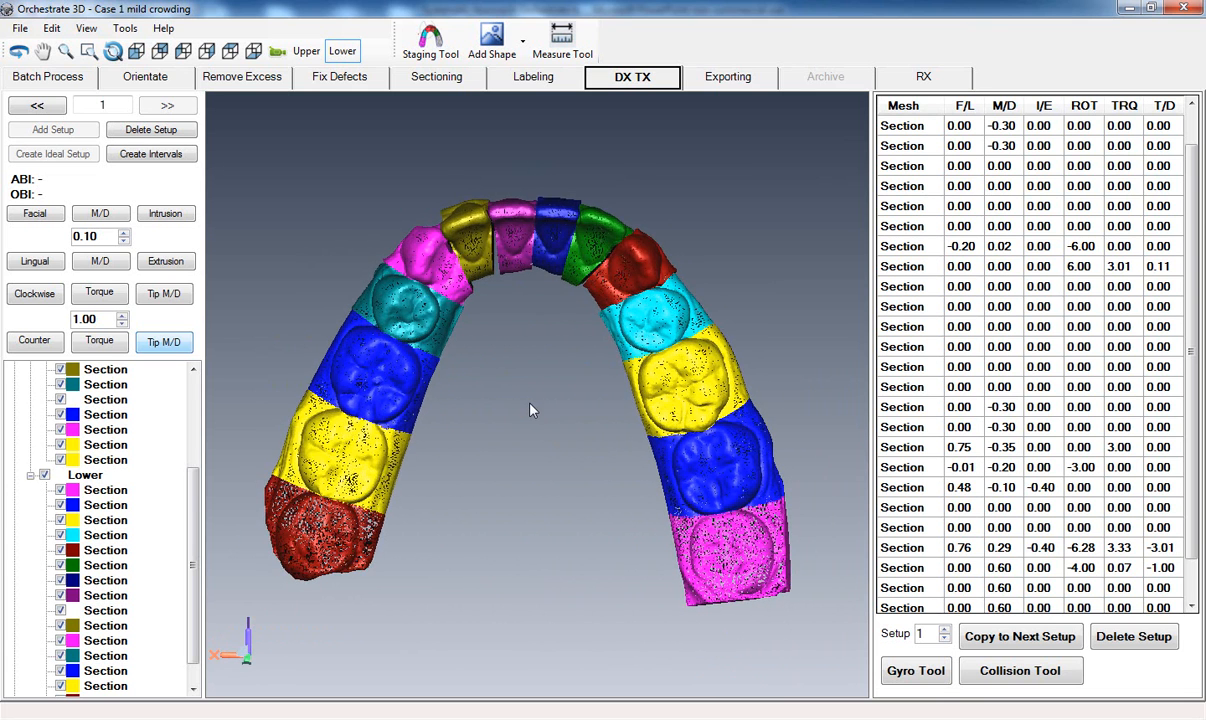
scroll(528, 402, down, 2)
middle_drag(531, 410, 523, 391)
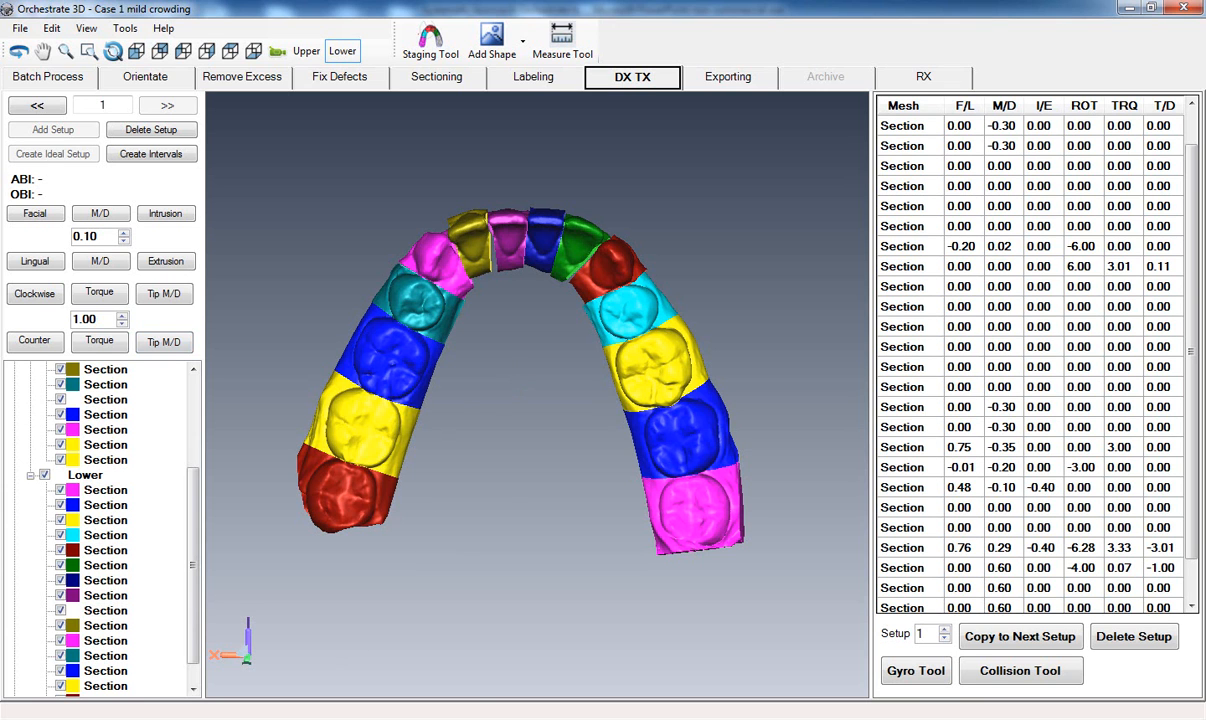
Switch to PowerPoint to consult the Tooth Movement Velocity Guidelines slide, and return to Case 1 mild crowding in Orchestrate 3D.
click(320, 640)
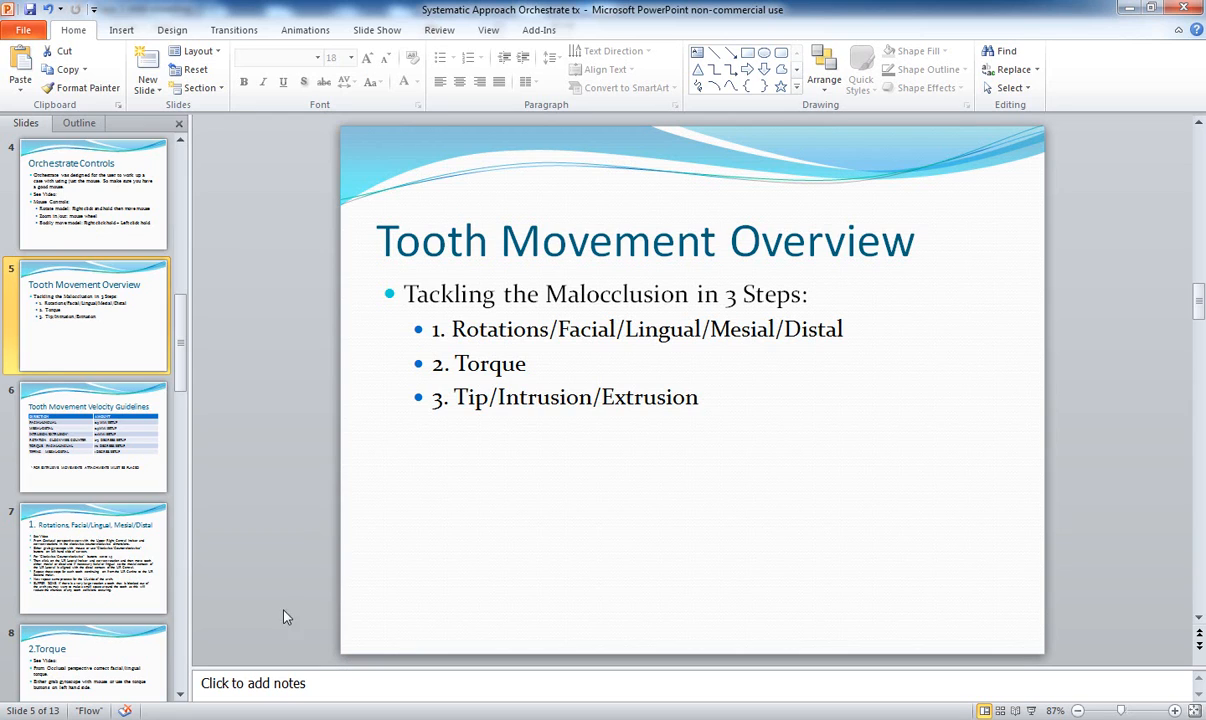
click(70, 428)
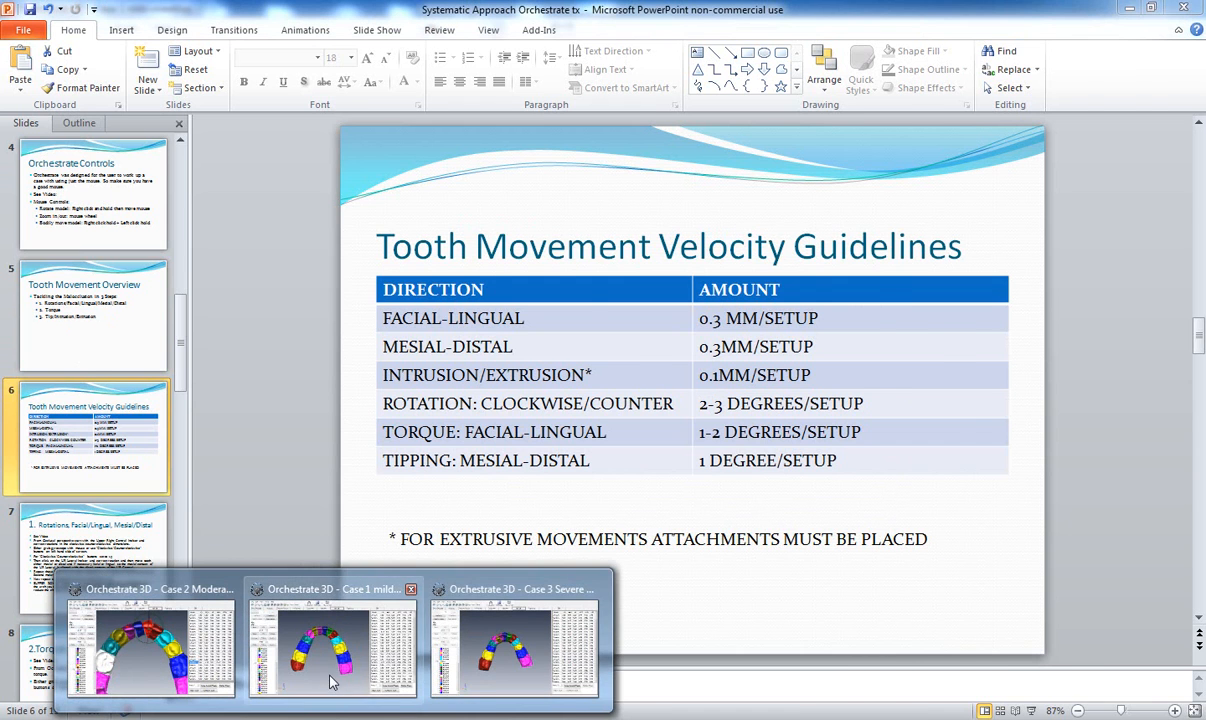
mouse_move(333, 680)
click(333, 680)
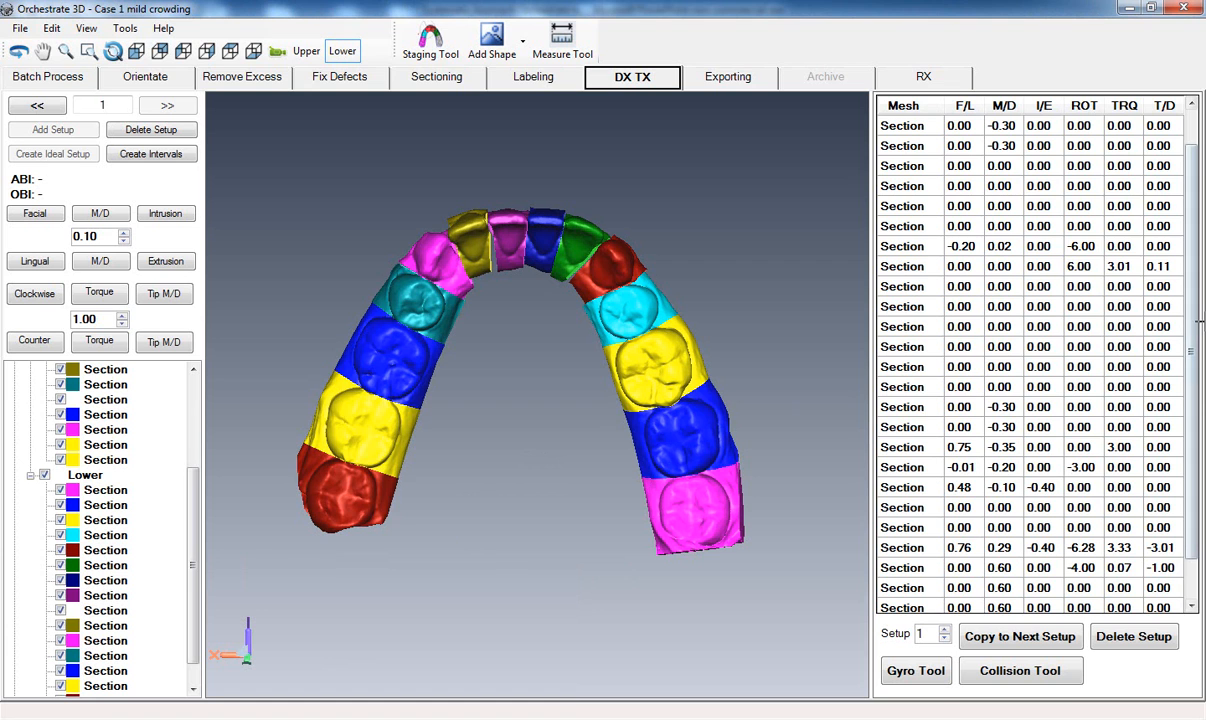
Check the tooth movement table and create intervals from the ideal setup with 4 as the number of setups.
drag(1191, 338, 1191, 284)
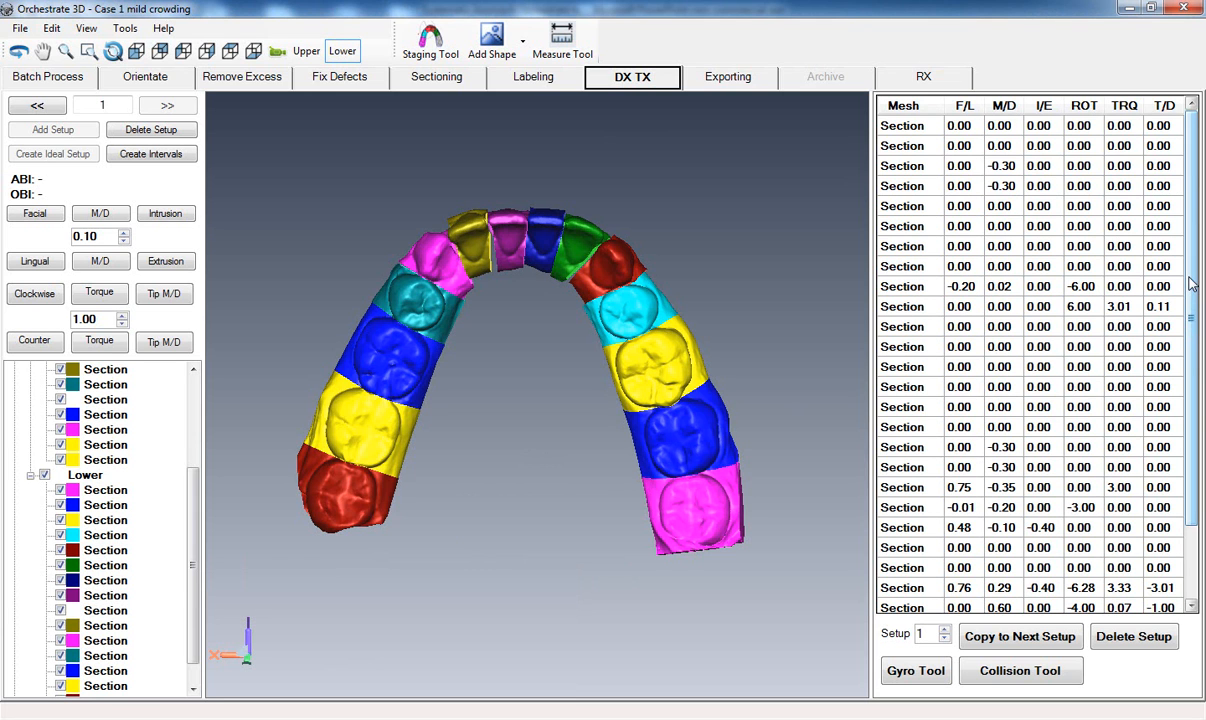
drag(1191, 284, 1191, 324)
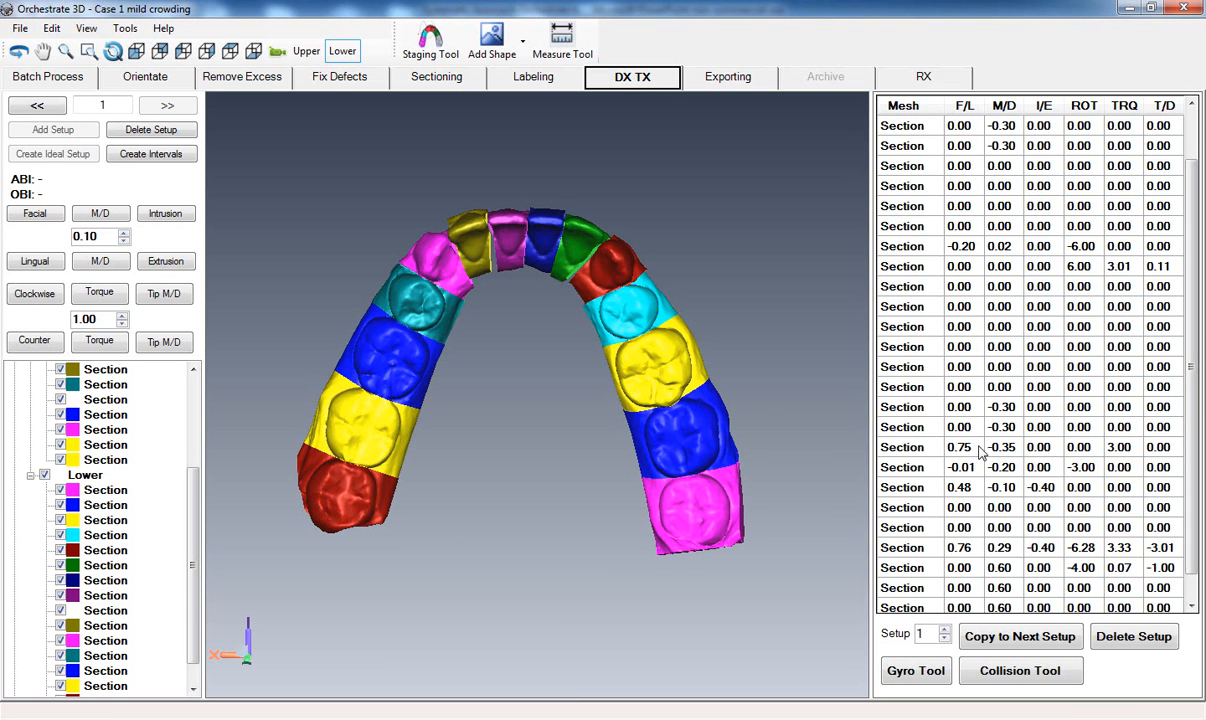
click(162, 158)
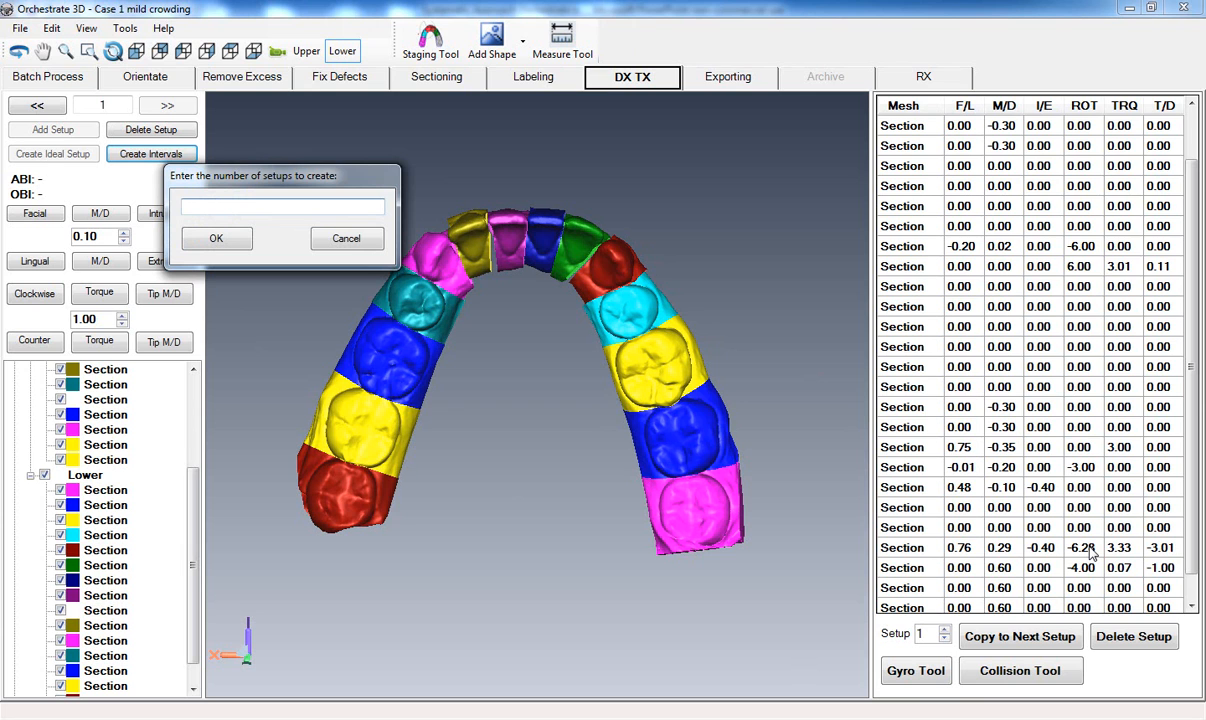
text(4)
click(216, 239)
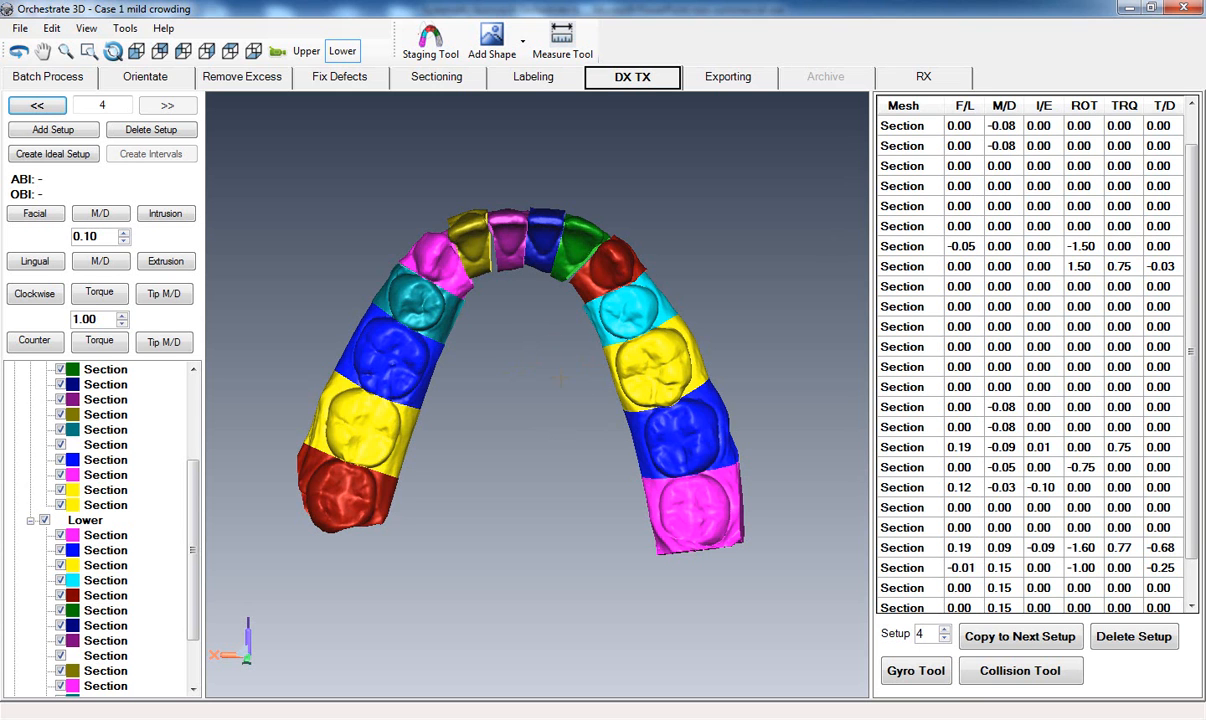
Examine the tooth movement values of setup 4 across the whole table against the velocity guidelines.
mouse_move(525, 395)
mouse_down()
mouse_move(527, 417)
mouse_move(532, 405)
mouse_up()
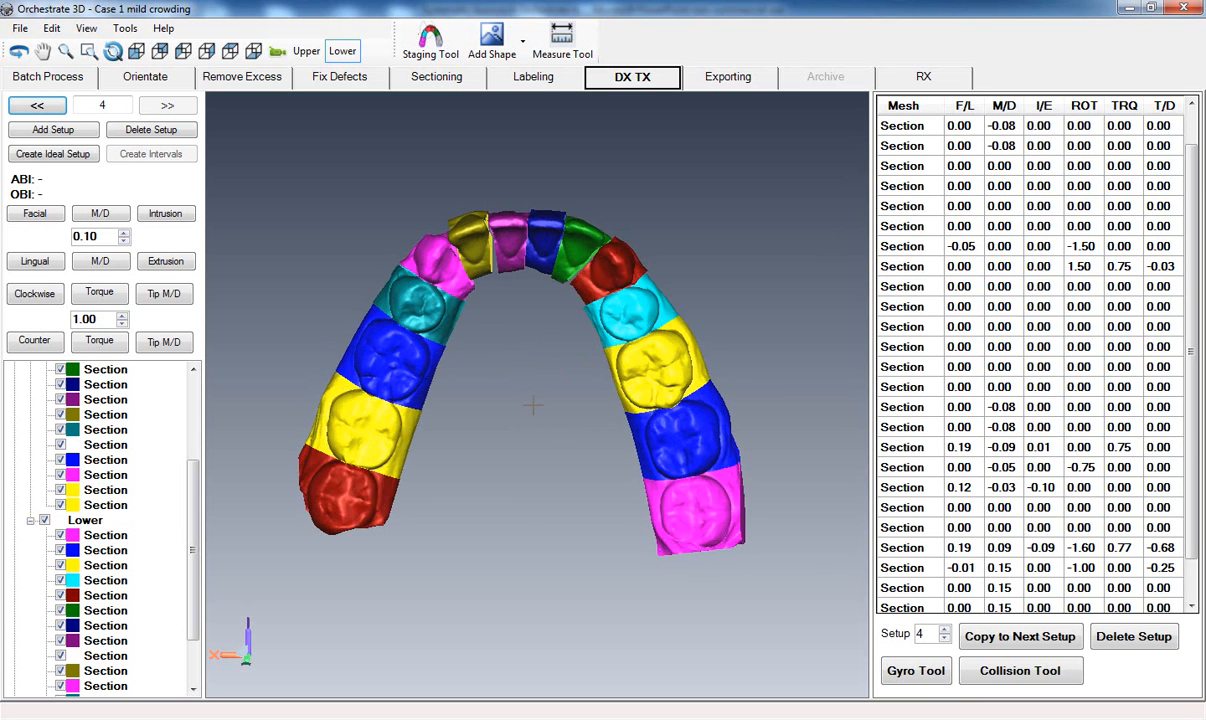
drag(1194, 391, 1195, 319)
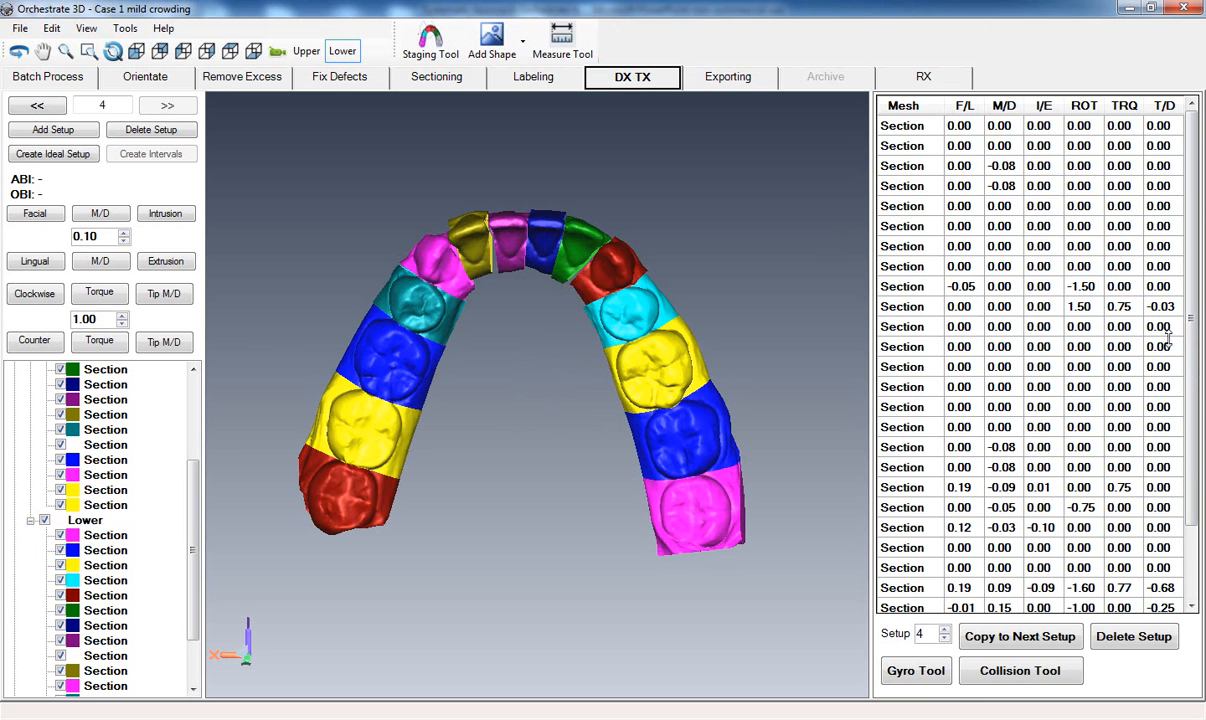
drag(1195, 343, 1198, 422)
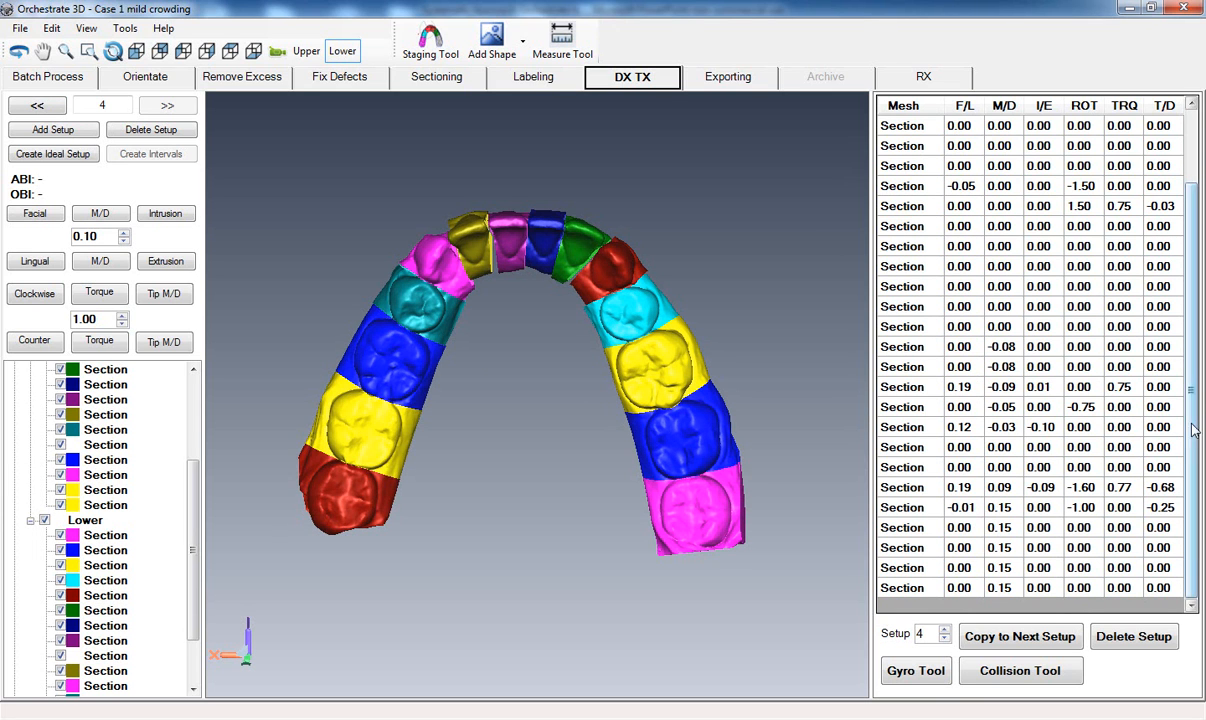
scroll(1180, 420, up, 1)
scroll(1124, 370, up, 1)
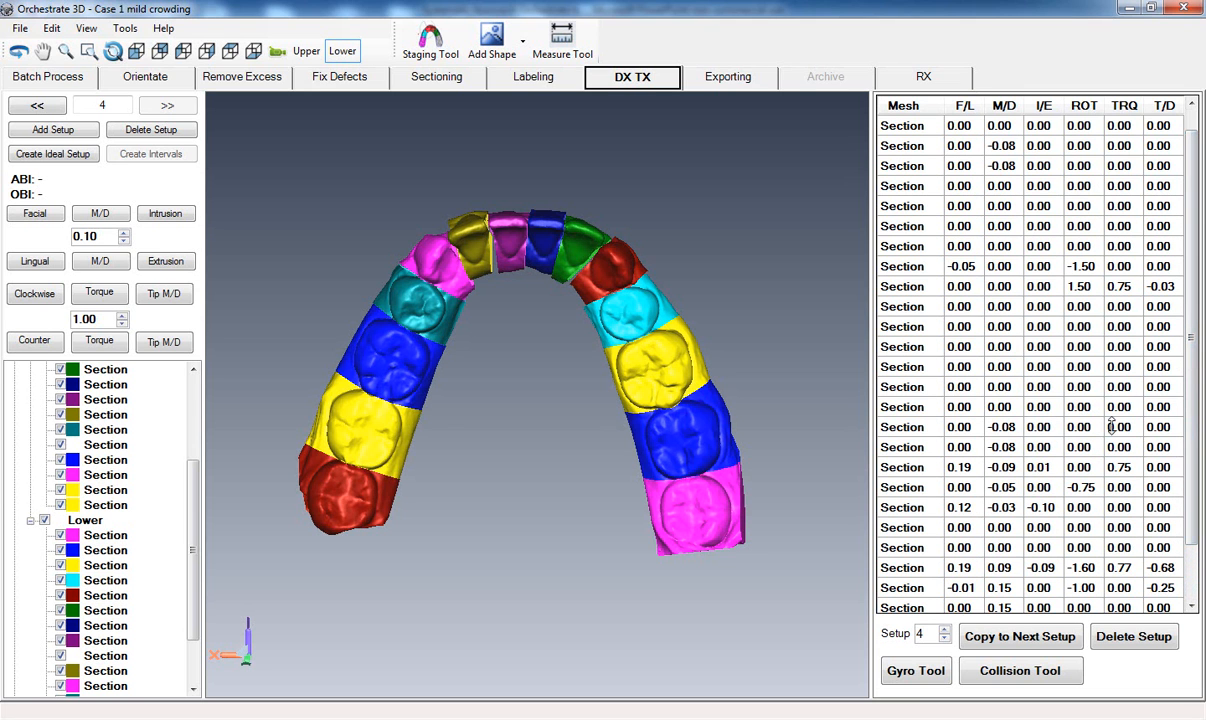
scroll(1198, 430, down, 1)
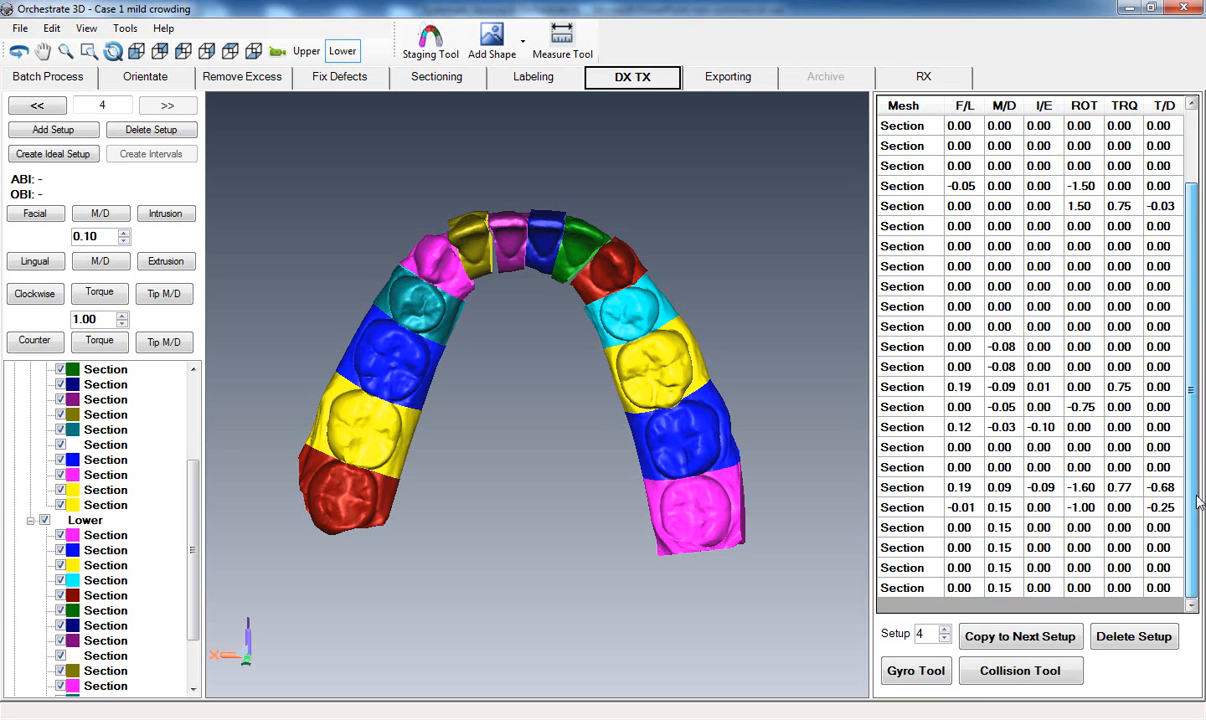
scroll(1130, 440, down, 1)
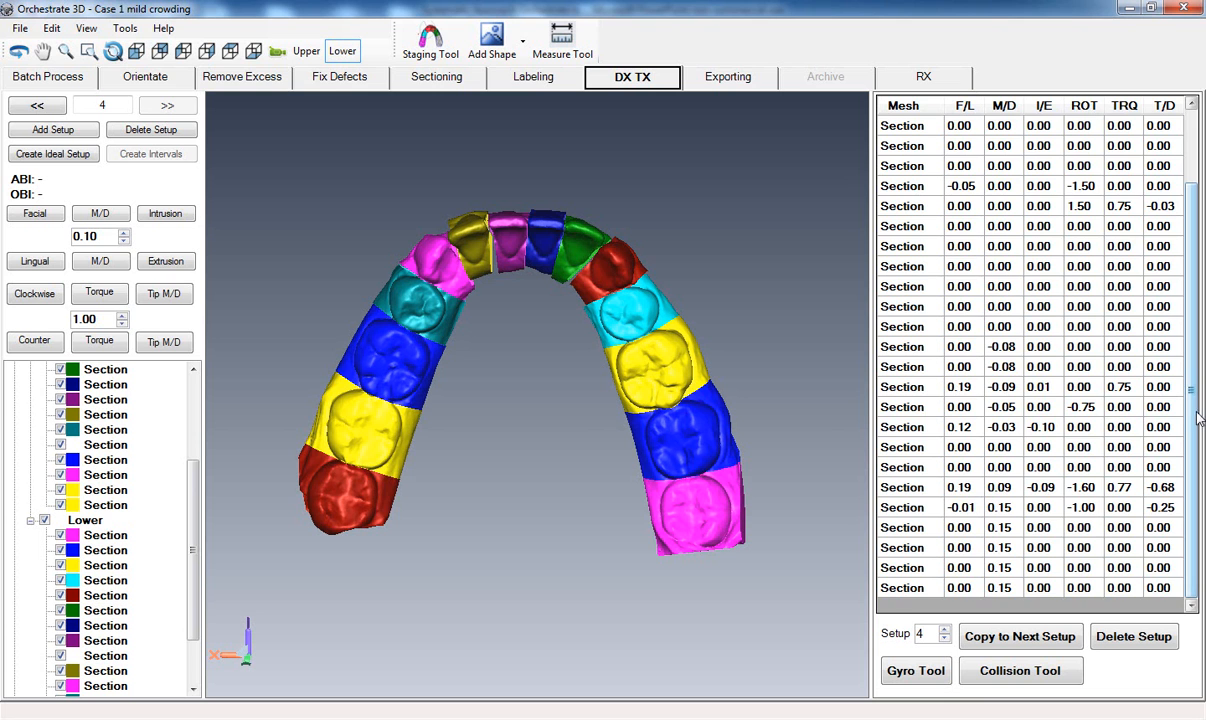
scroll(1198, 417, up, 2)
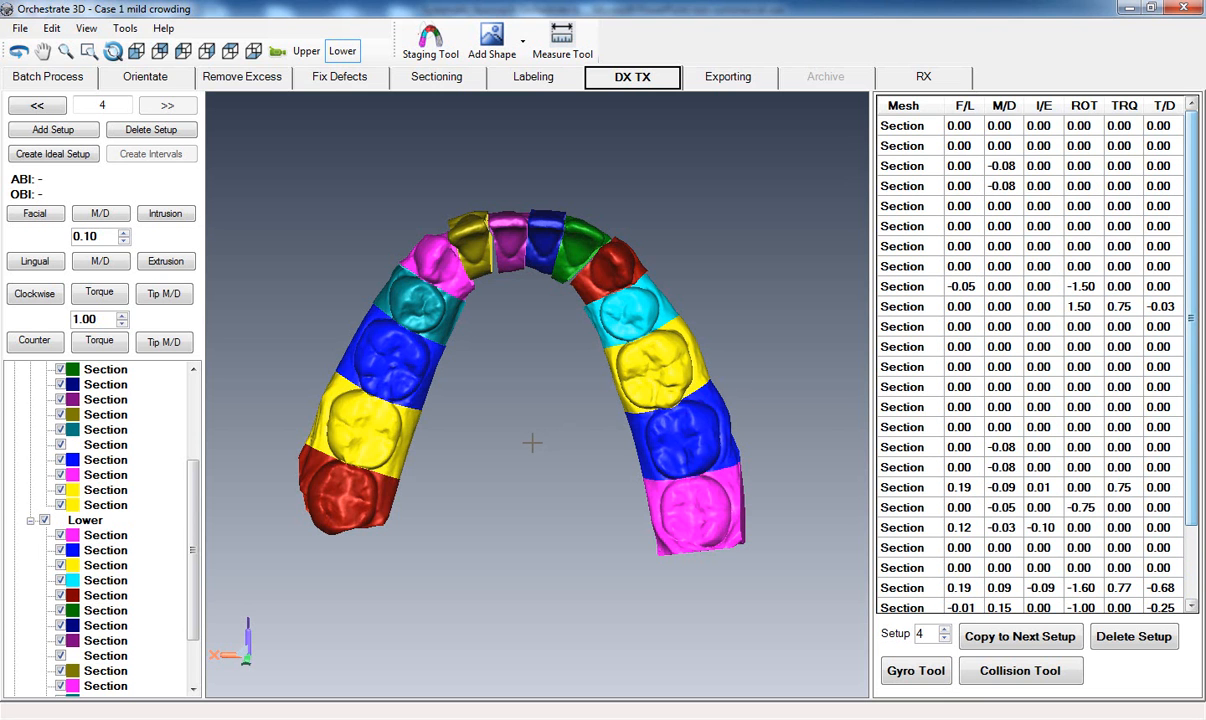
middle_drag(514, 502, 519, 512)
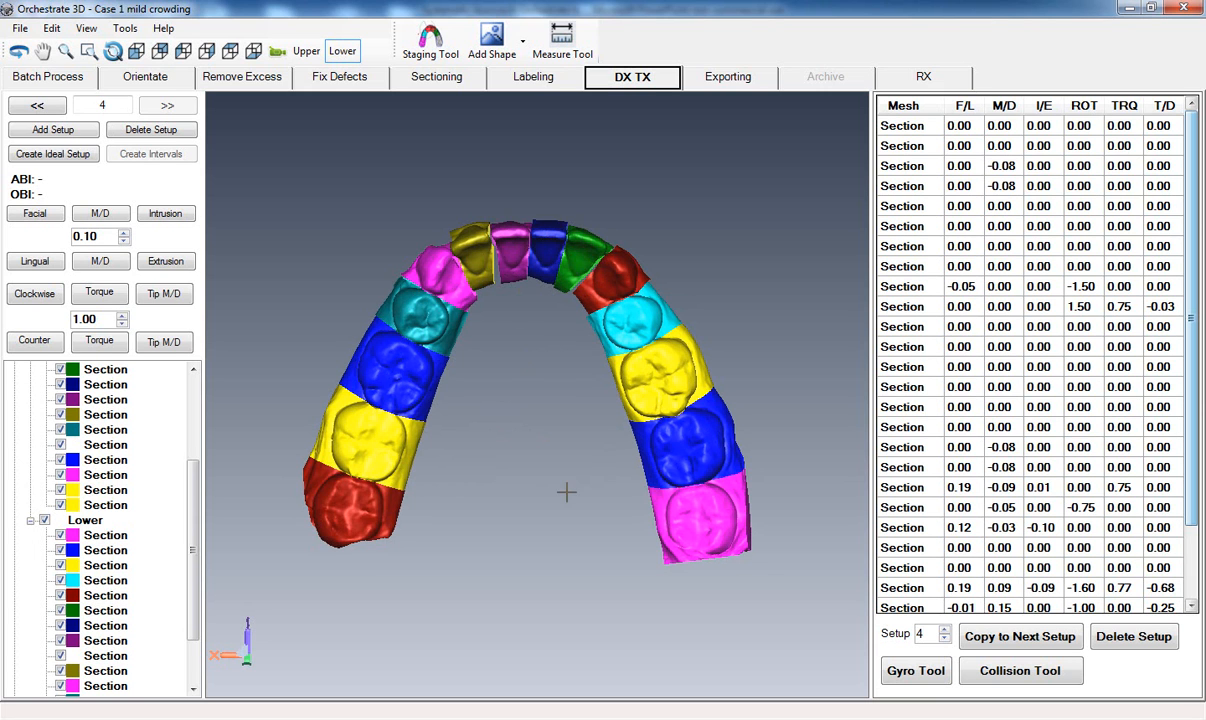
middle_drag(507, 457, 524, 458)
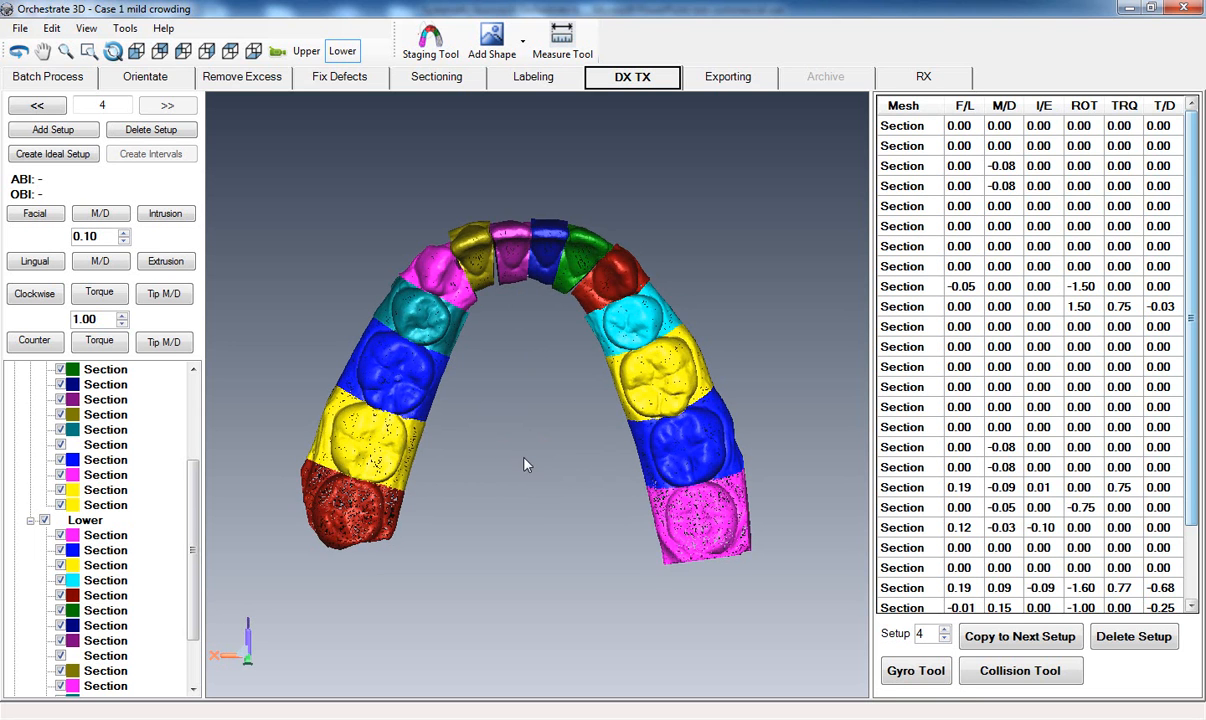
scroll(525, 457, up, 4)
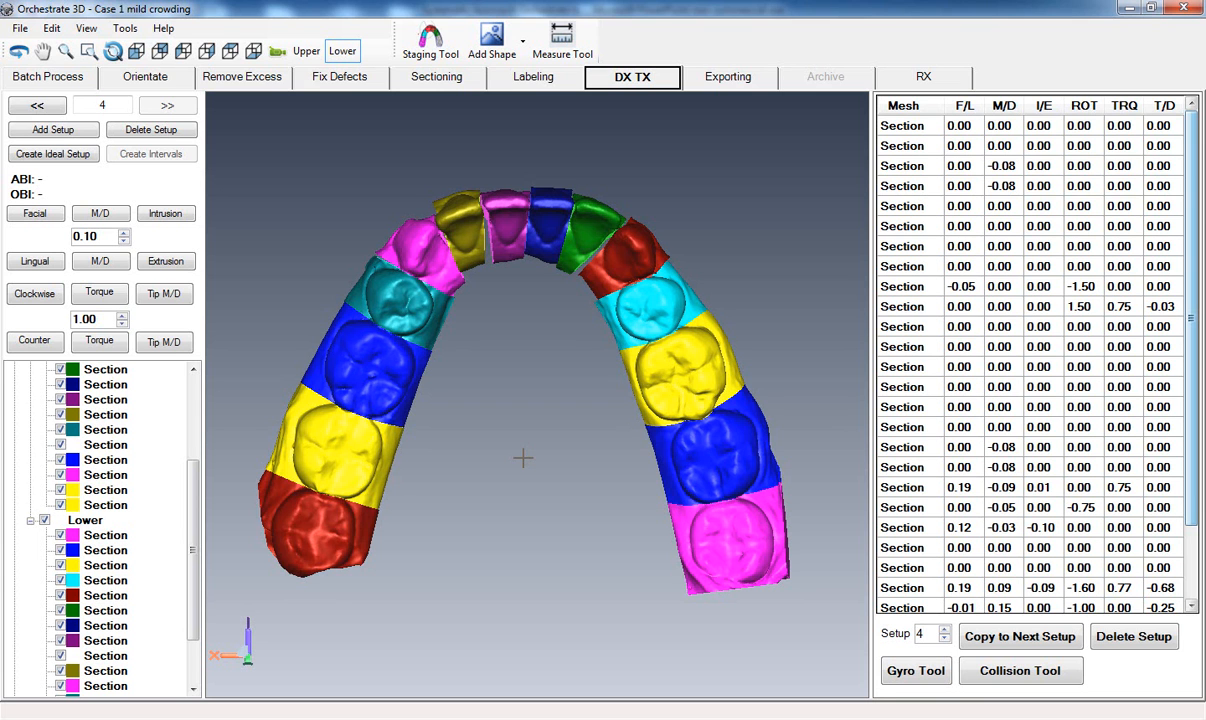
mouse_move(522, 458)
mouse_down()
mouse_move(528, 469)
mouse_move(530, 434)
mouse_up()
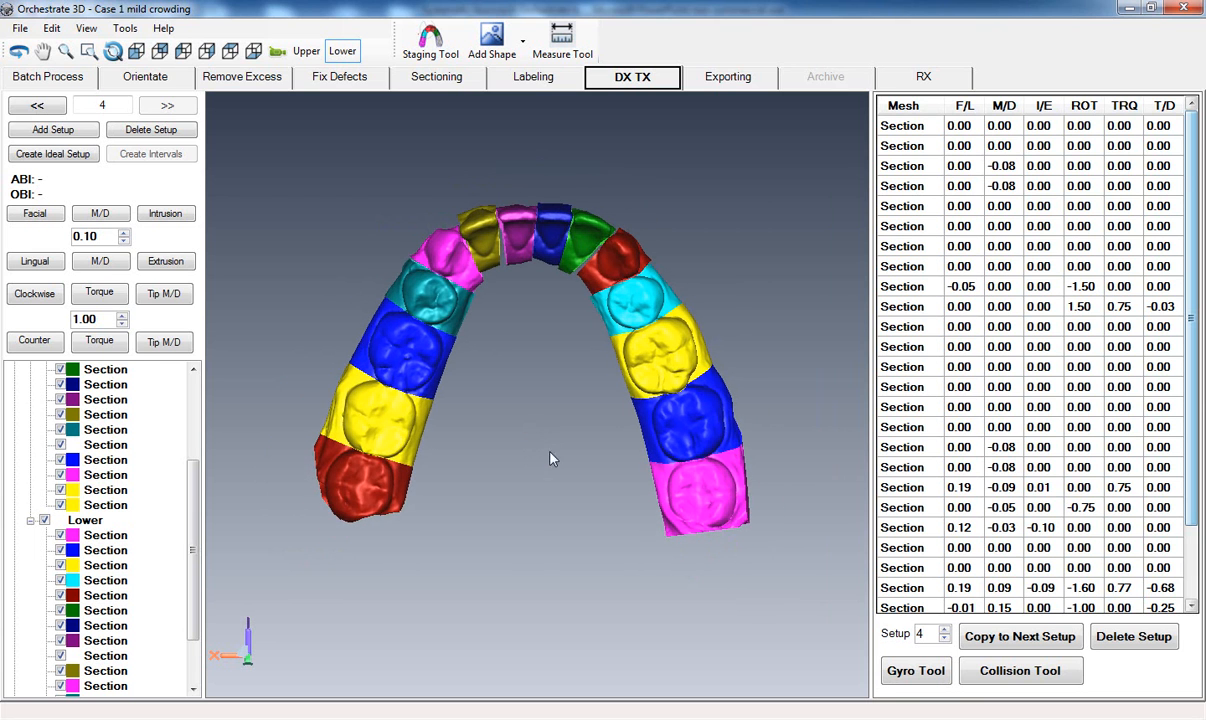
middle_drag(552, 462, 547, 452)
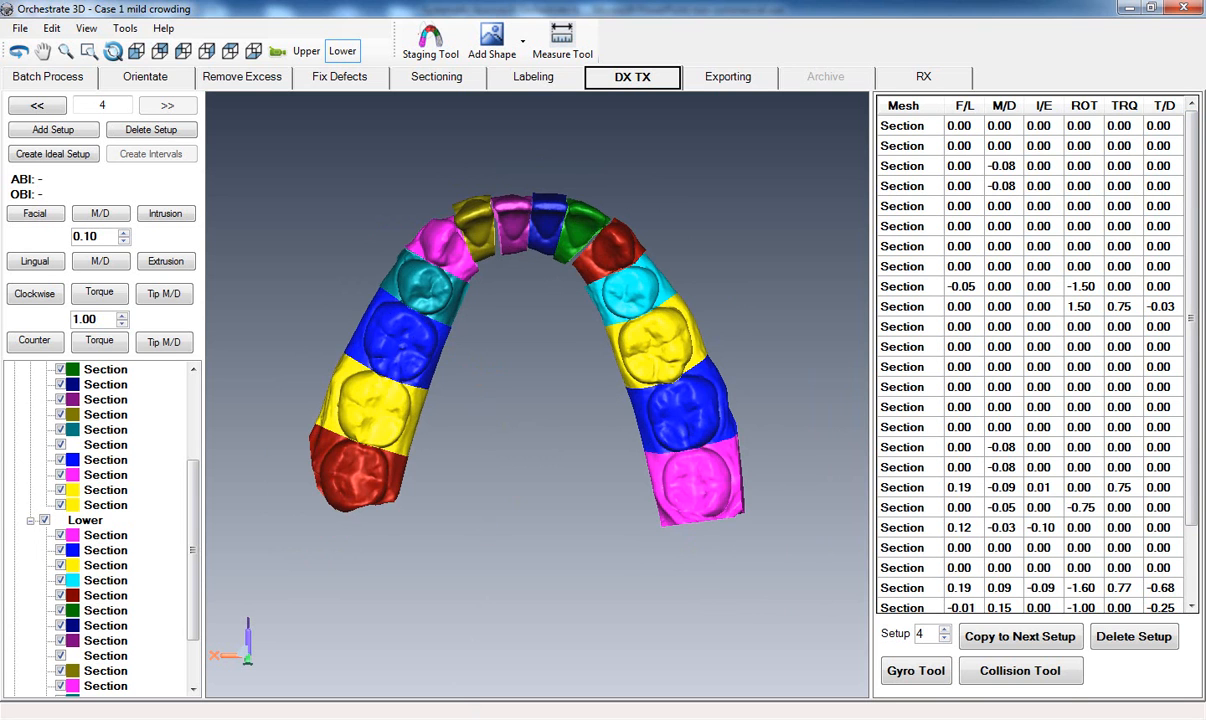
click(1020, 719)
click(1046, 599)
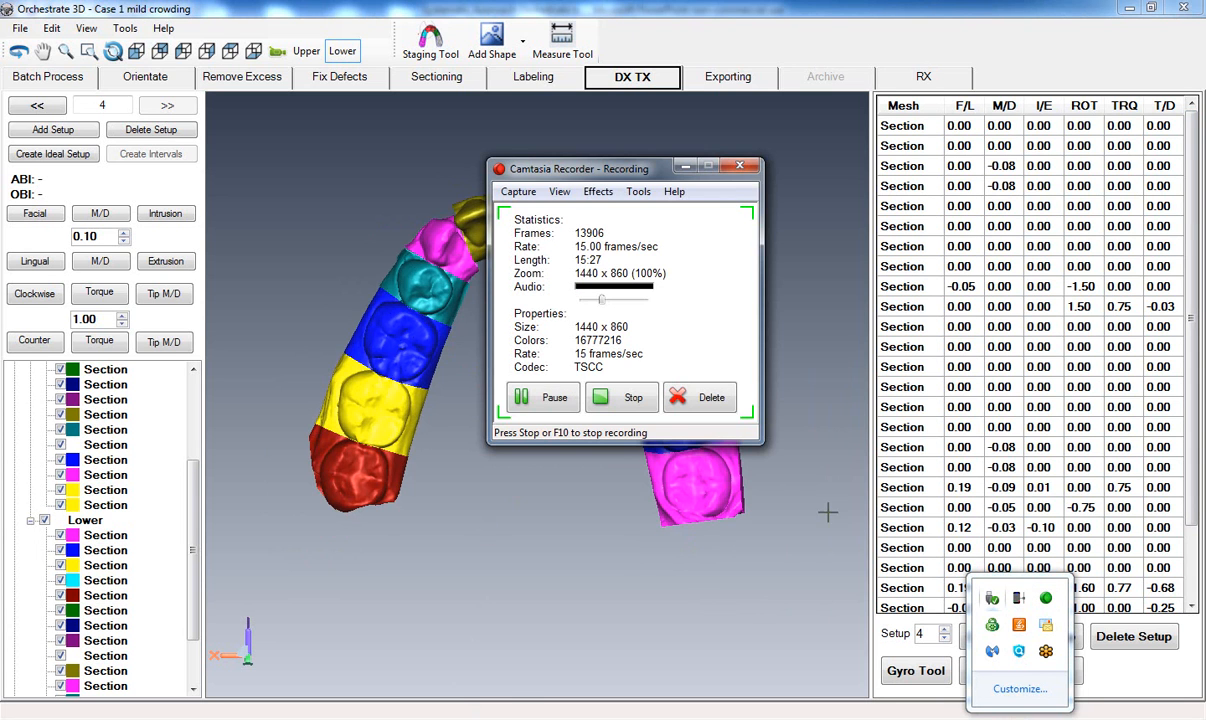